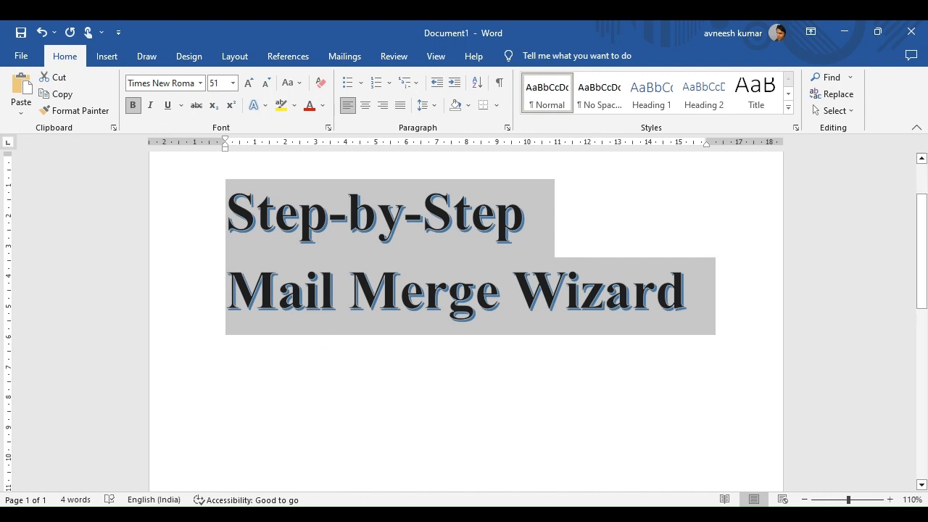
On the Mailings tab, open the Start Mail Merge dropdown menu.
left_click(346, 58)
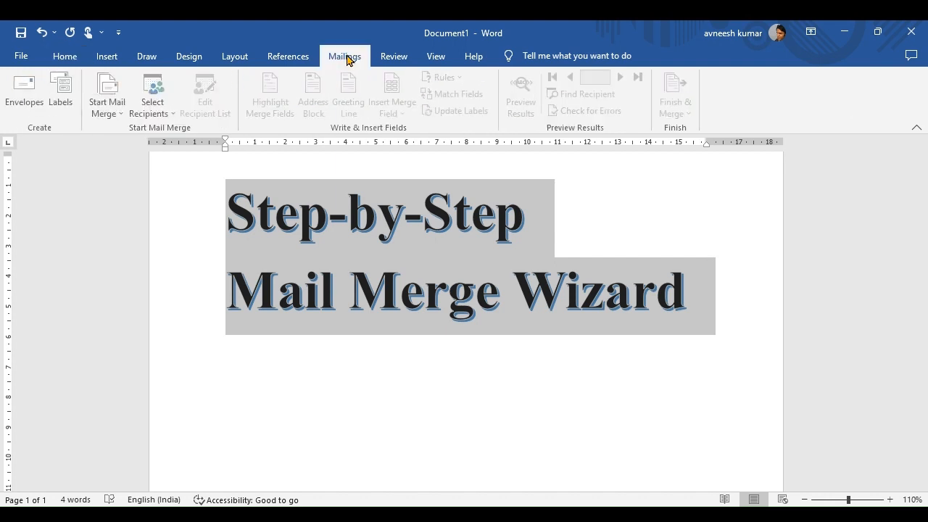
left_click(119, 112)
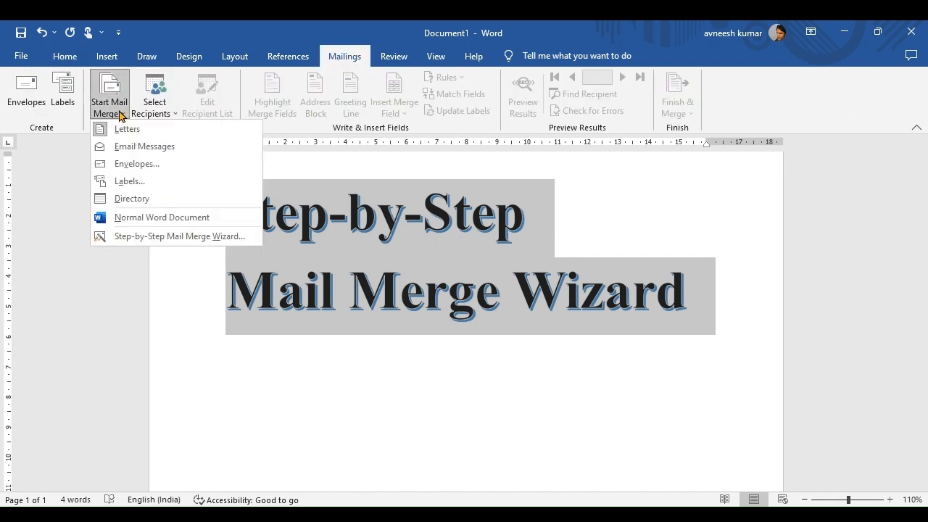
left_click(113, 333)
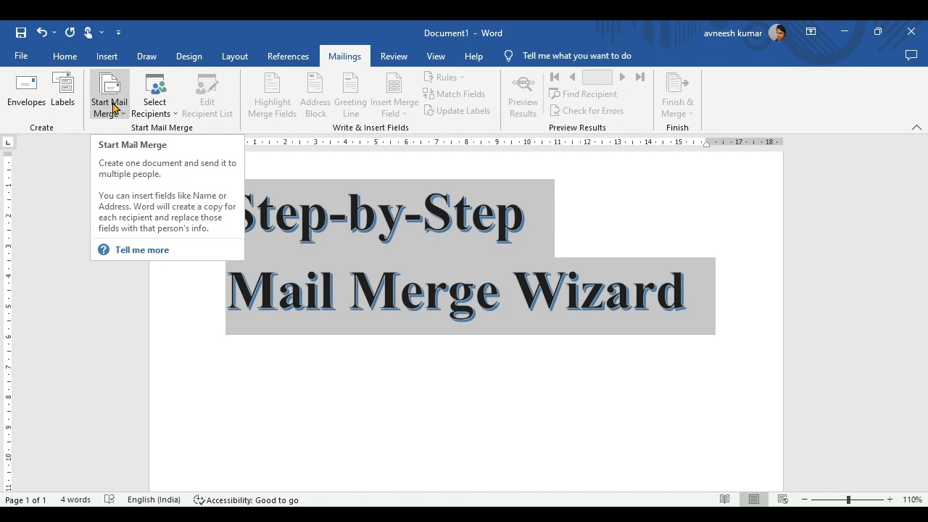
left_click(113, 108)
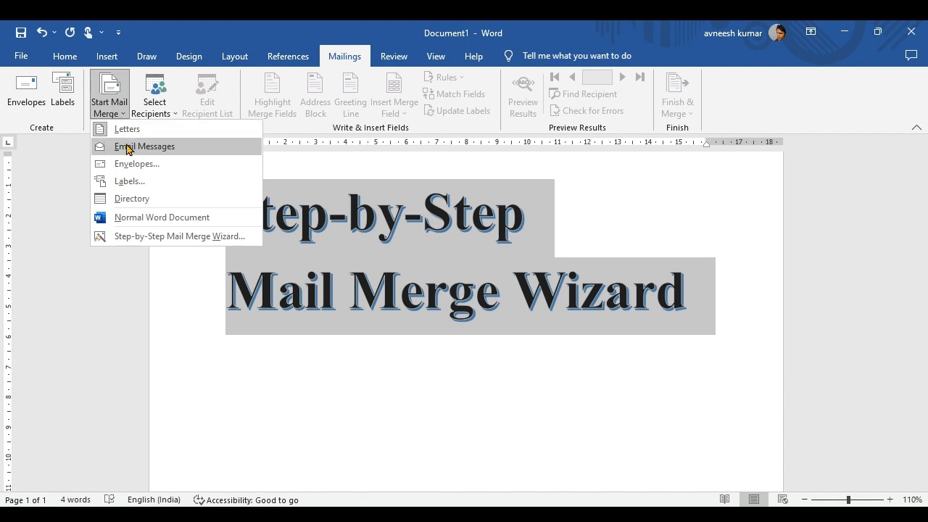
Launch the Step-by-Step Mail Merge Wizard for Letters and advance to Step 2, the starting document.
left_click(154, 237)
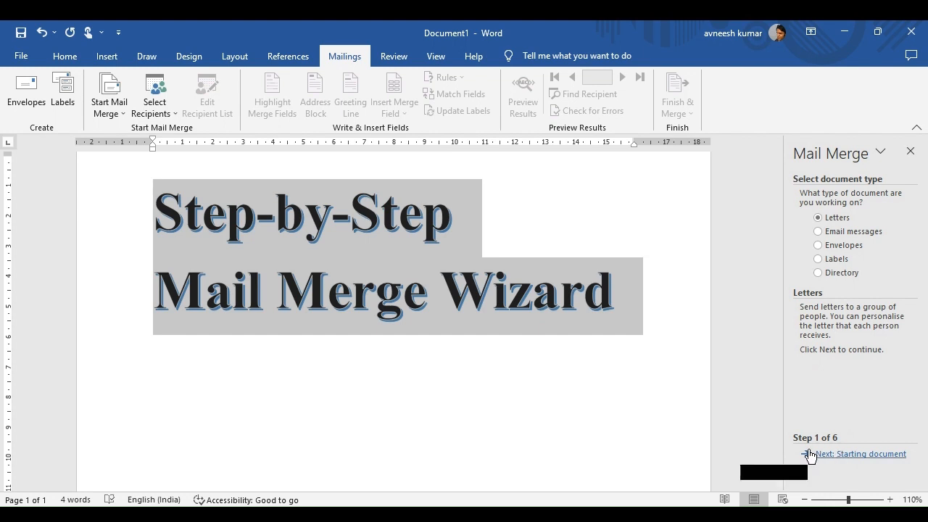
left_click(850, 455)
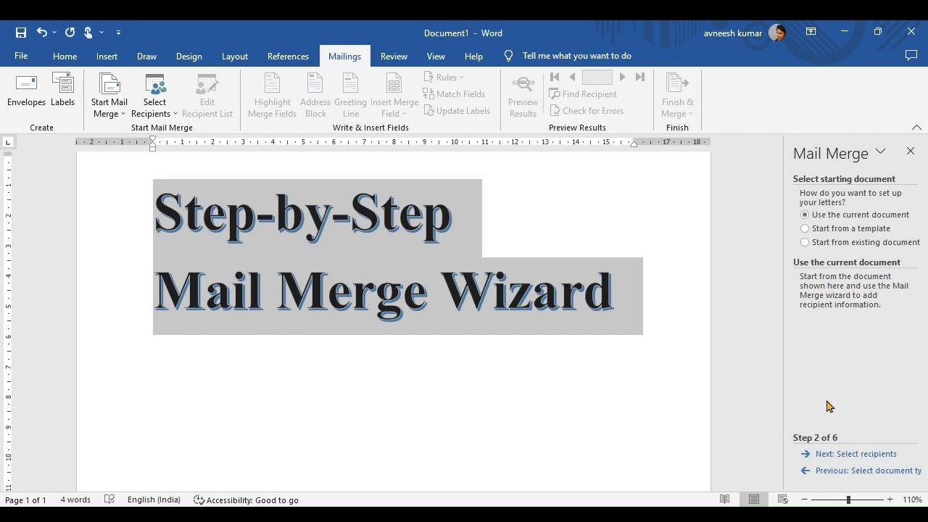
Advance to Step 3, choose Type a new list, and create a new address list.
left_click(868, 457)
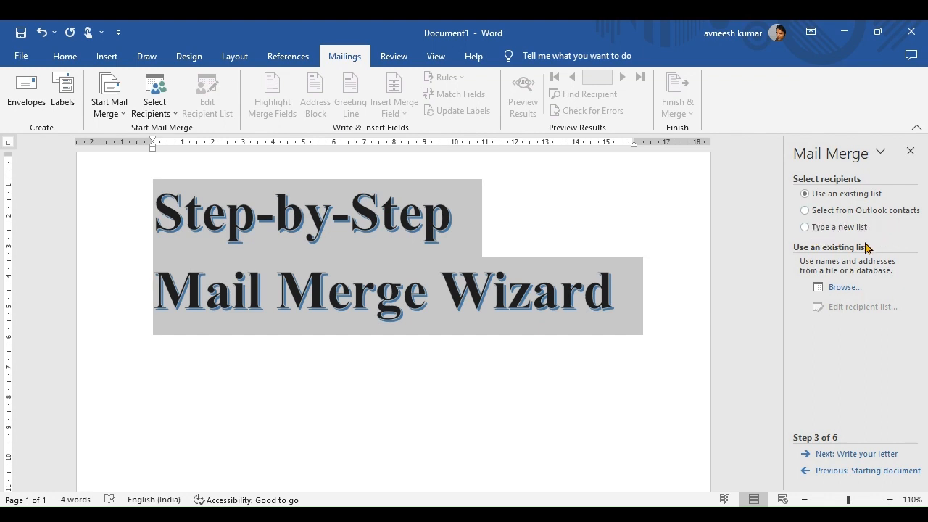
left_click(805, 228)
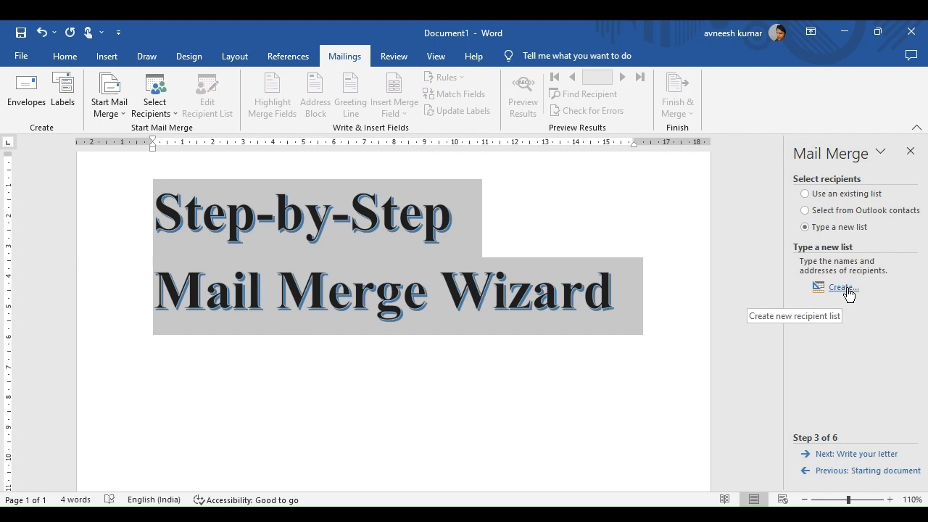
left_click(847, 289)
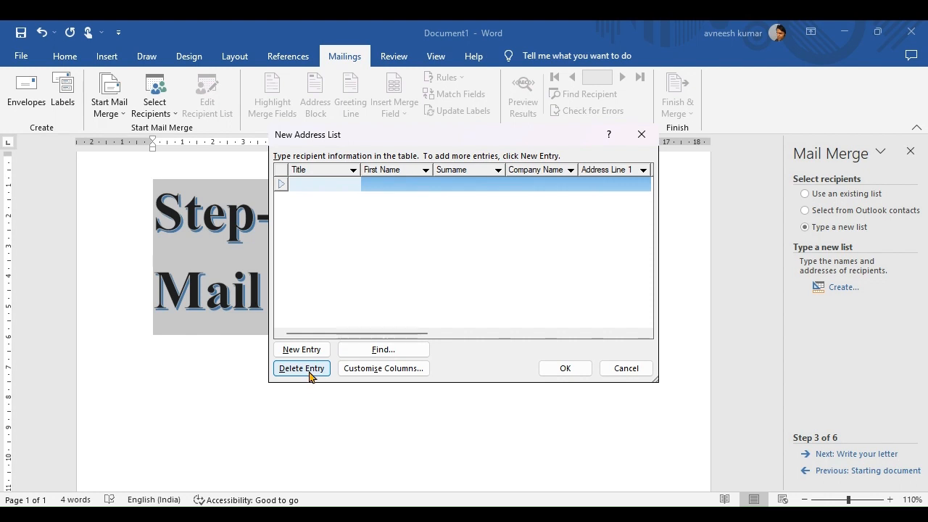
Open Customise Columns from the New Address List dialog.
left_click(380, 369)
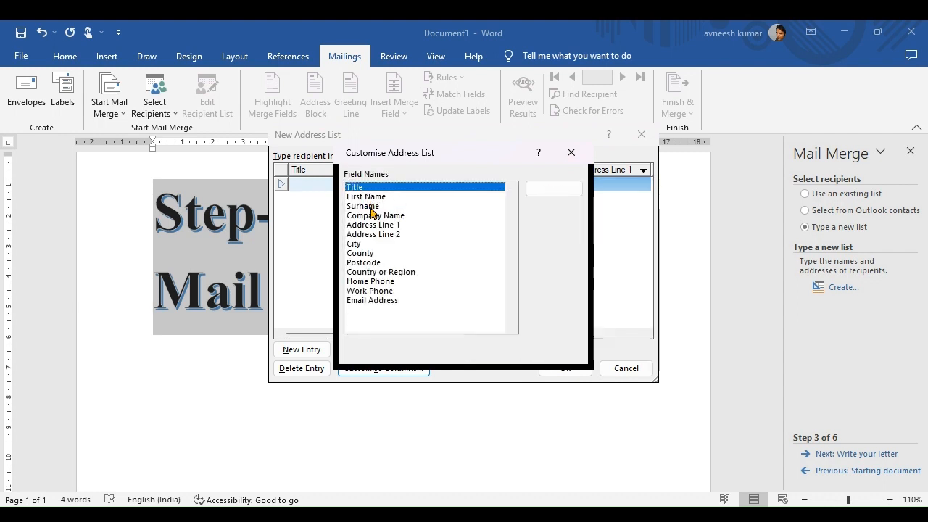
Delete the Company Name and County fields, keeping Country or Region.
left_click(378, 215)
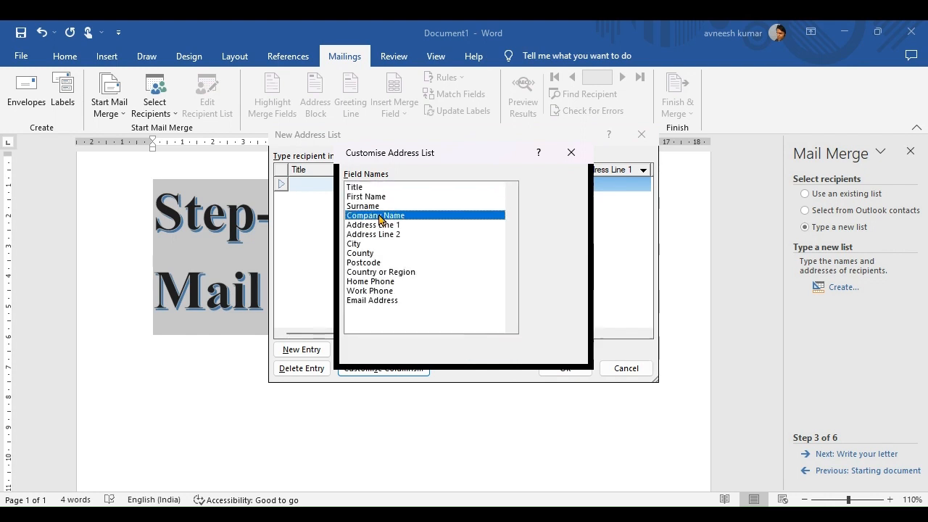
left_click(548, 215)
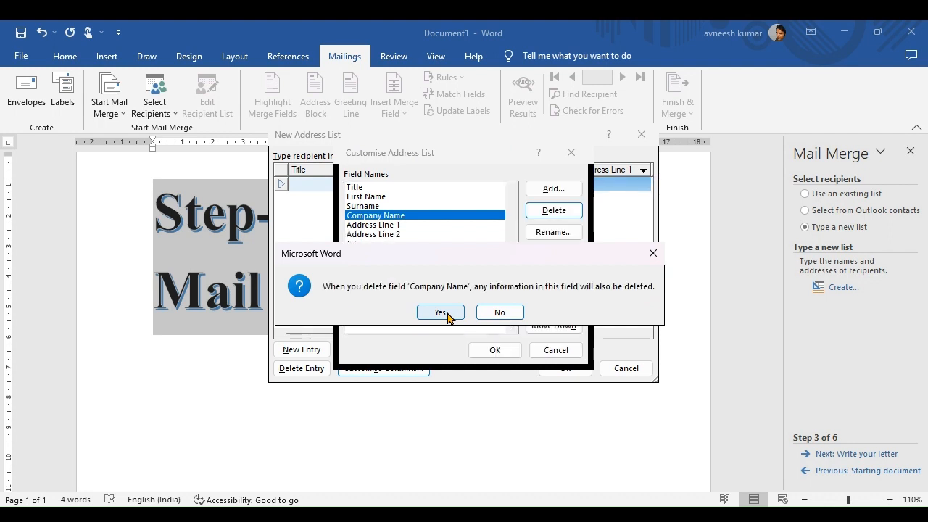
left_click(441, 313)
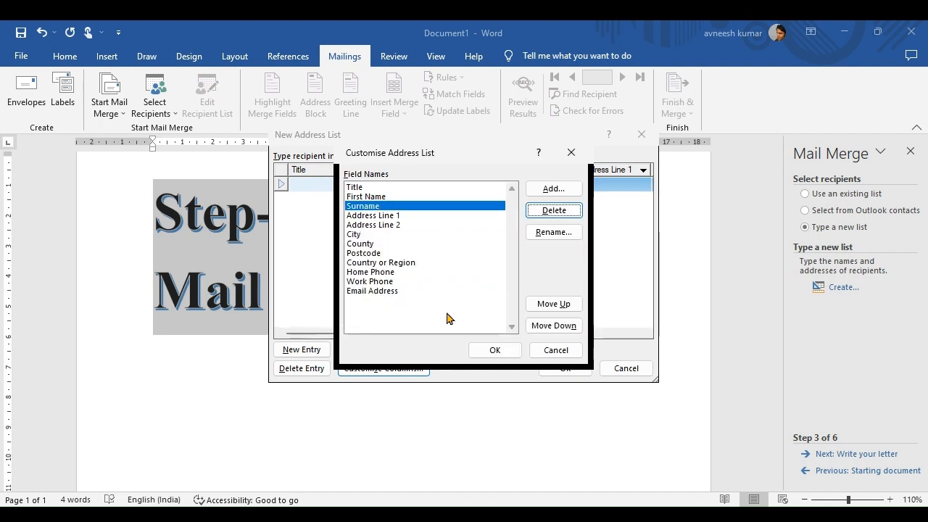
left_click(370, 246)
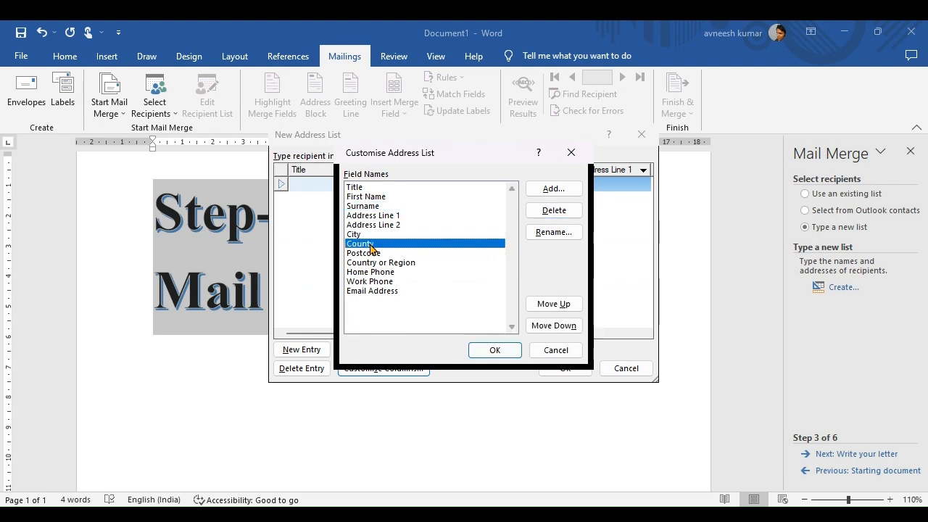
left_click(553, 211)
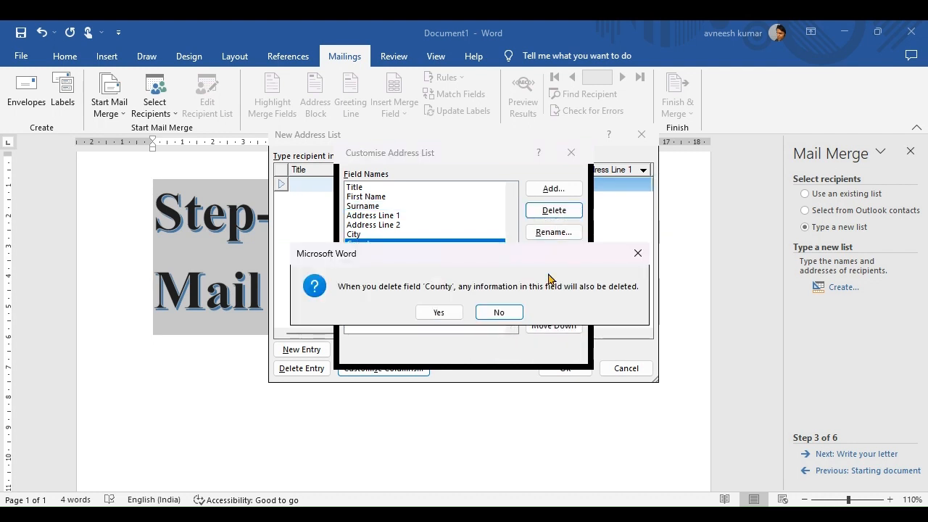
left_click(437, 312)
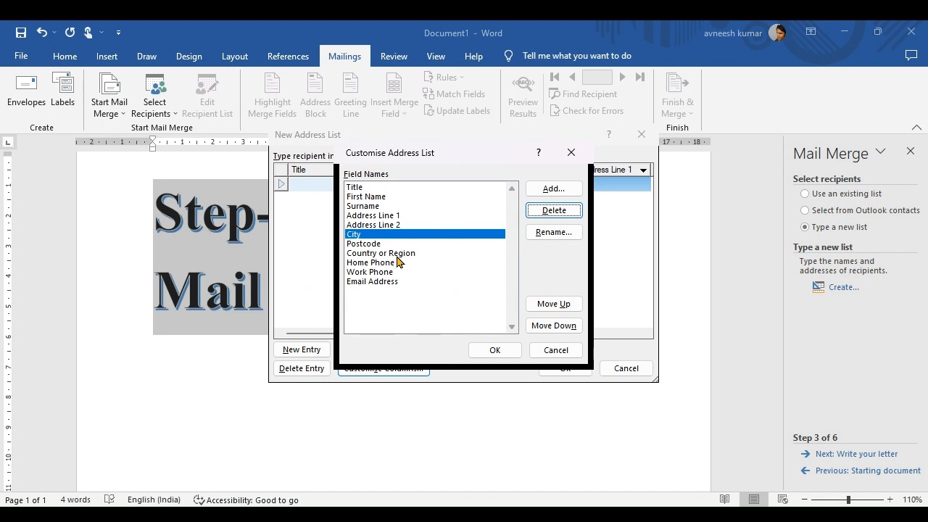
left_click(396, 254)
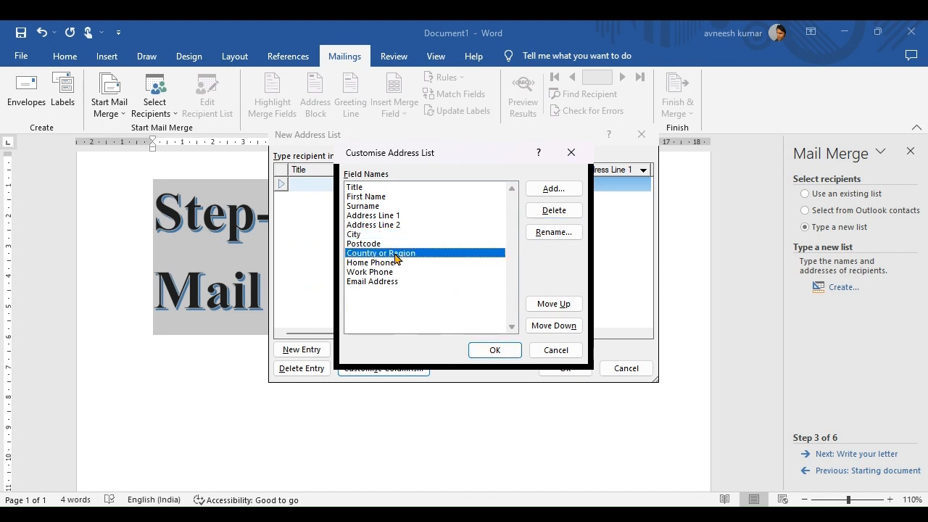
left_click(550, 218)
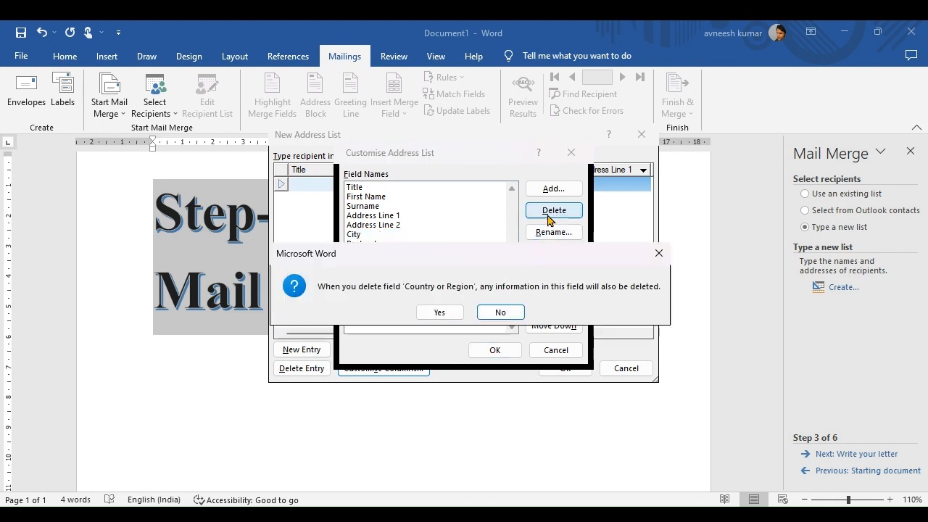
left_click(658, 253)
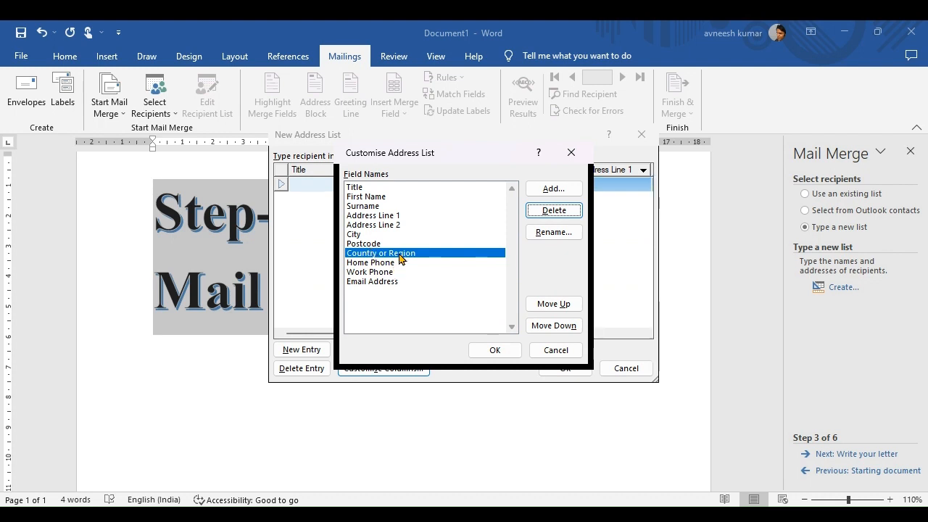
Rename the Country or Region field to State.
left_click(555, 232)
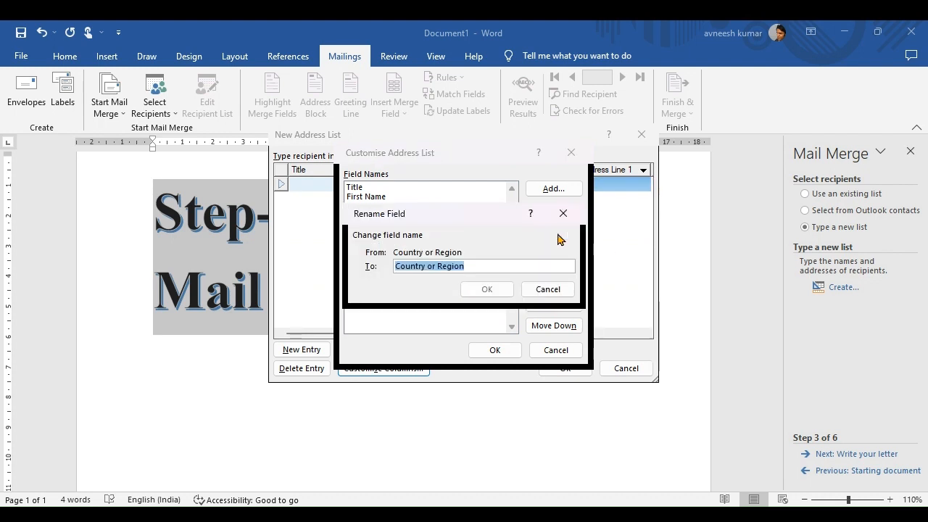
type("State")
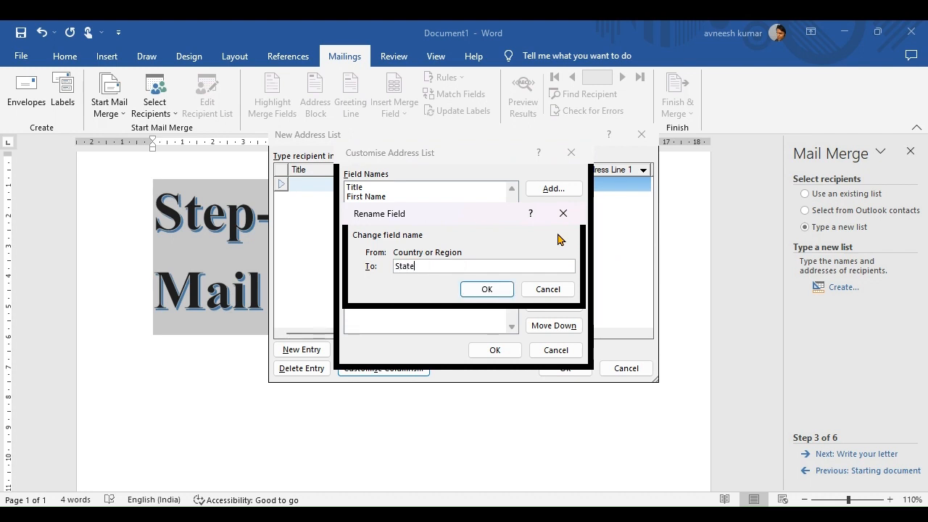
left_click(487, 289)
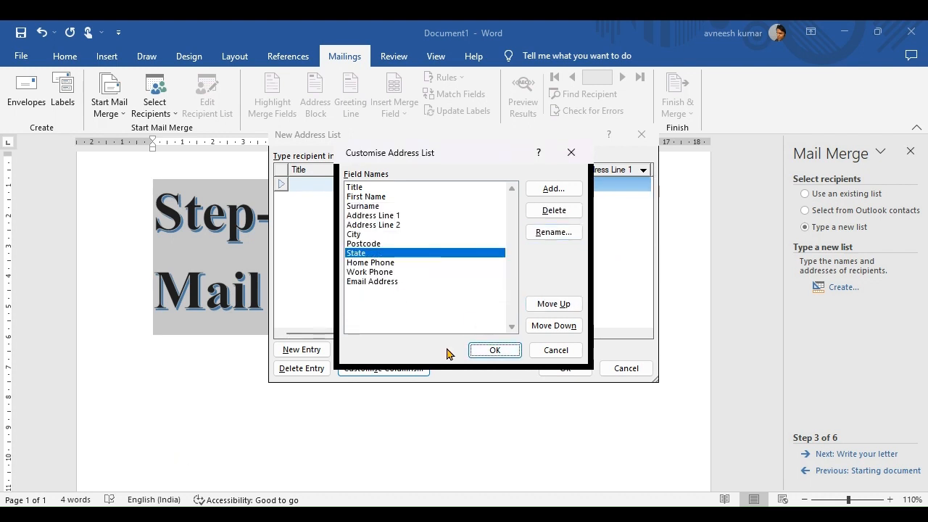
Delete the Work Phone and Email Address fields from the address list.
left_click(398, 264)
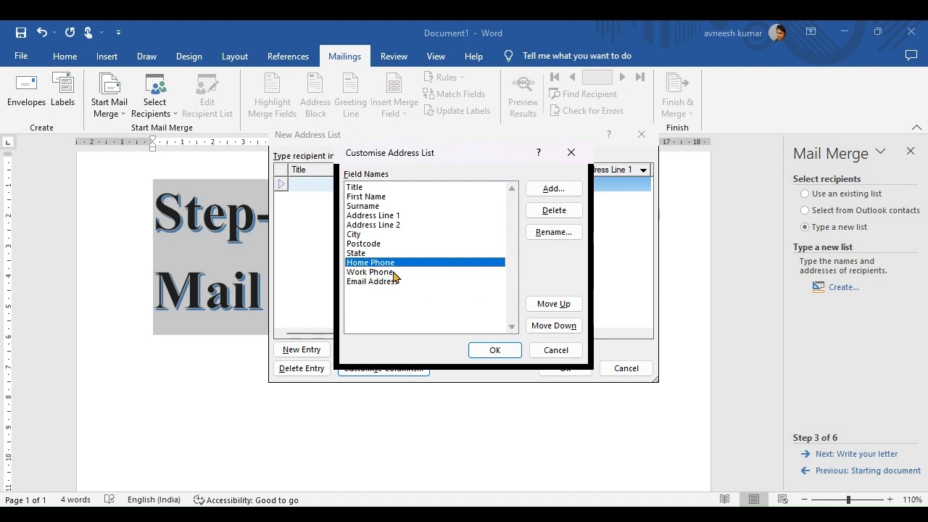
left_click(382, 273)
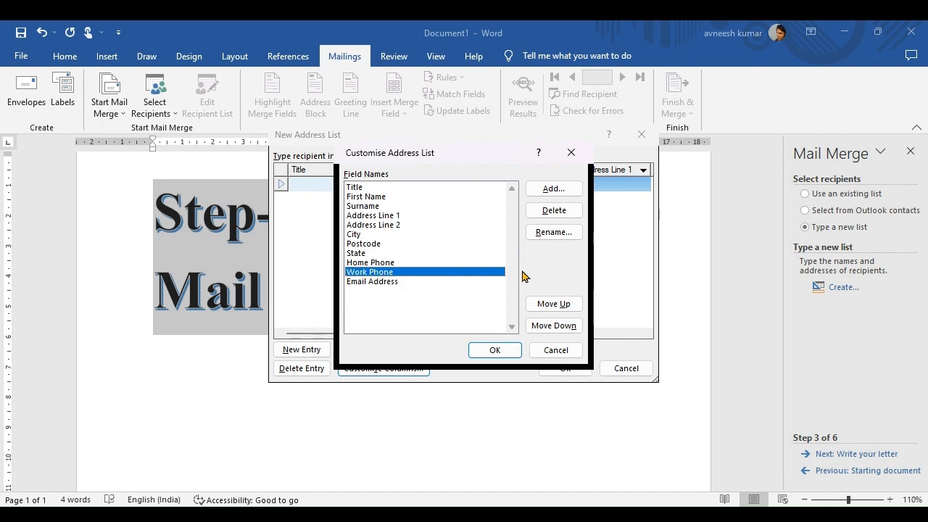
left_click(555, 210)
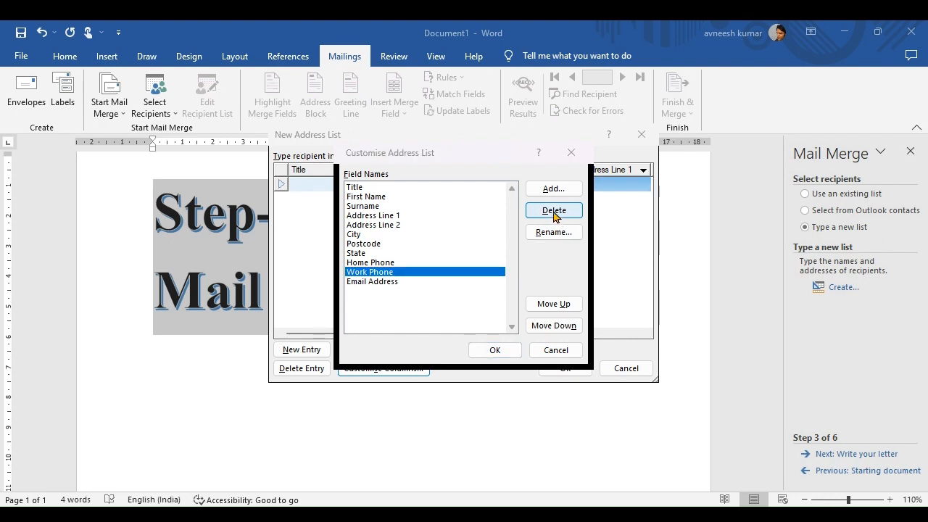
left_click(438, 315)
left_click(372, 274)
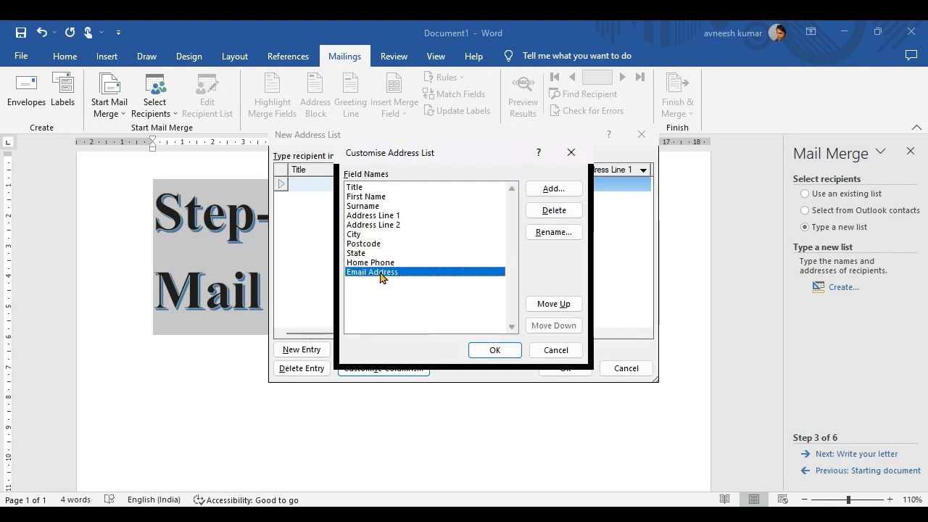
left_click(552, 210)
left_click(438, 314)
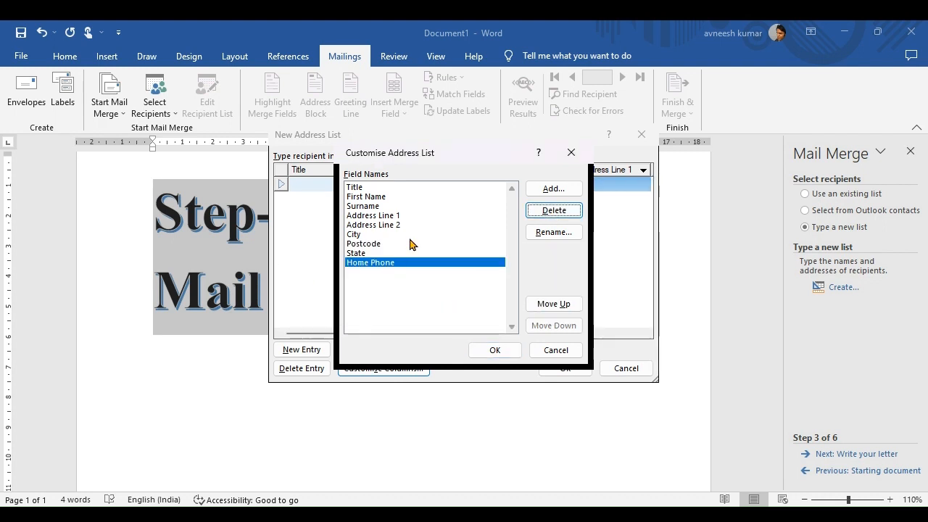
left_click(358, 188)
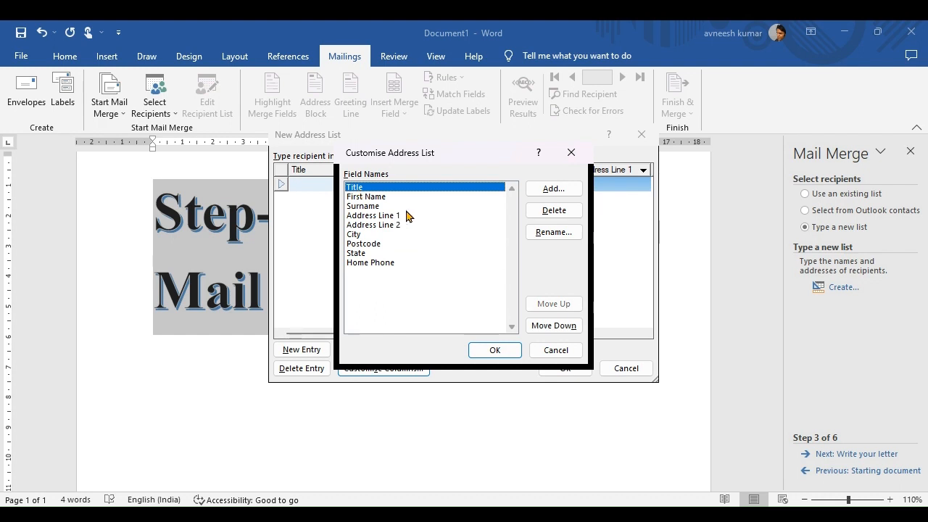
Add a new Guardian's Name field to the address list columns.
left_click(546, 191)
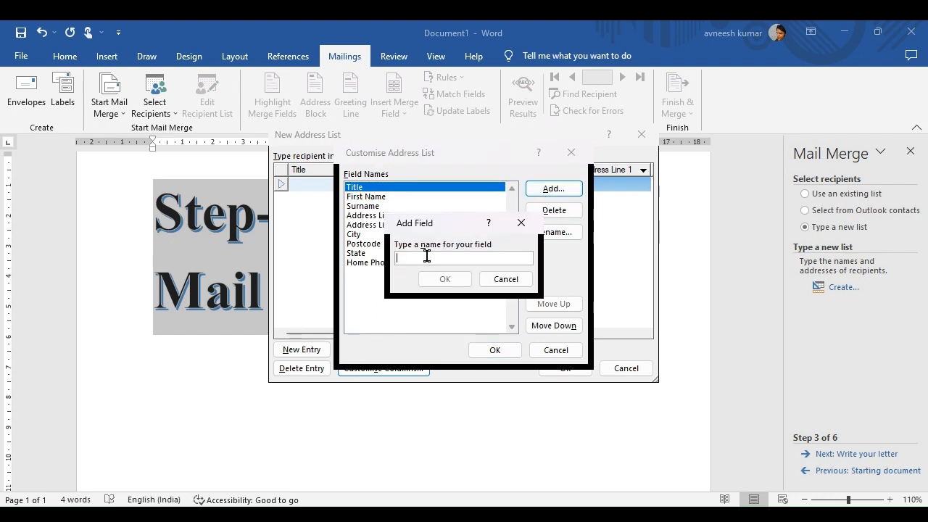
type("Gua")
type("Nanme")
key("BackSpace")
key("BackSpace")
key("BackSpace")
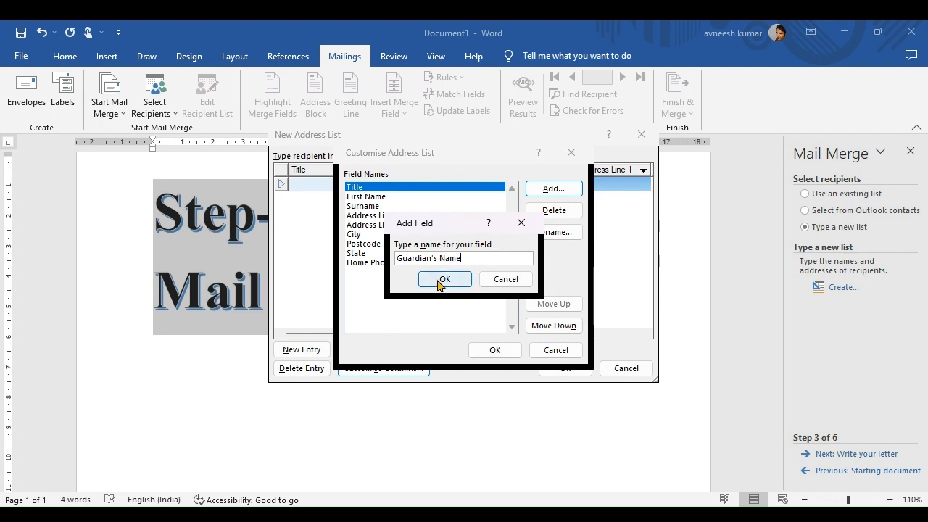
left_click(443, 280)
Rename First Name and Surname to Student's First Name and Student's Surname.
left_click(402, 212)
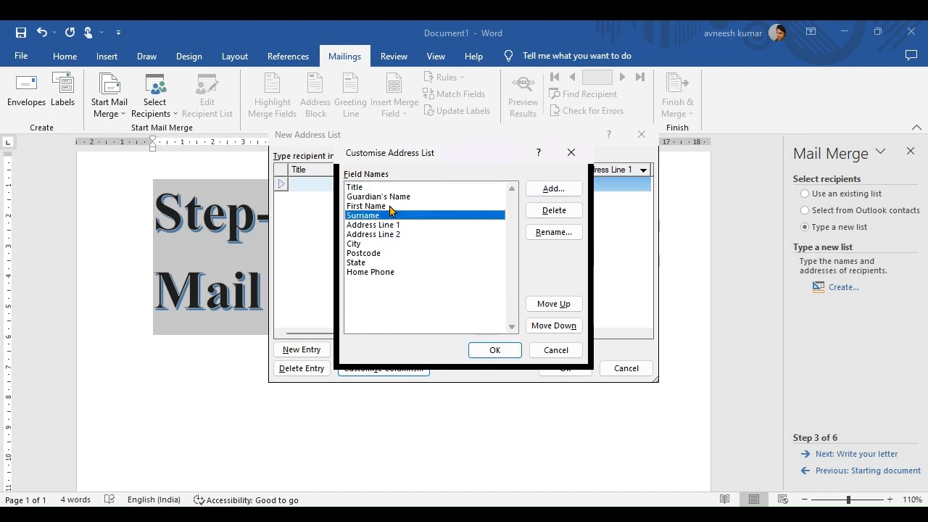
left_click(389, 199)
left_click(370, 209)
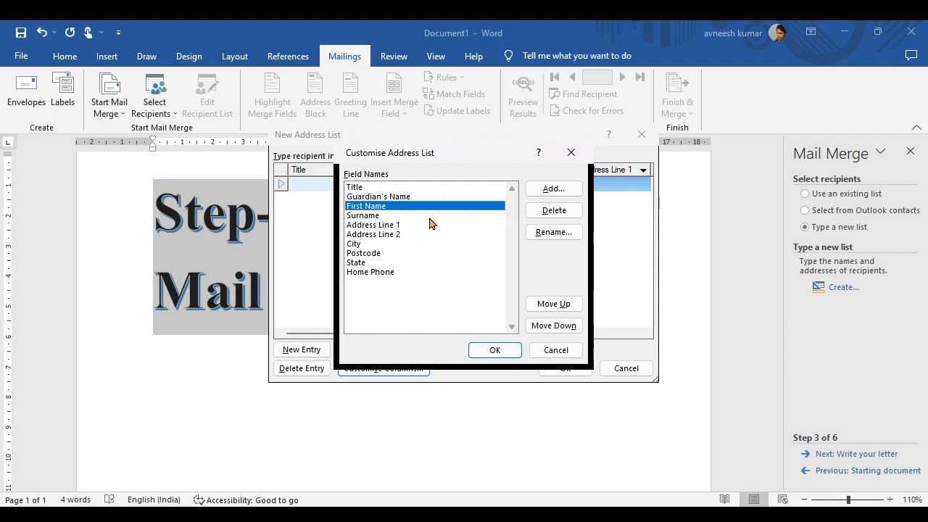
left_click(540, 233)
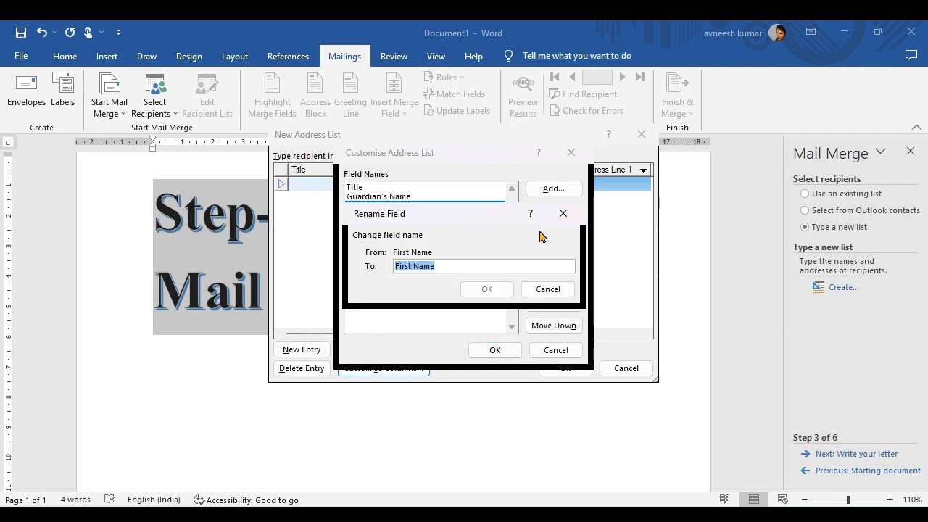
left_click(398, 266)
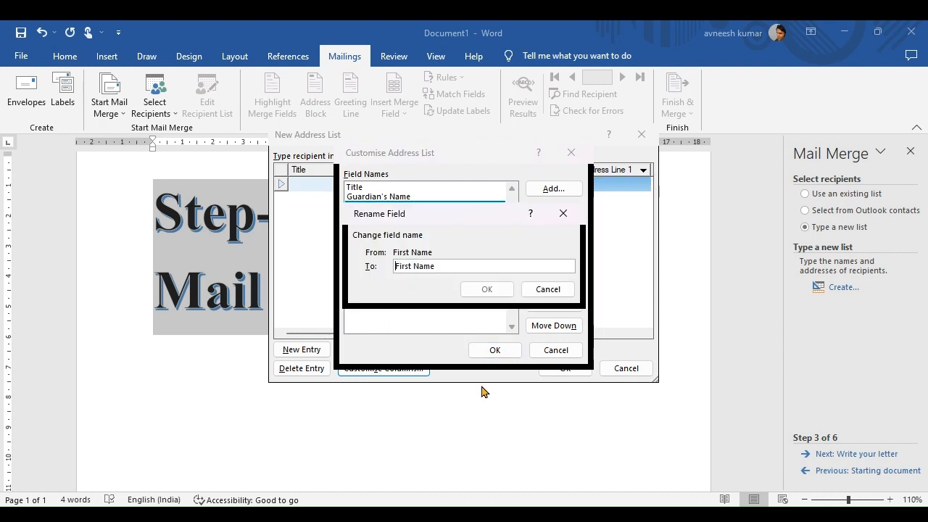
type("St")
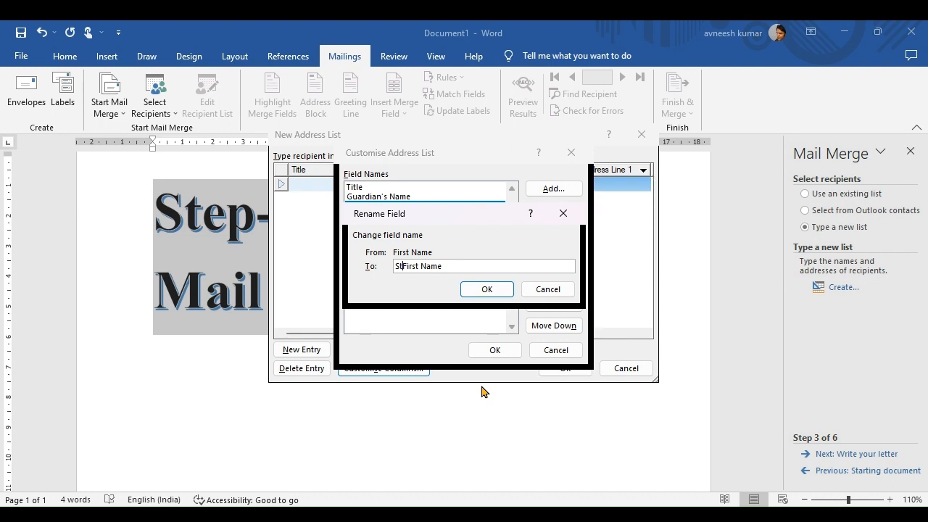
type("udent's")
left_click(484, 289)
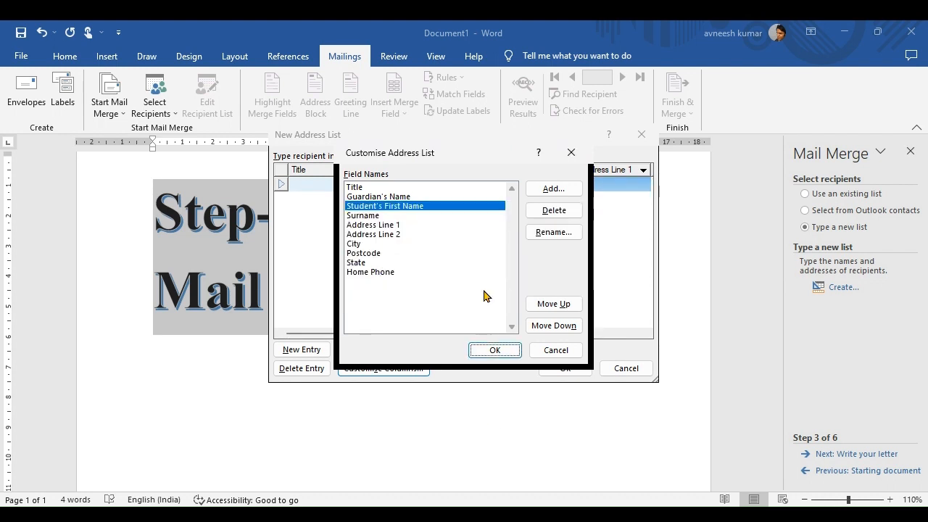
left_click(364, 216)
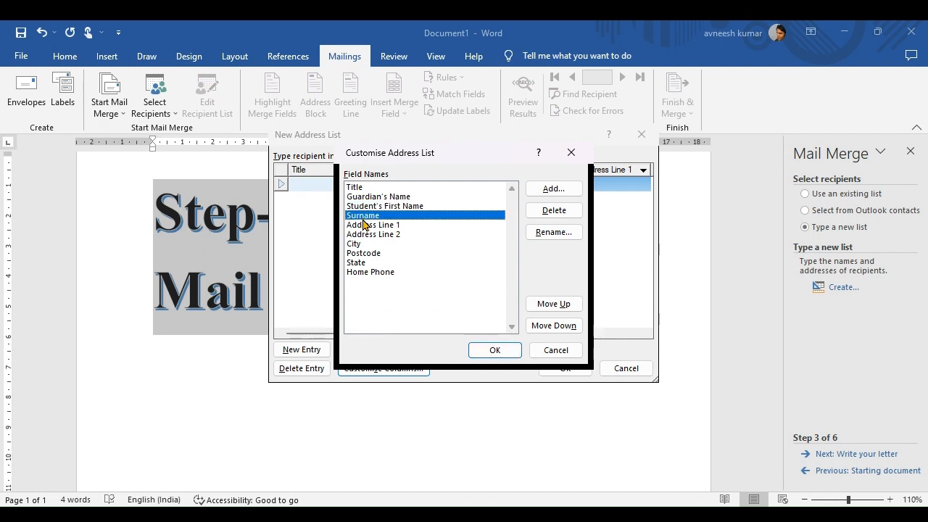
left_click(554, 232)
key("Home")
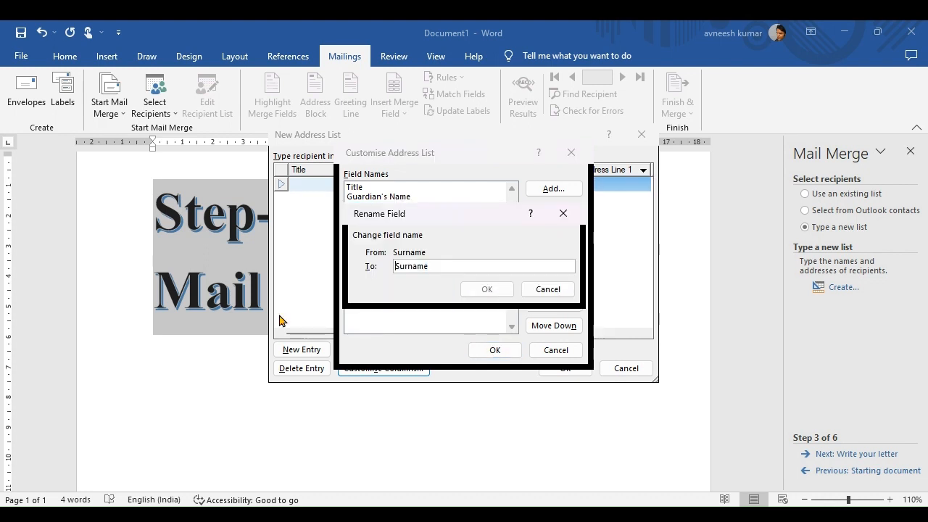
type("Student")
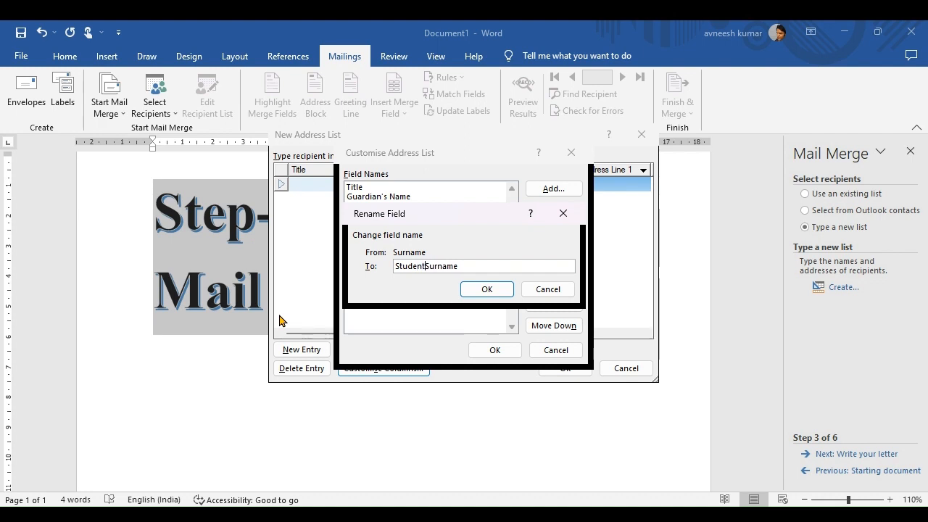
type("'s")
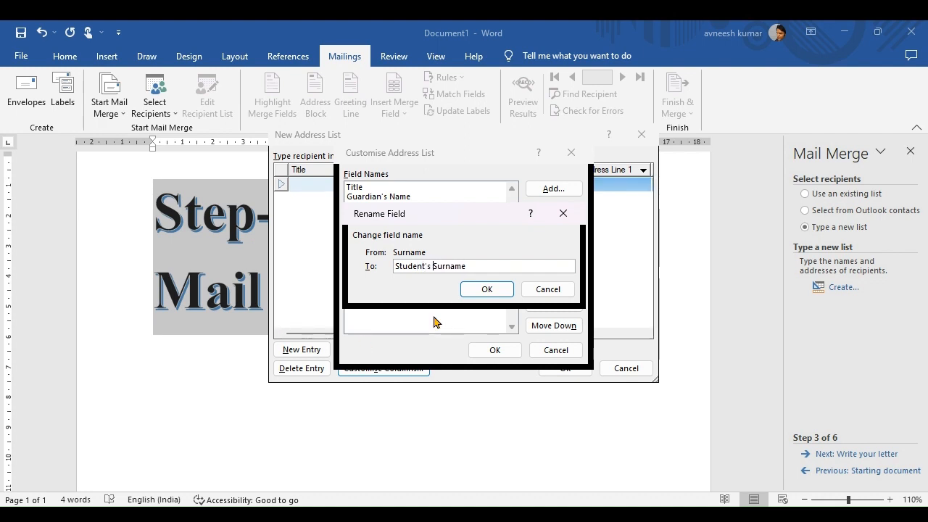
left_click(485, 293)
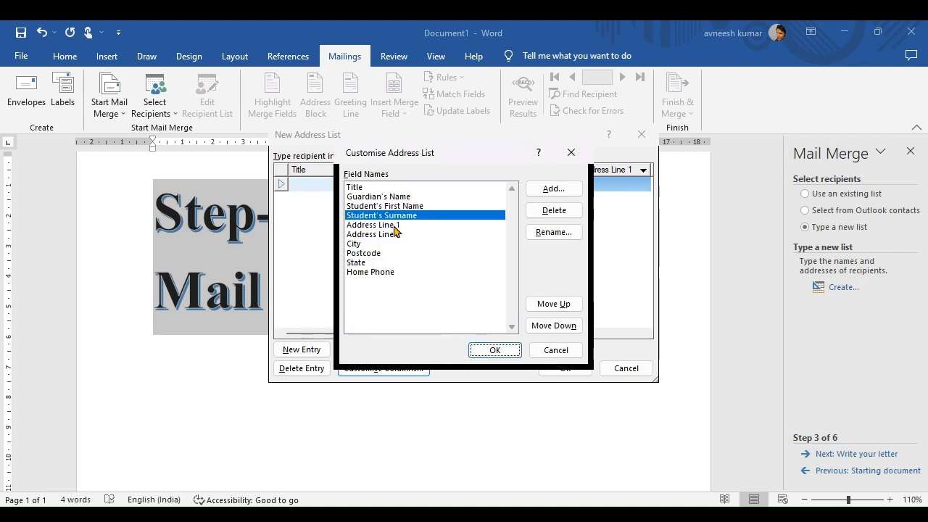
Rename Postcode to Pin and apply the customised columns.
left_click(359, 245)
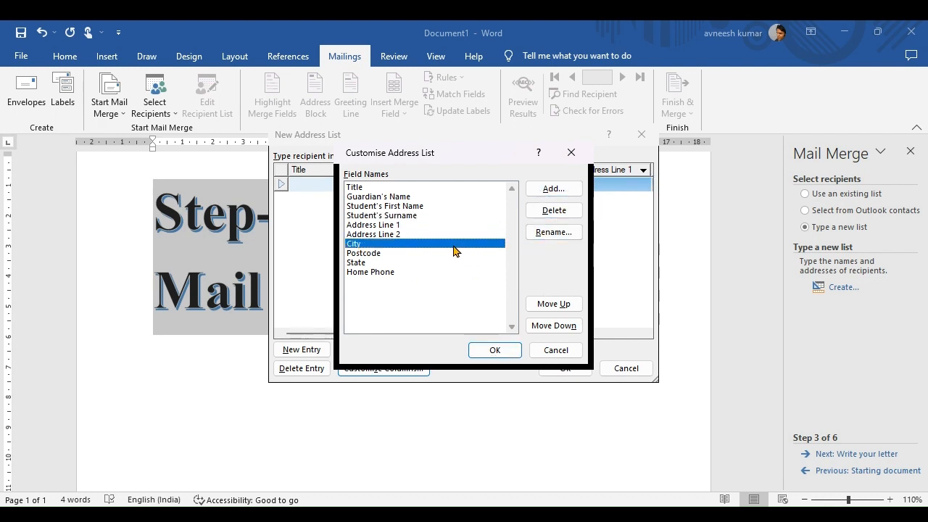
left_click(365, 253)
left_click(557, 235)
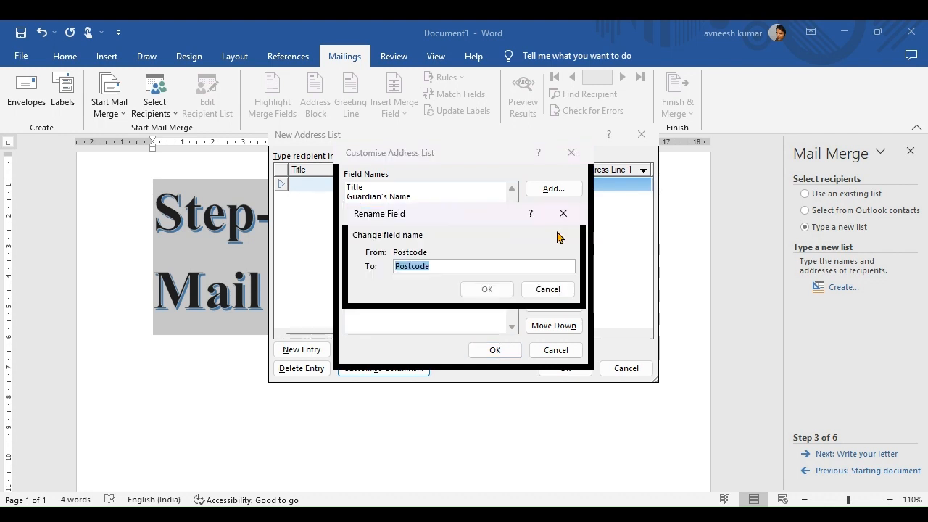
type("Pin")
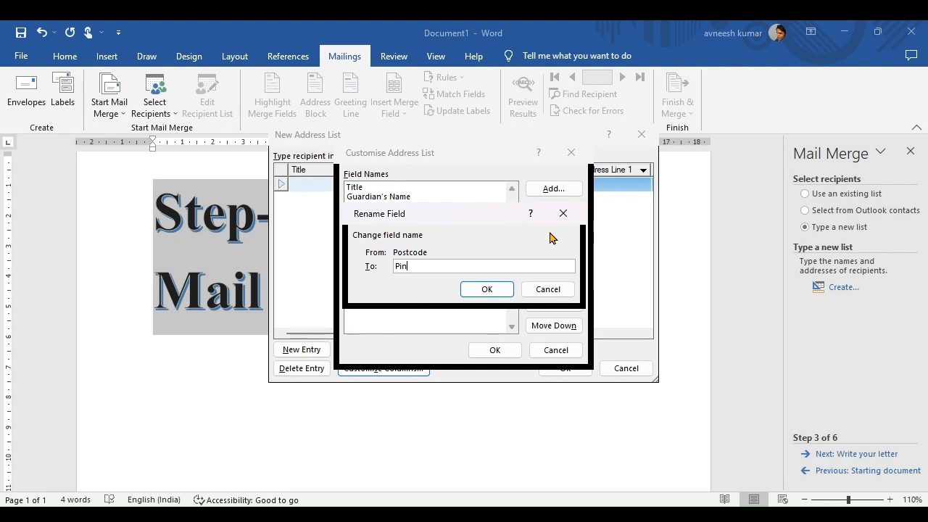
left_click(490, 292)
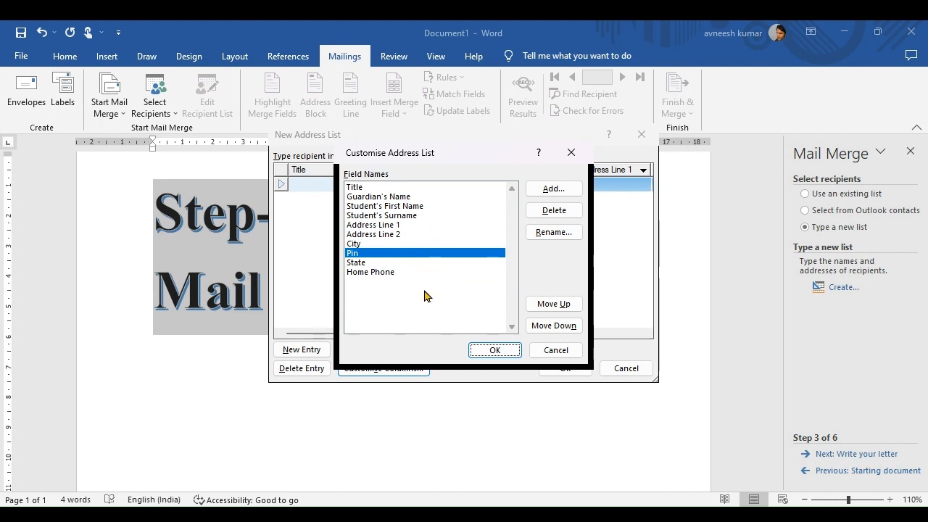
left_click(485, 350)
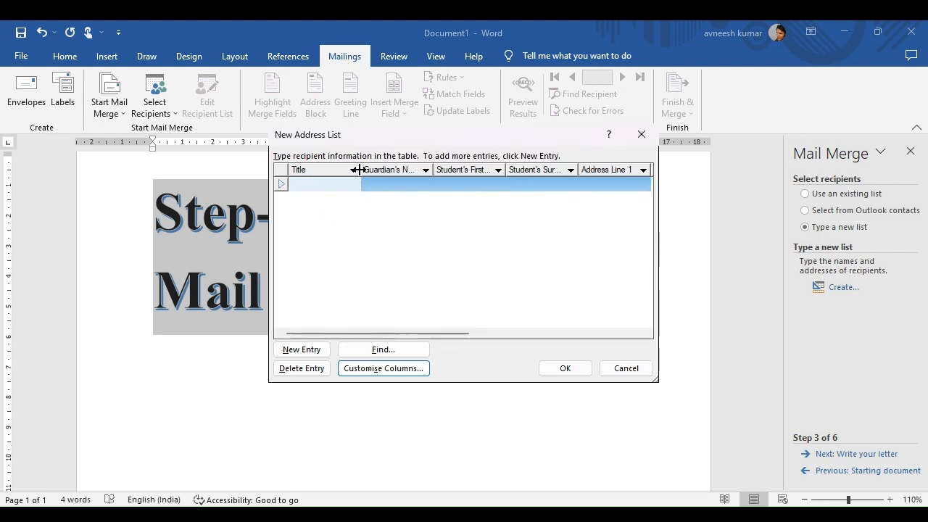
Narrow the Title column and enter title Shri, the guardian's name and the student's first name.
left_click_drag(356, 178, 328, 182)
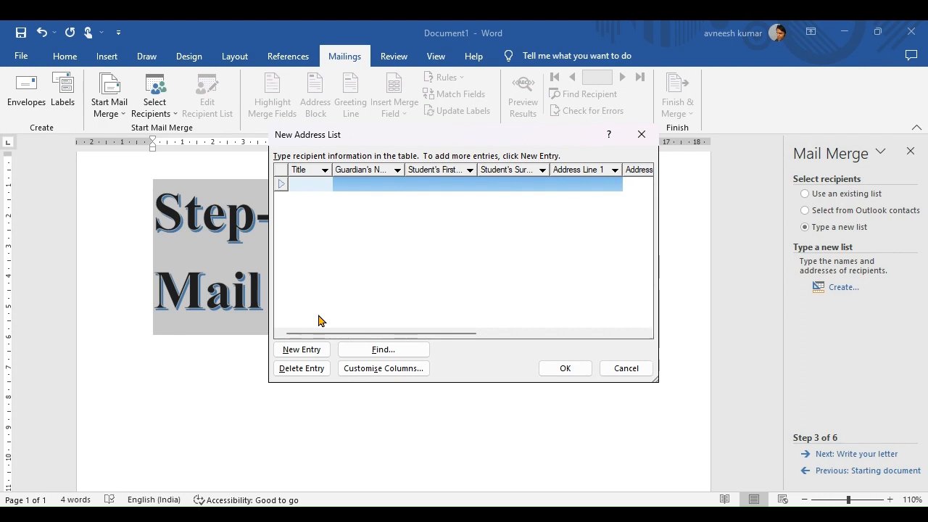
type("Shri")
left_click(359, 185)
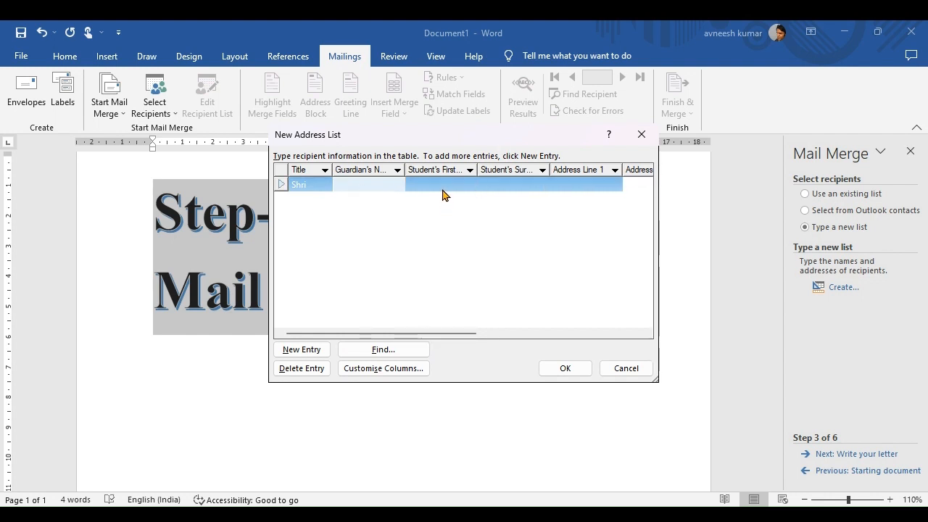
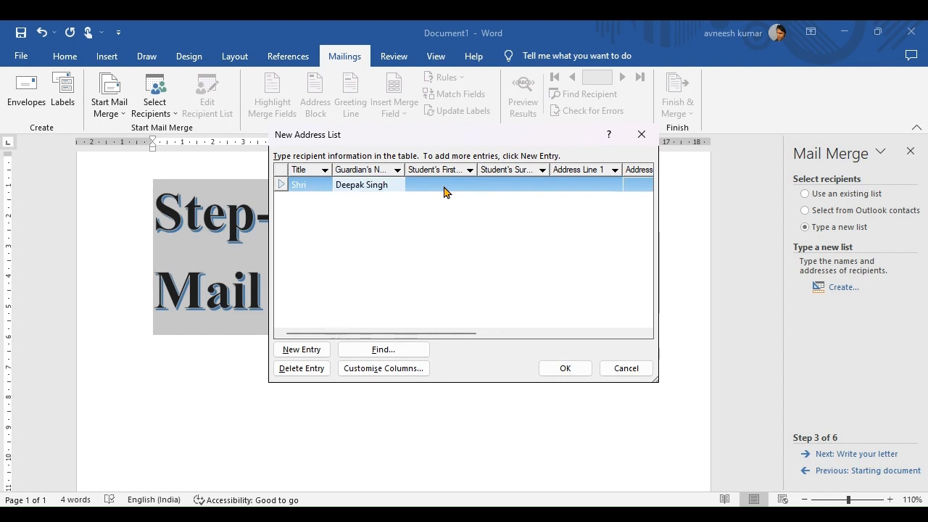
left_click(444, 186)
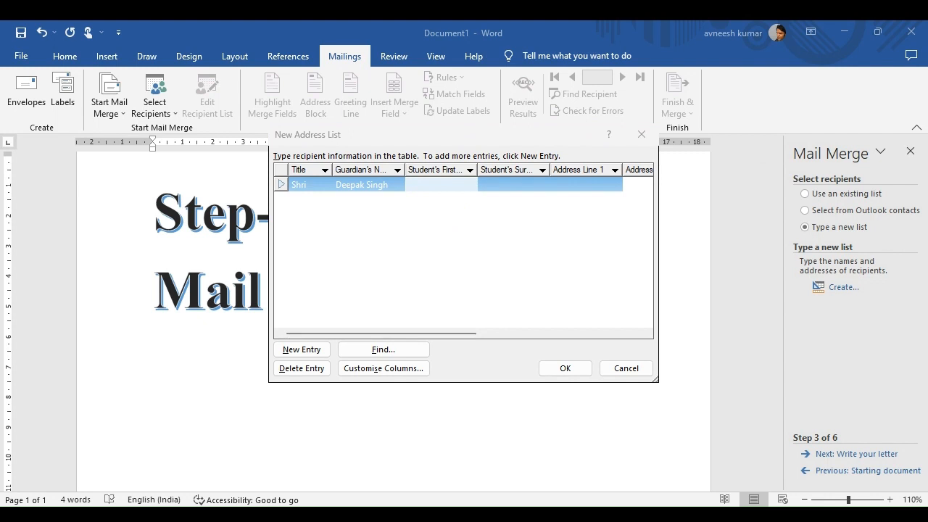
left_click(448, 184)
type("Manvi")
left_click(512, 183)
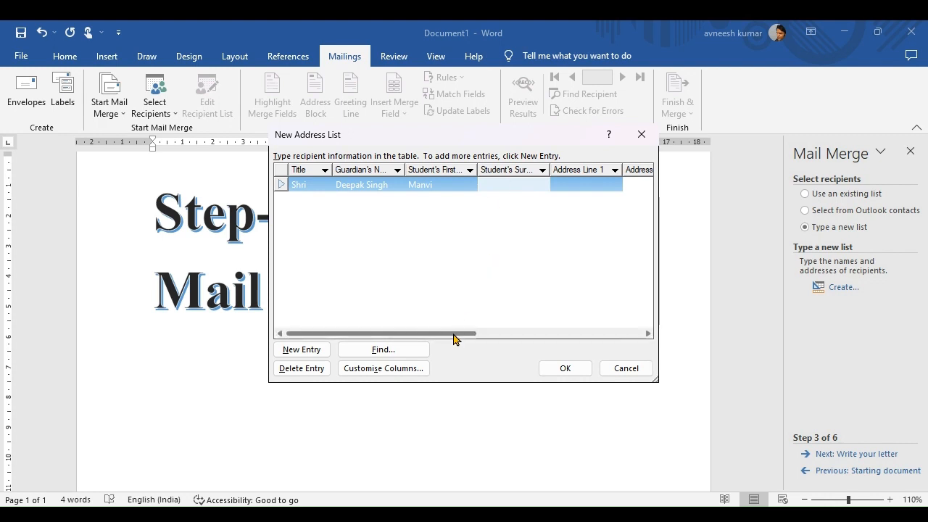
left_click_drag(428, 334, 514, 333)
Fill in the first recipient's second address line and city.
left_click(456, 183)
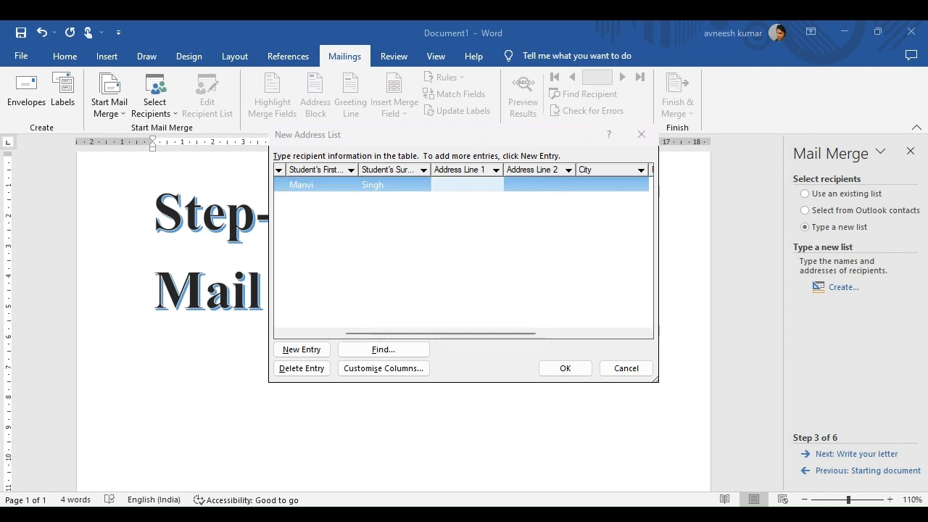
left_click(452, 187)
left_click(543, 187)
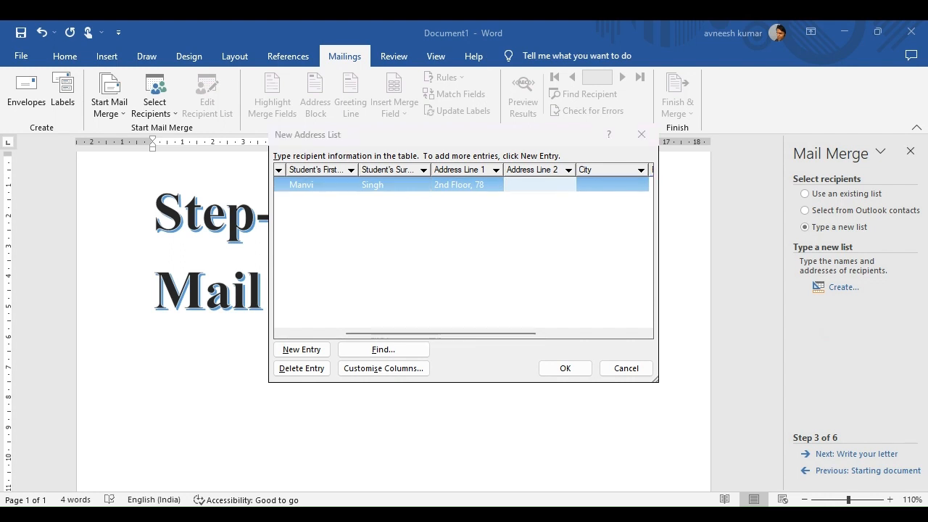
left_click(530, 183)
type("Gomti Nagar,")
left_click(604, 187)
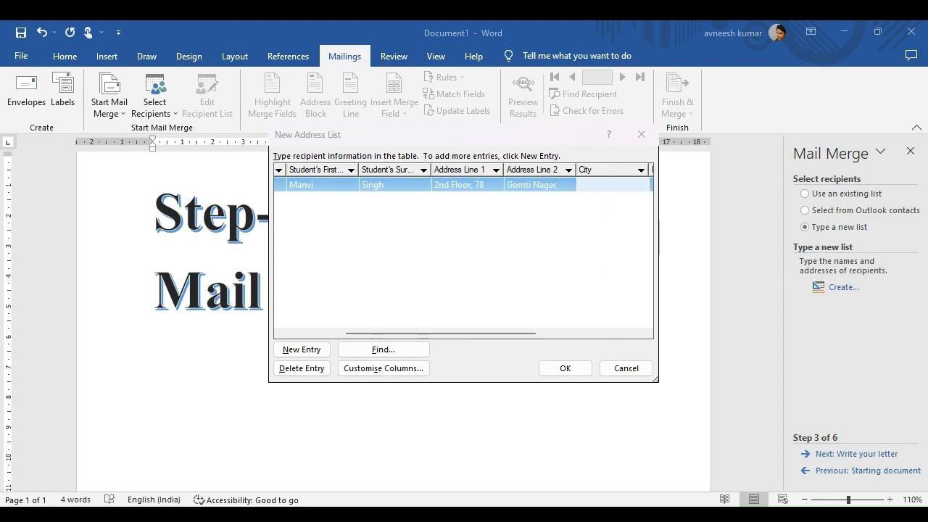
left_click(601, 185)
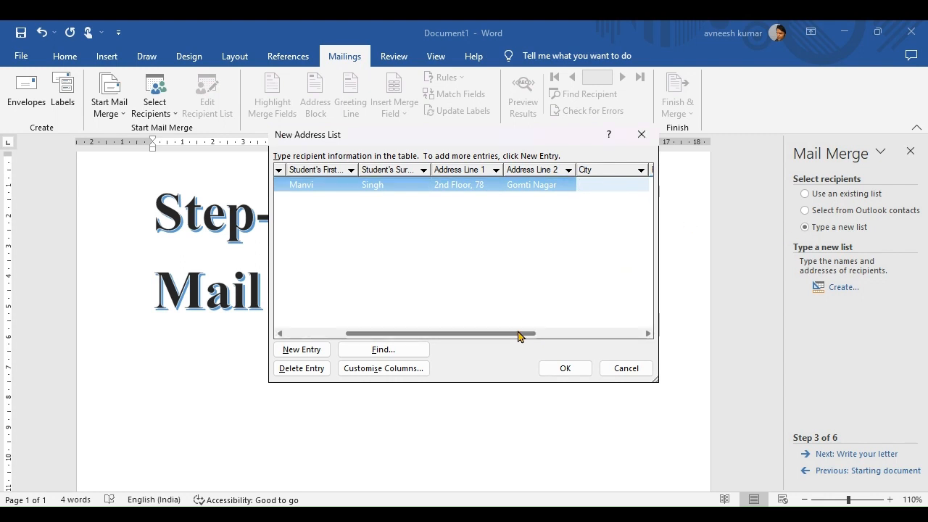
type("Lucknow")
Complete the first recipient's entry with its Pin code and state.
left_click_drag(522, 334, 609, 334)
left_click(483, 184)
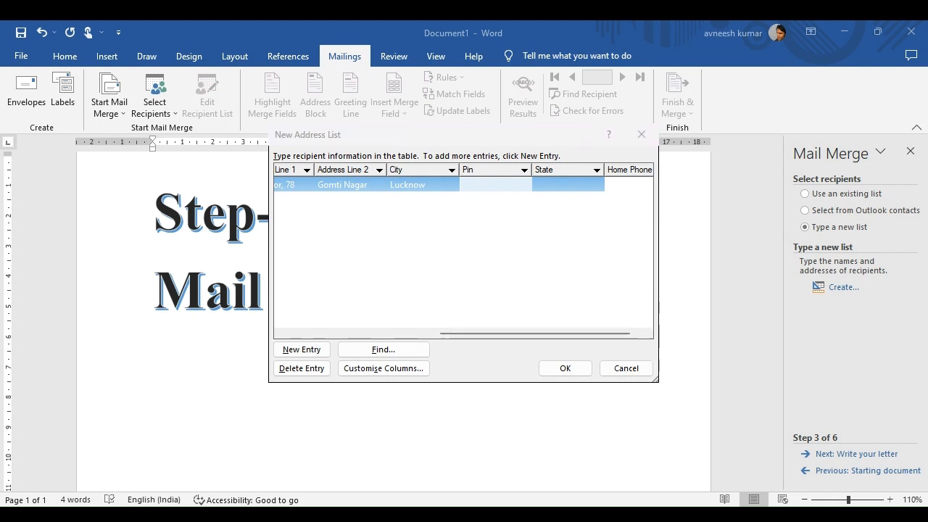
left_click(482, 184)
type("226010")
left_click(553, 184)
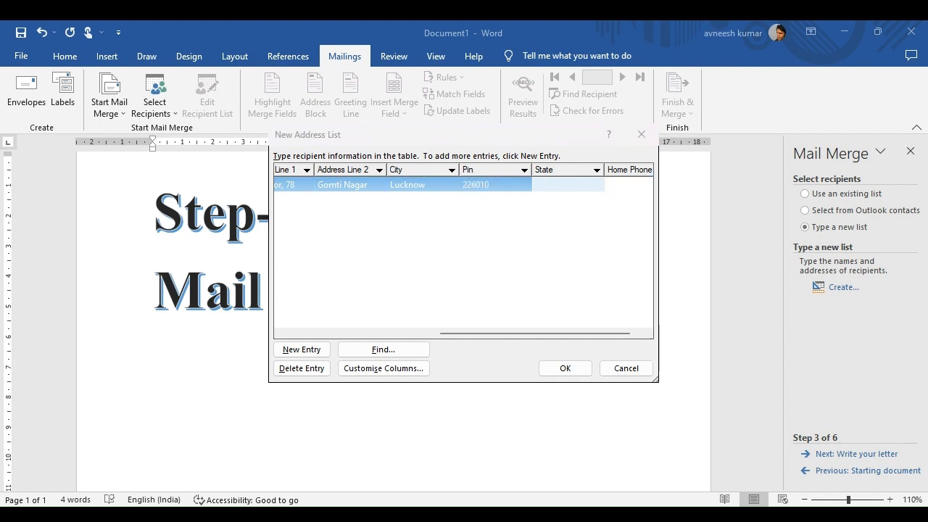
left_click(559, 187)
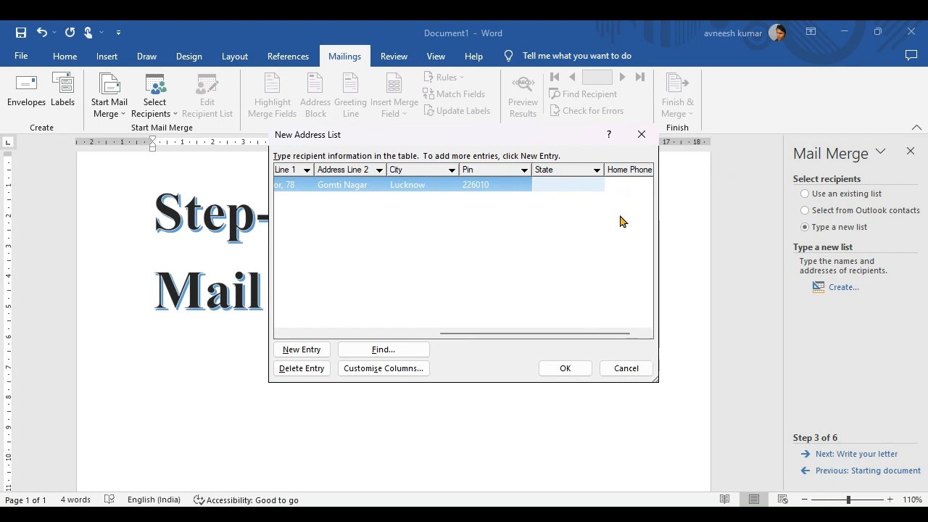
type("Uttar Pradesh")
scroll(595, 332, "right", 1)
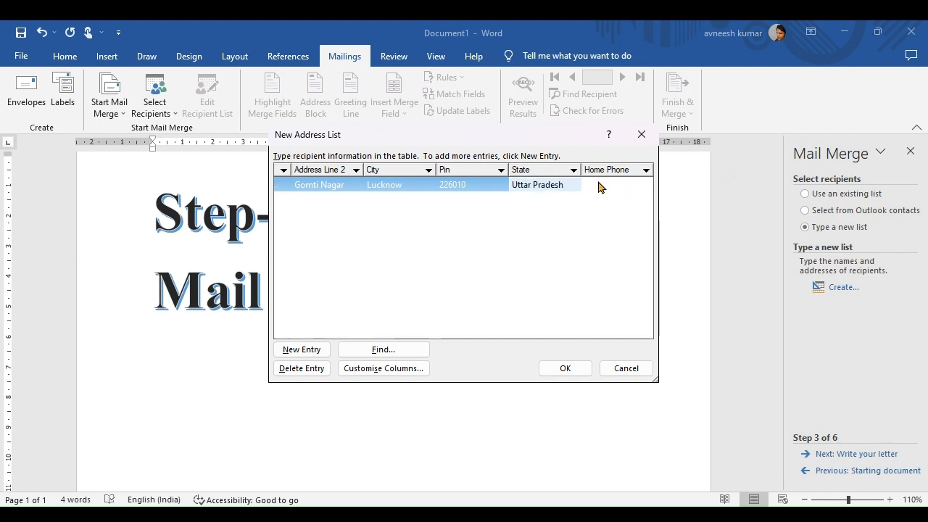
left_click(598, 185)
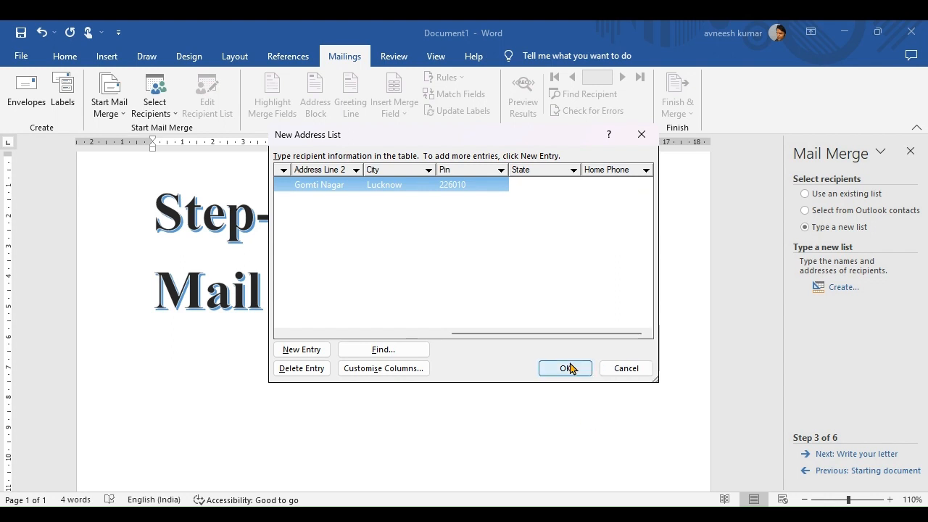
scroll(570, 336, "left", 5)
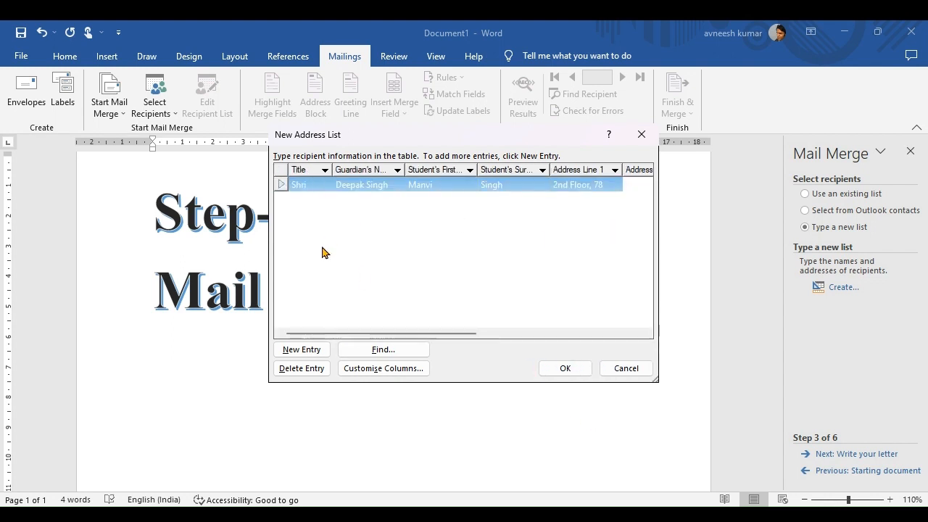
Add a recipient entry with title Shri and the guardian's name, then close the address list.
left_click(310, 349)
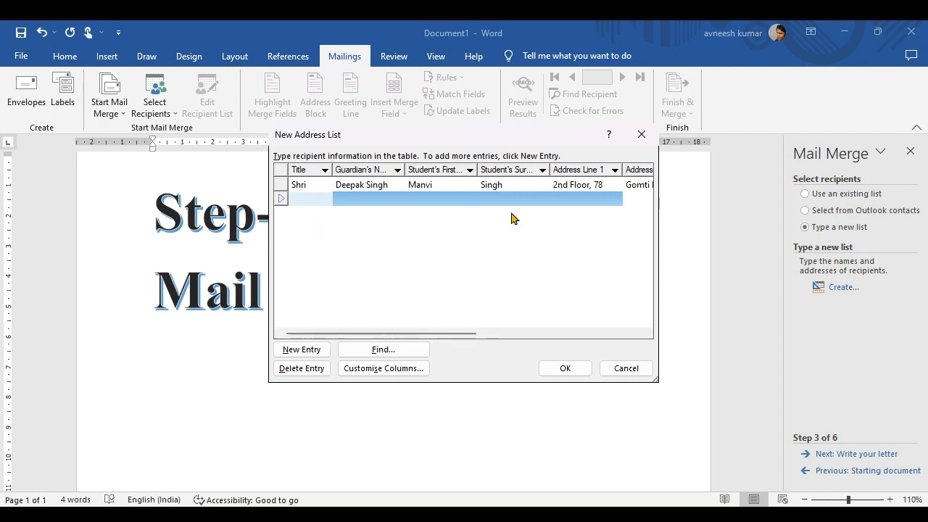
type("Shri")
left_click(368, 199)
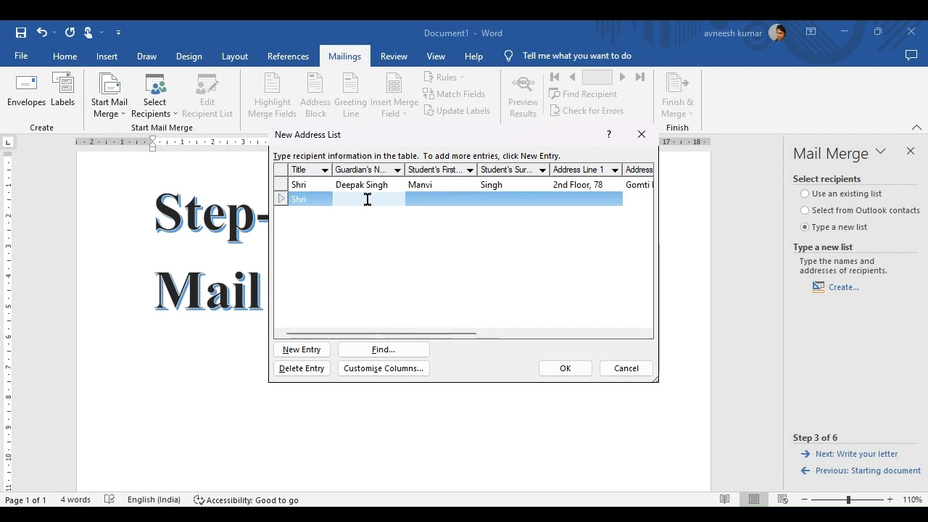
left_click(444, 198)
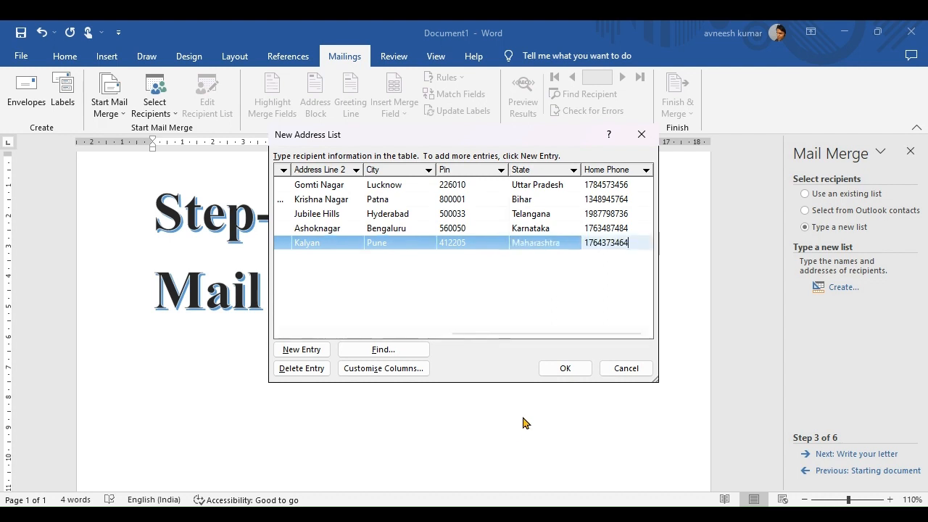
left_click(570, 370)
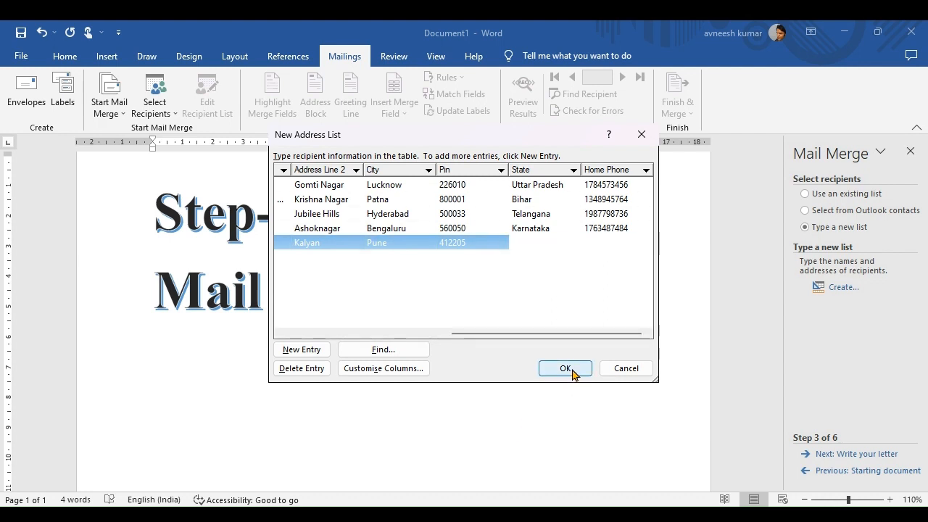
left_click(570, 369)
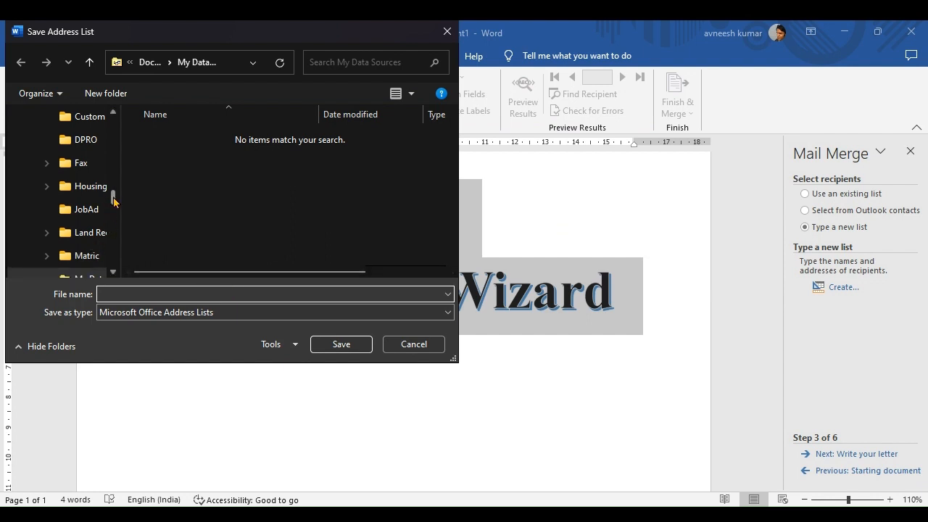
Save the recipient list as 'Address List' in the Desktop's Mail Merge folder.
left_click_drag(113, 202, 108, 124)
left_click(61, 186)
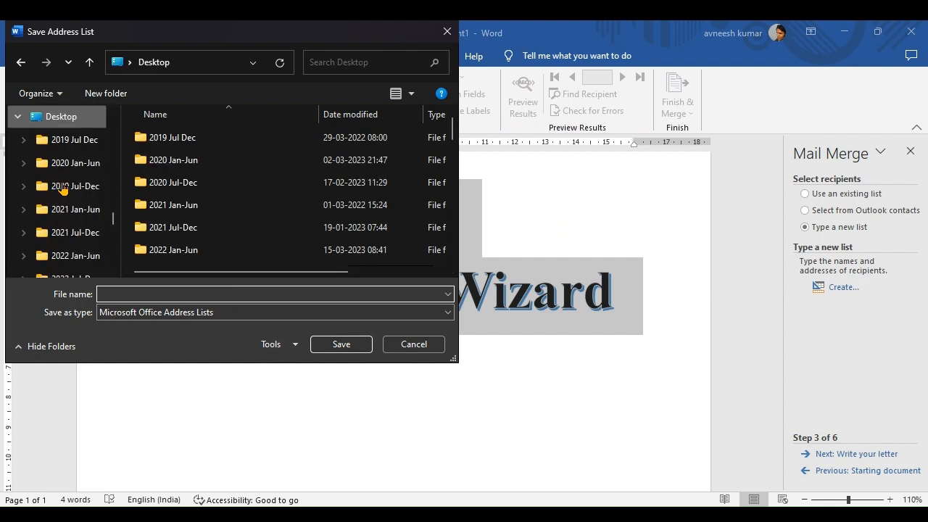
left_click_drag(453, 130, 454, 225)
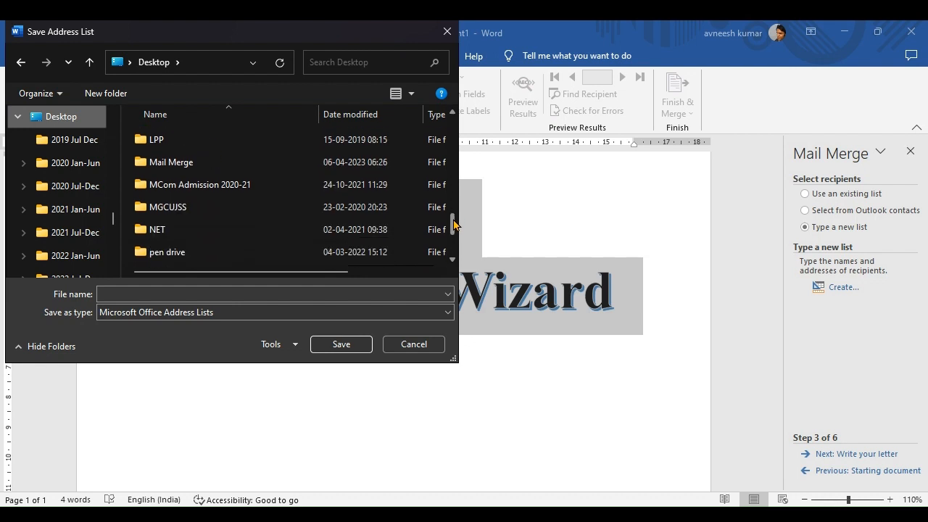
double_click(171, 162)
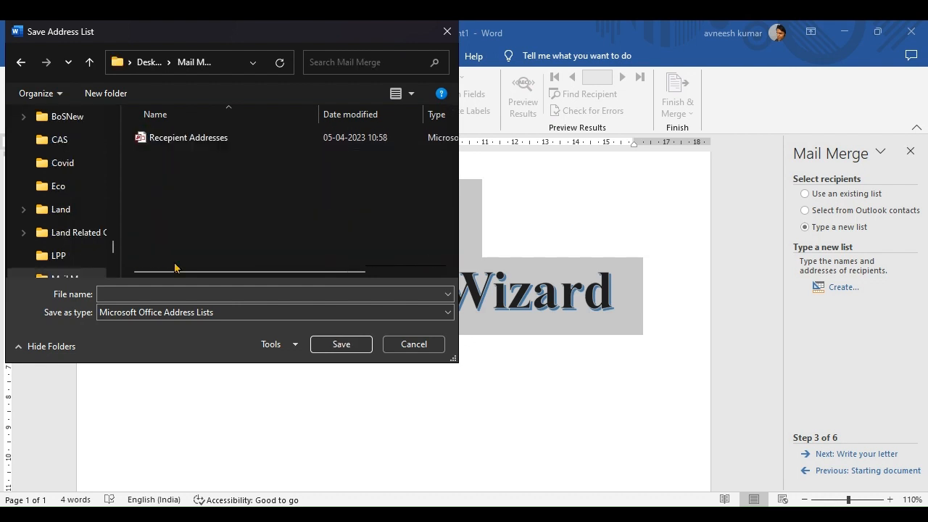
left_click(149, 293)
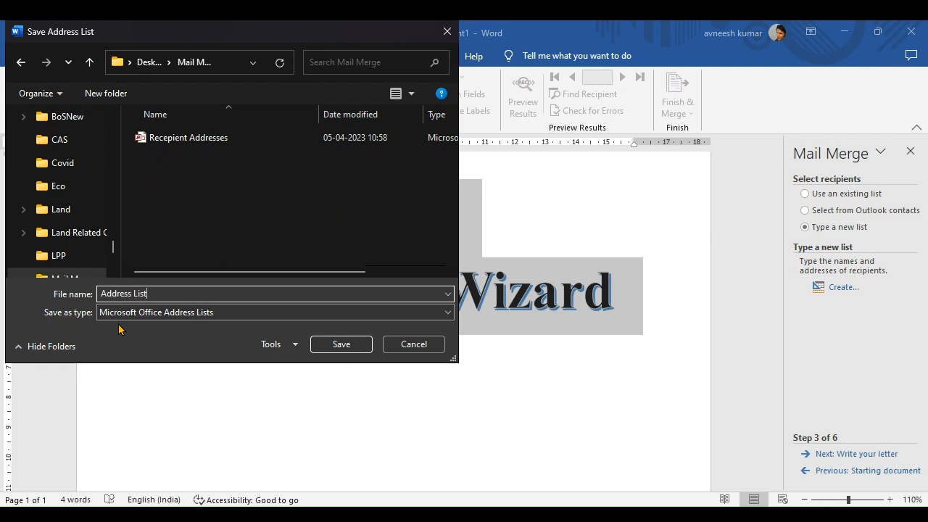
left_click(362, 347)
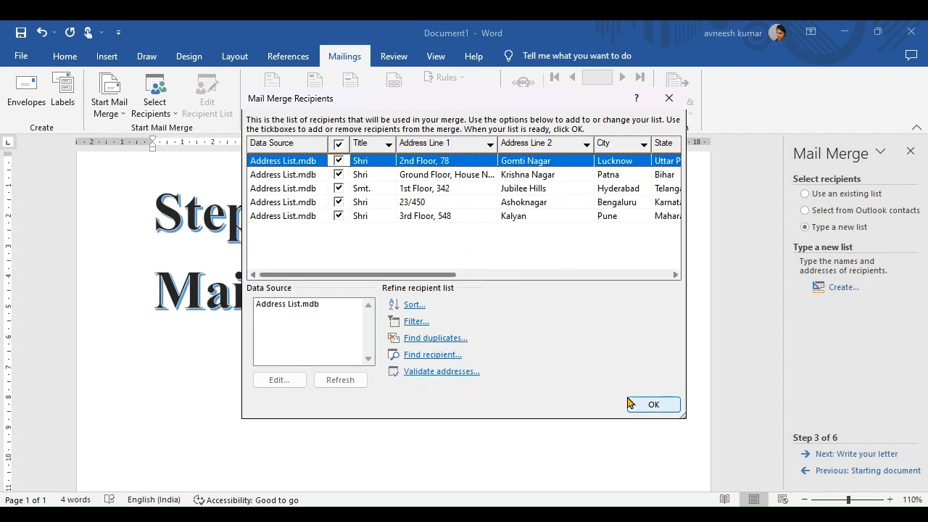
Accept all five Address List recipients and advance the wizard to Step 4, Write your letter.
left_click(649, 406)
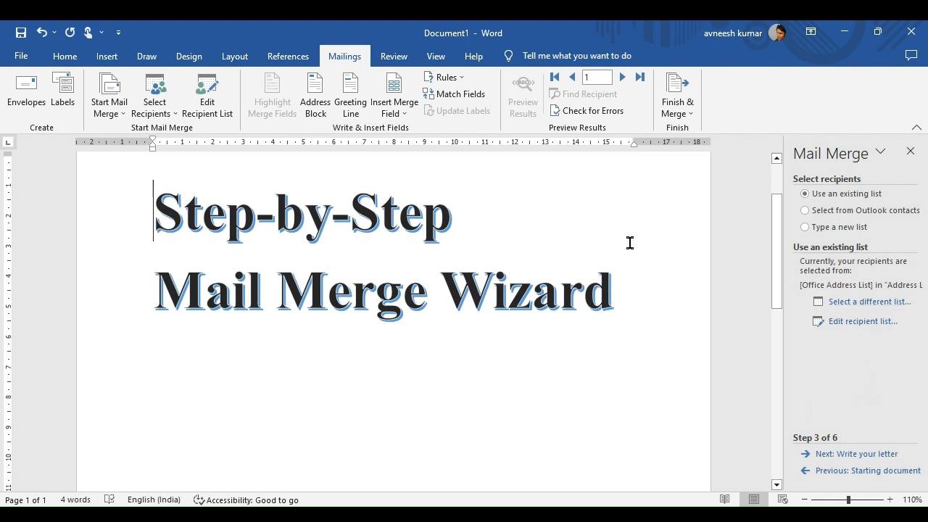
left_click(867, 457)
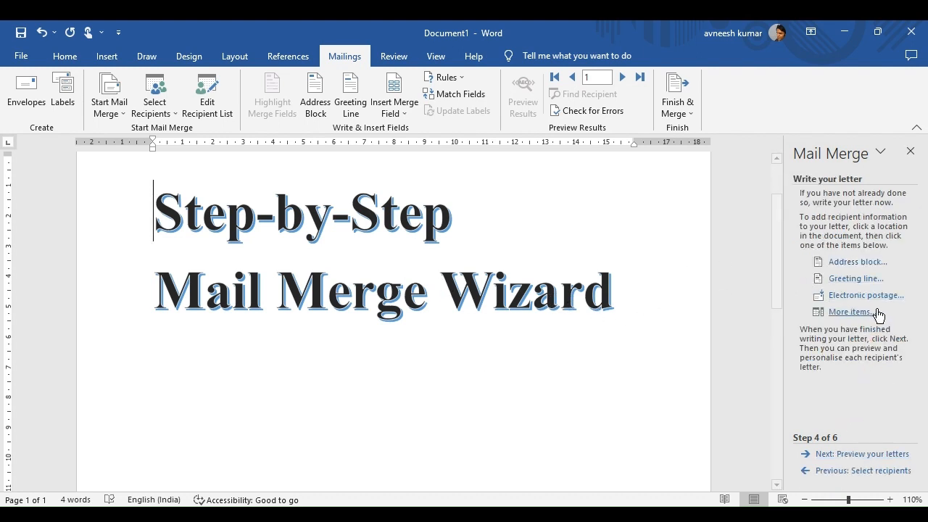
Select the two-line 'Step-by-Step Mail Merge Wizard' title, shrink it and delete it.
left_click_drag(626, 302, 33, 201)
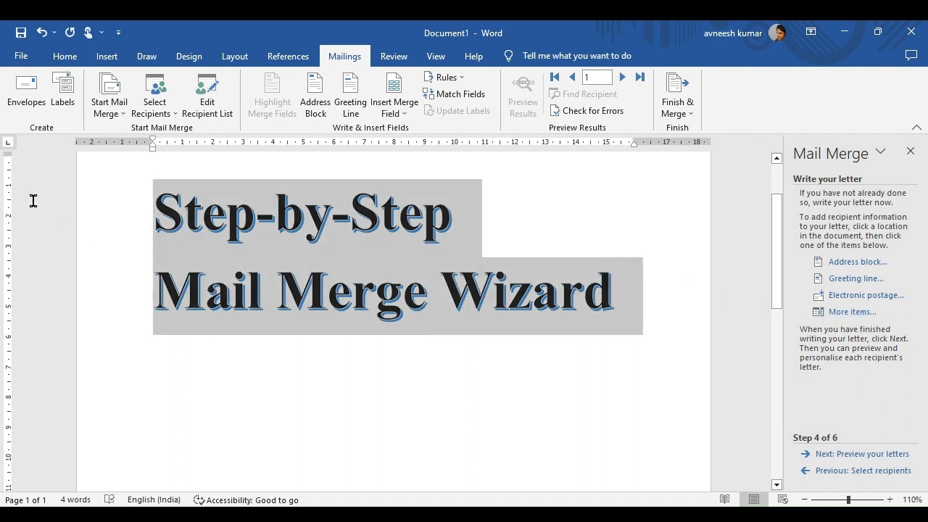
key("ctrl+bracketleft")
key("ctrl+bracketleft")
key("ctrl+bracketleft")
key("ctrl+bracketleft")
key("ctrl+bracketleft")
key("ctrl+bracketleft")
key("ctrl+bracketleft")
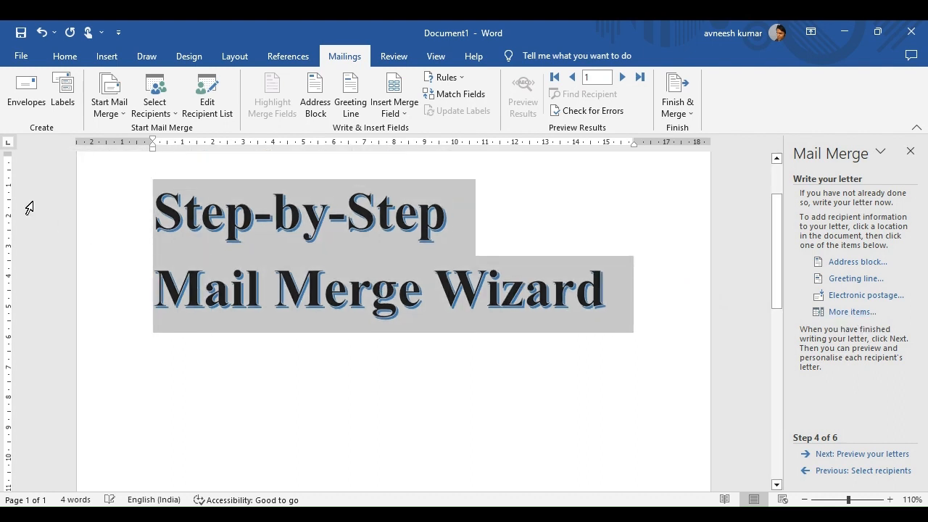
key("ctrl+bracketleft")
key("ctrl+bracketleft")
key("ctrl+bracketleft")
key("ctrl+bracketleft")
key("ctrl+bracketleft")
key("ctrl+bracketleft")
key("ctrl+bracketleft")
key("ctrl+bracketleft")
key("ctrl+bracketleft")
key("ctrl+bracketleft")
key("ctrl+bracketleft")
key("ctrl+bracketleft")
key("ctrl+bracketleft")
key("ctrl+bracketleft")
key("ctrl+bracketleft")
key("ctrl+bracketleft")
key("ctrl+bracketleft")
key("ctrl+bracketleft")
key("ctrl+bracketleft")
key("ctrl+bracketleft")
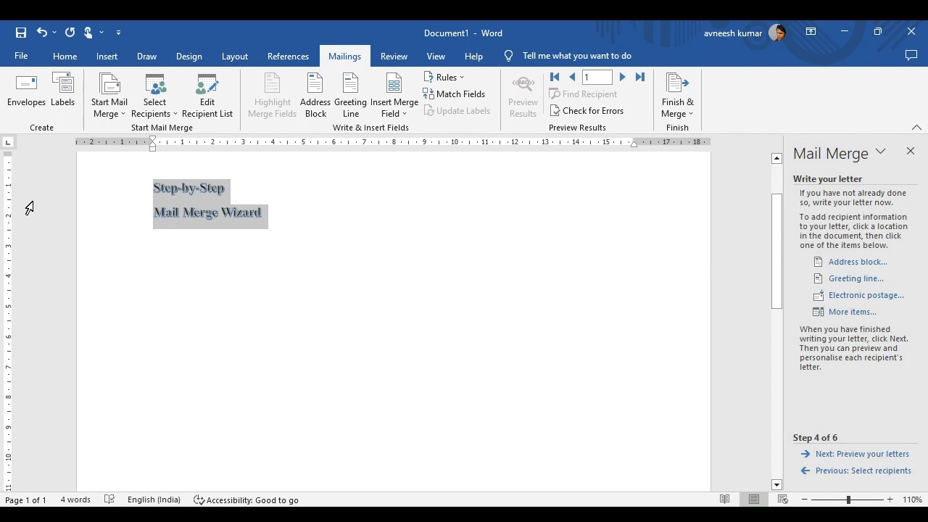
key("Delete")
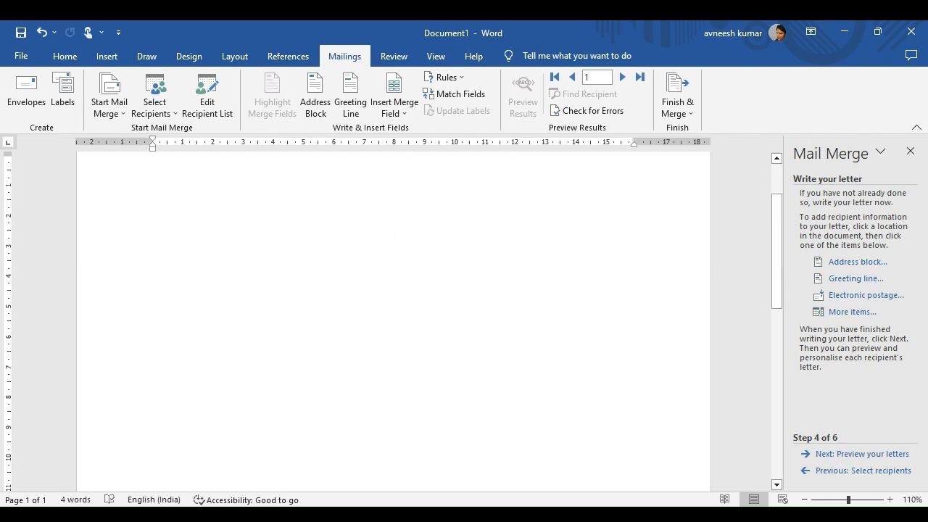
left_click(65, 58)
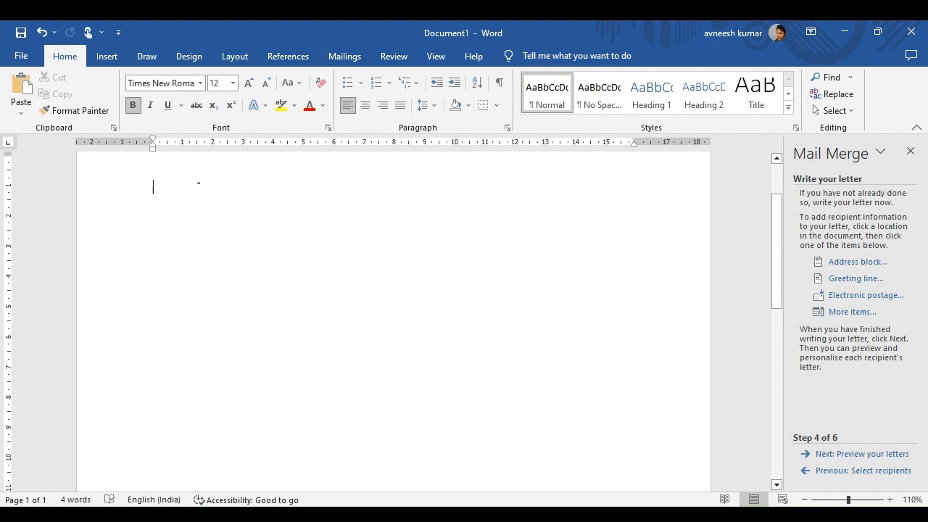
Type a plain 'To,' line without text effects, add 'Date:24 April, 2023' at the right, then start a new line.
type("To")
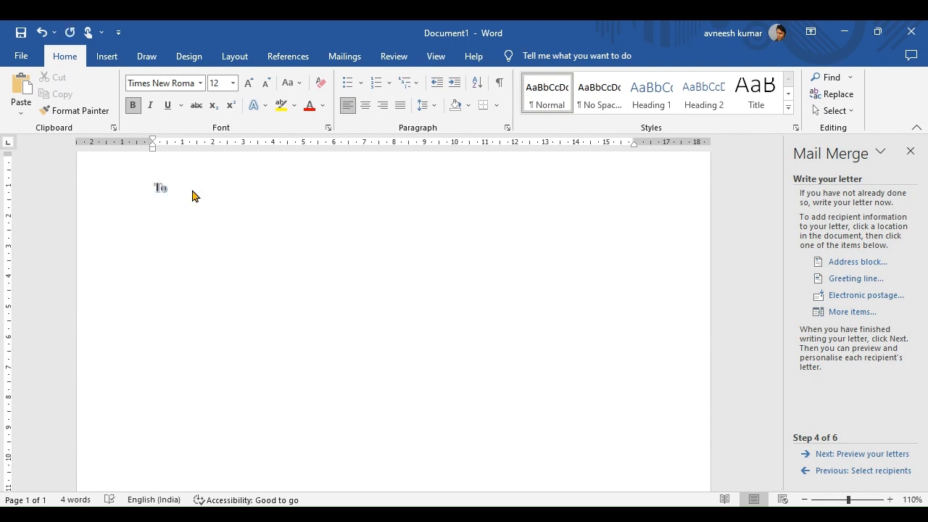
type(",")
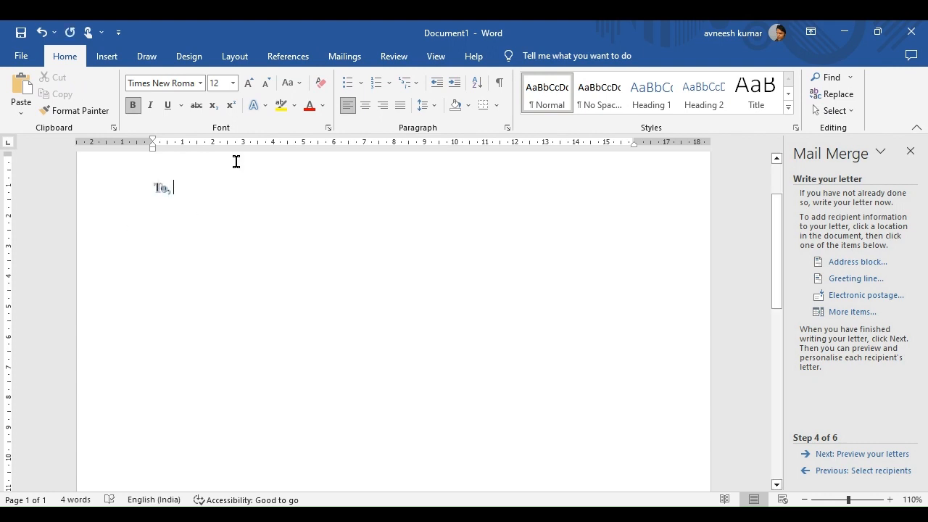
left_click_drag(181, 199, 146, 193)
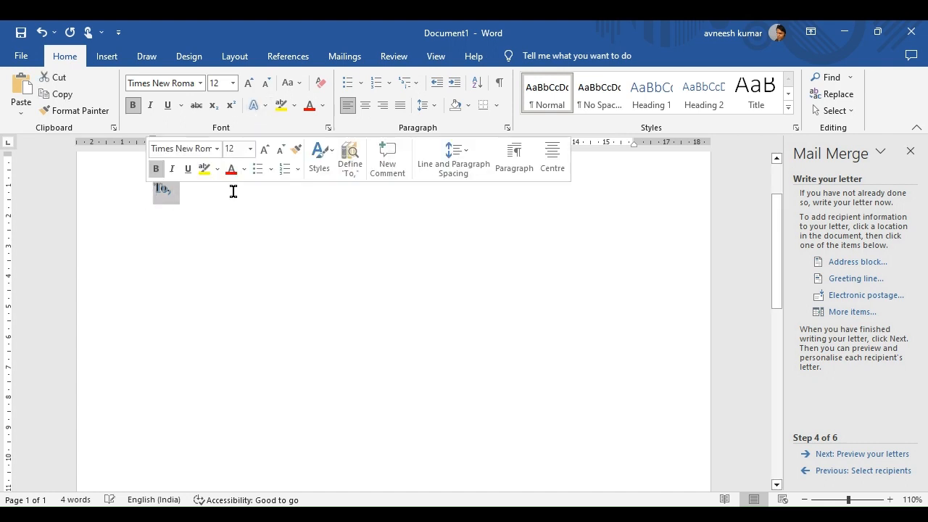
left_click(255, 106)
left_click(267, 137)
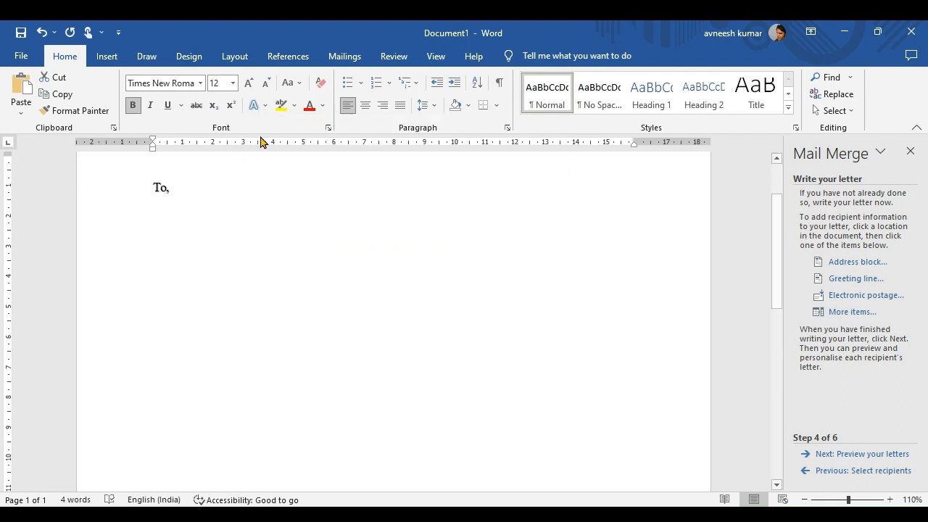
left_click(193, 197)
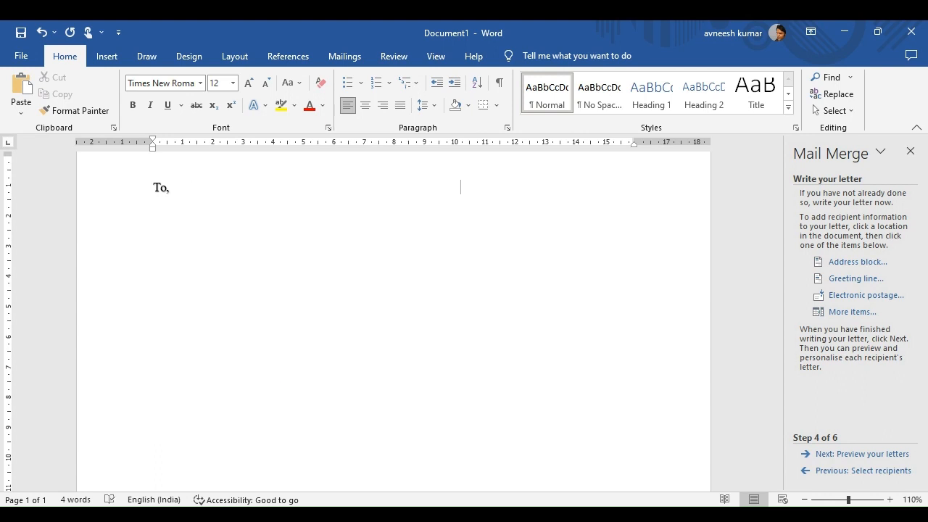
type("Date:24 April")
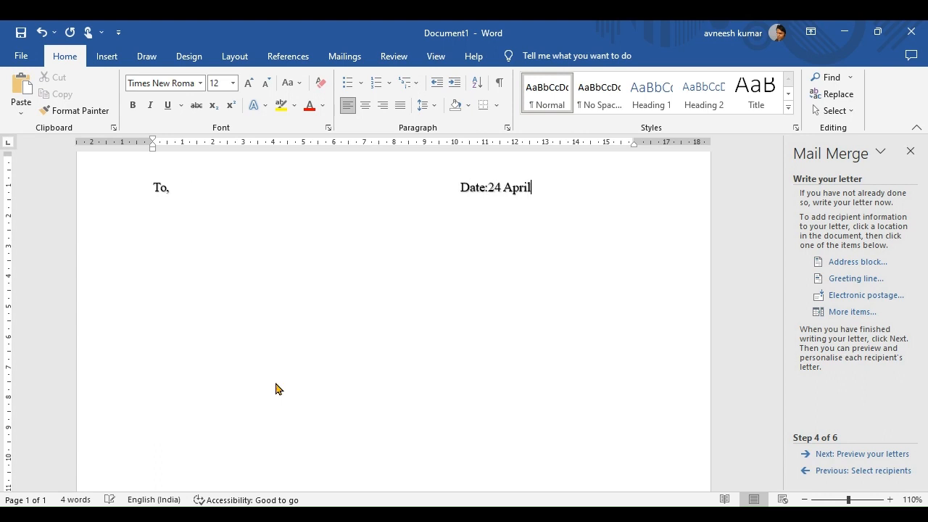
type(", 2023")
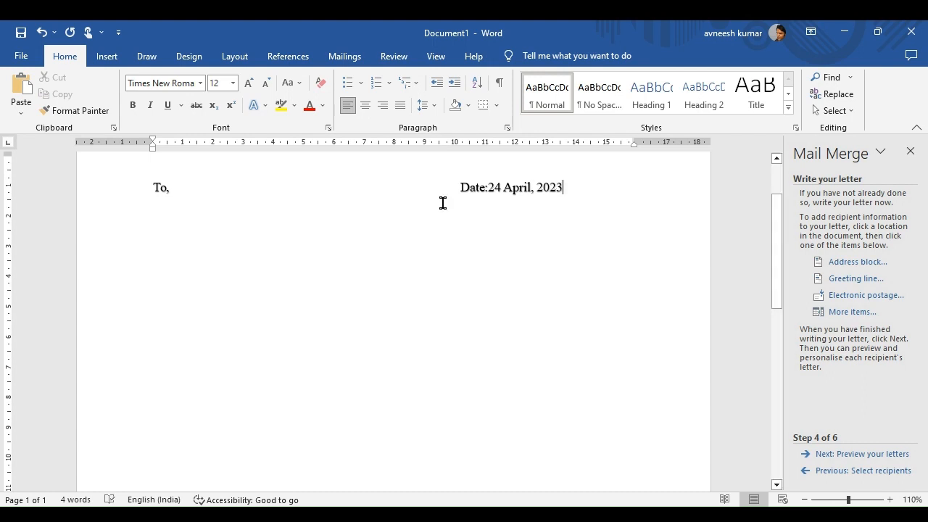
key("Return")
Insert the «Guardians_Name» merge field and start a new line below it.
left_click(841, 320)
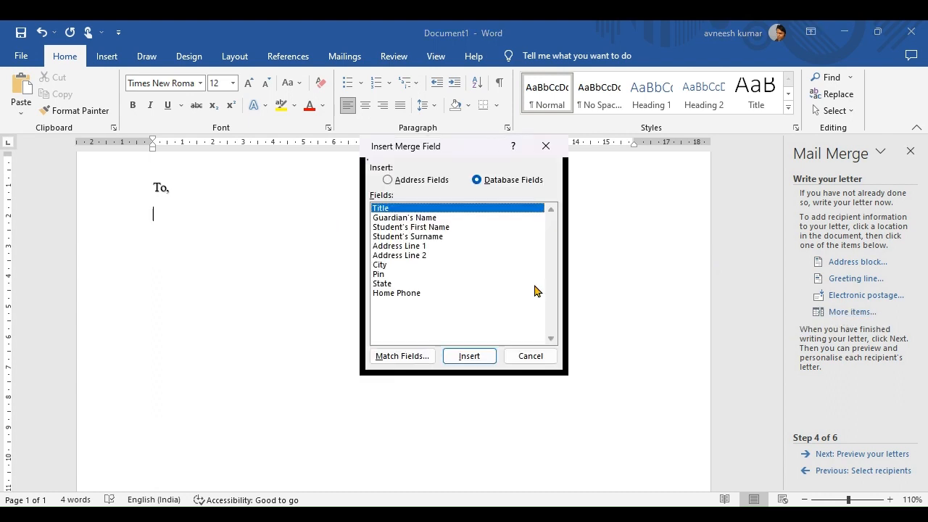
double_click(423, 219)
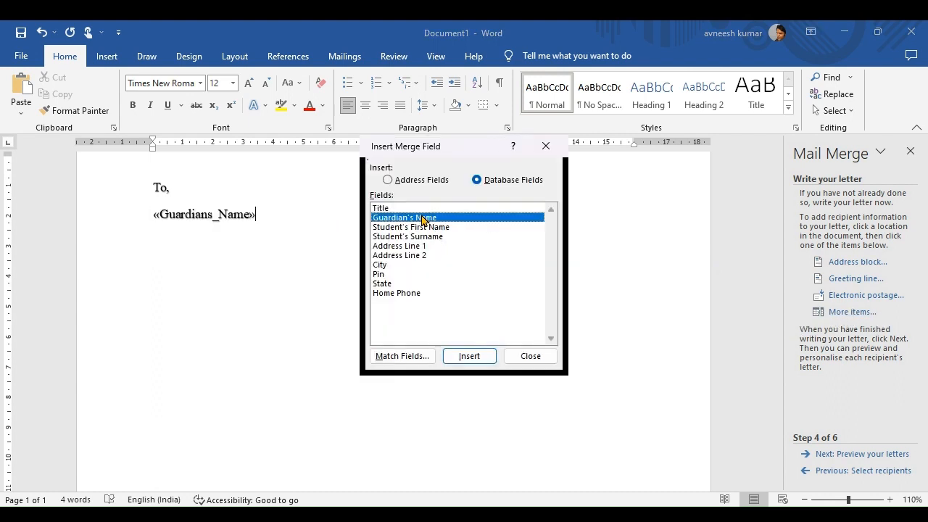
left_click(530, 356)
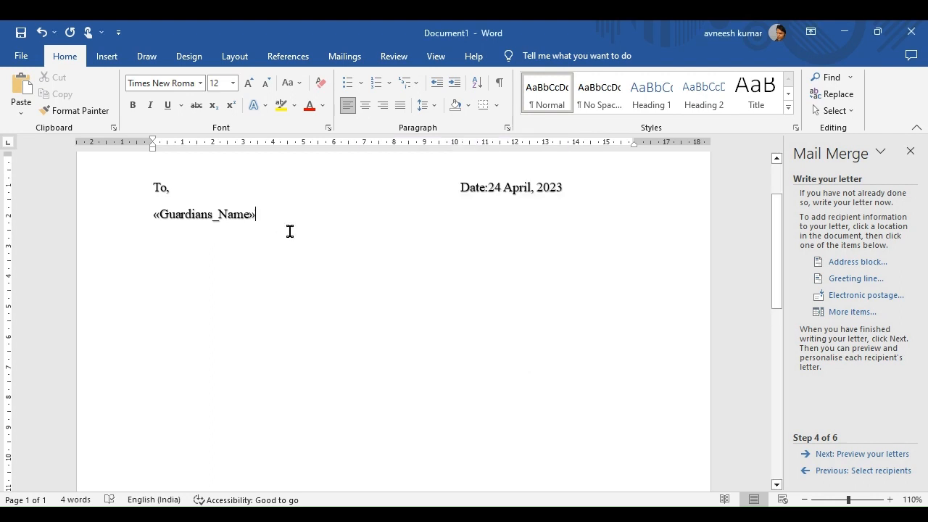
key("Return")
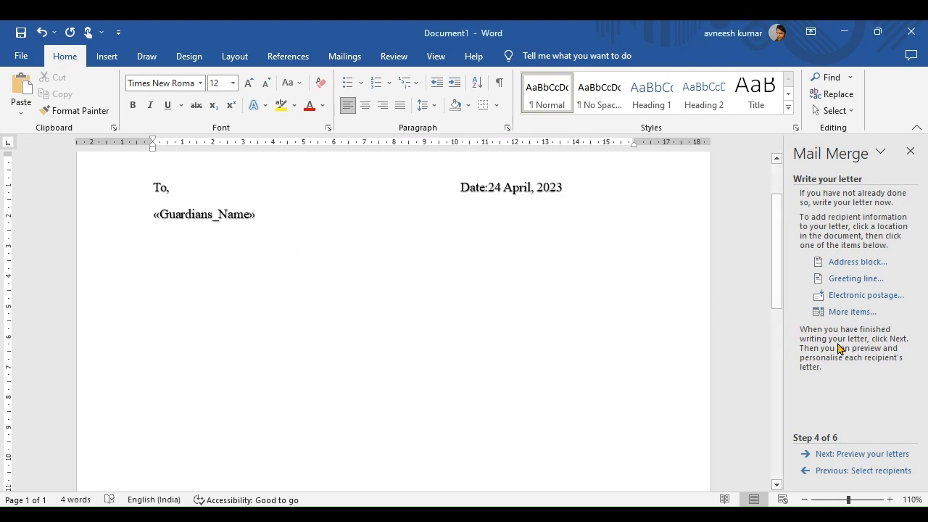
Insert «Address_Line_1», delete the accidental duplicate and start a new line.
left_click(849, 312)
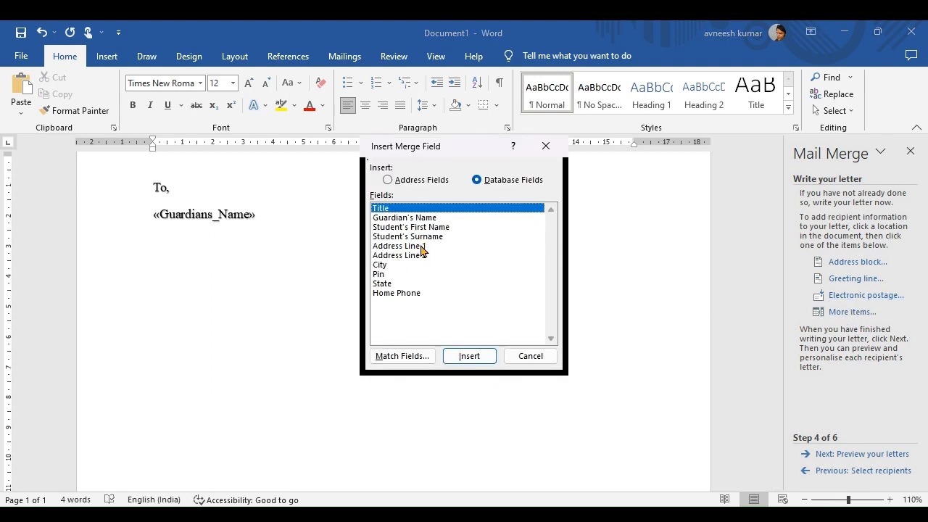
double_click(421, 246)
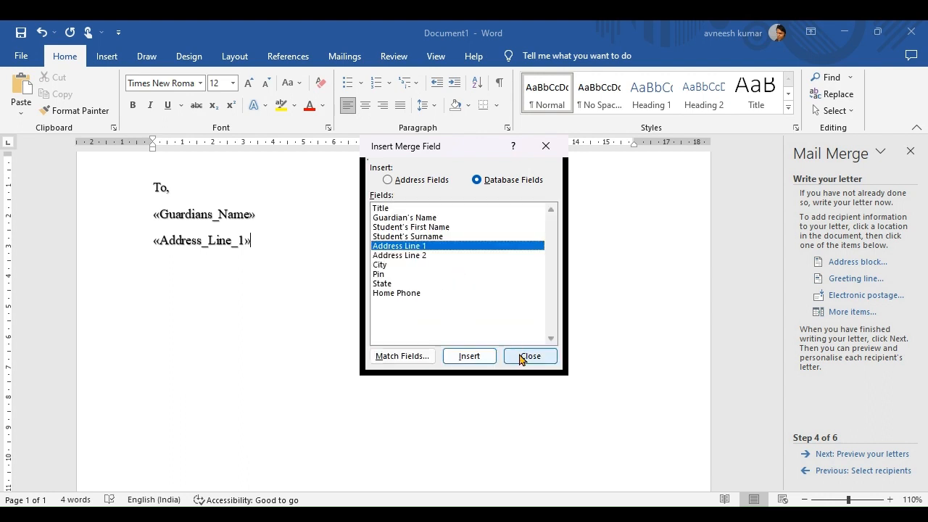
key("Return")
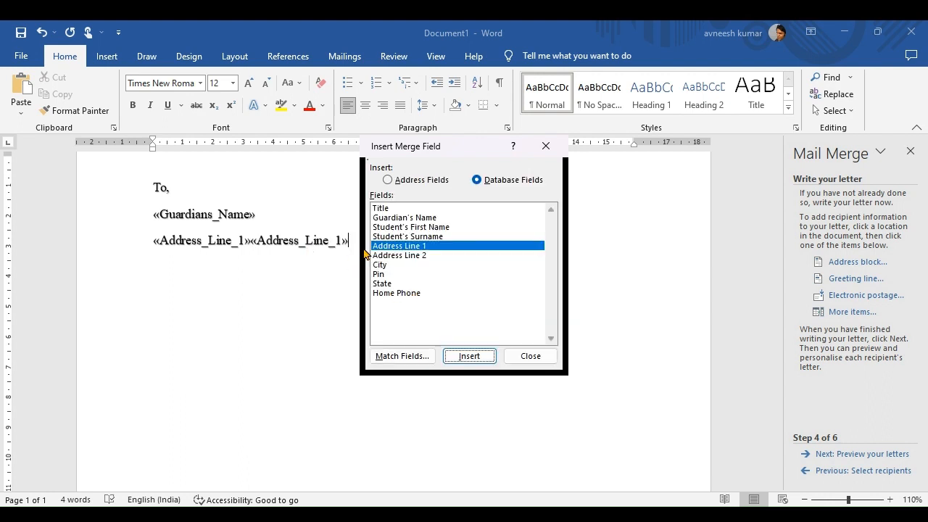
left_click(530, 356)
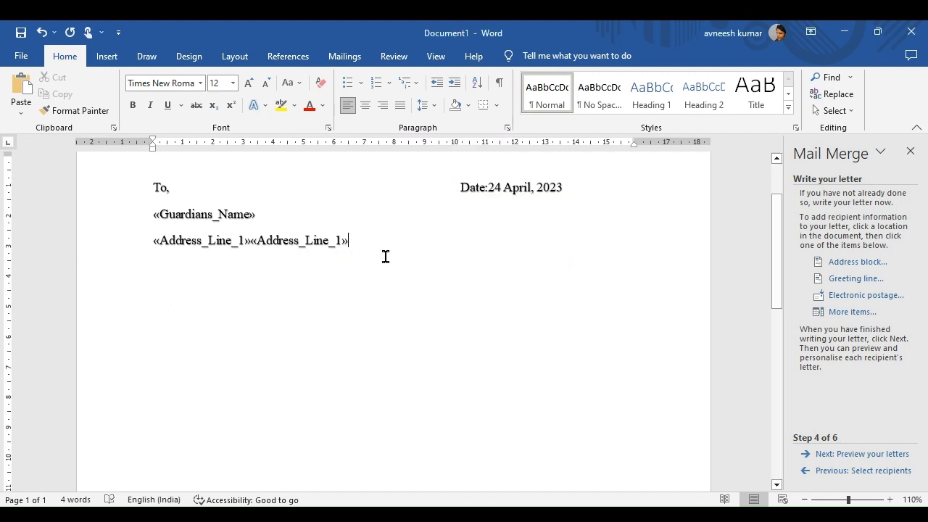
key("BackSpace")
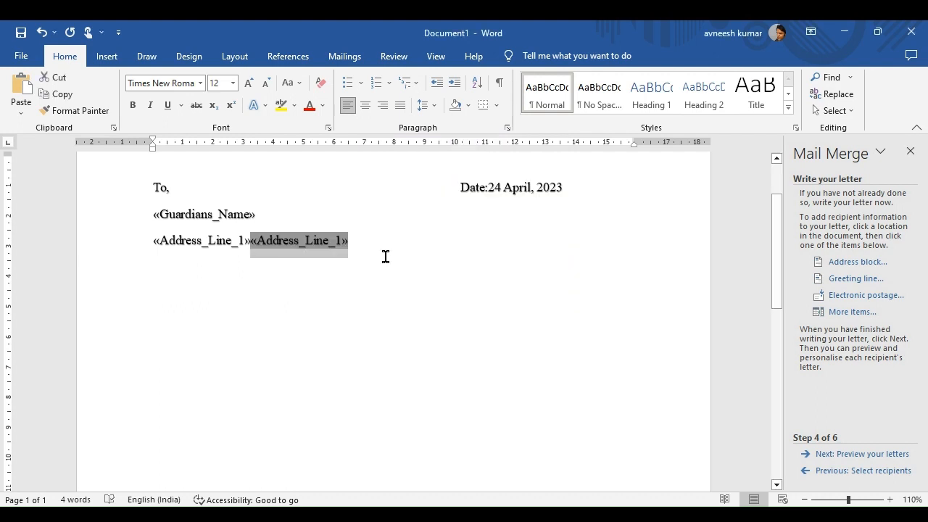
key("BackSpace")
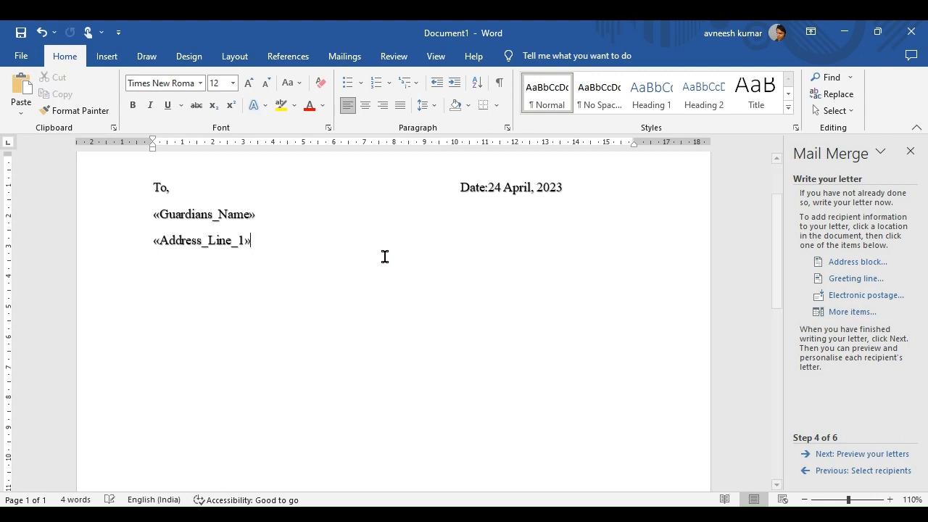
key("Return")
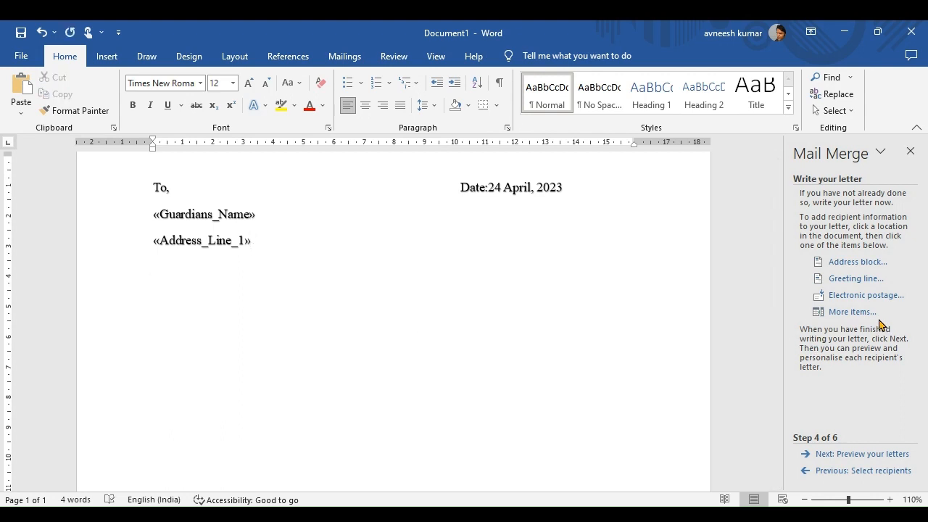
Insert the «Address_Line_2» field on its own line, followed by a new line.
left_click(863, 313)
double_click(395, 257)
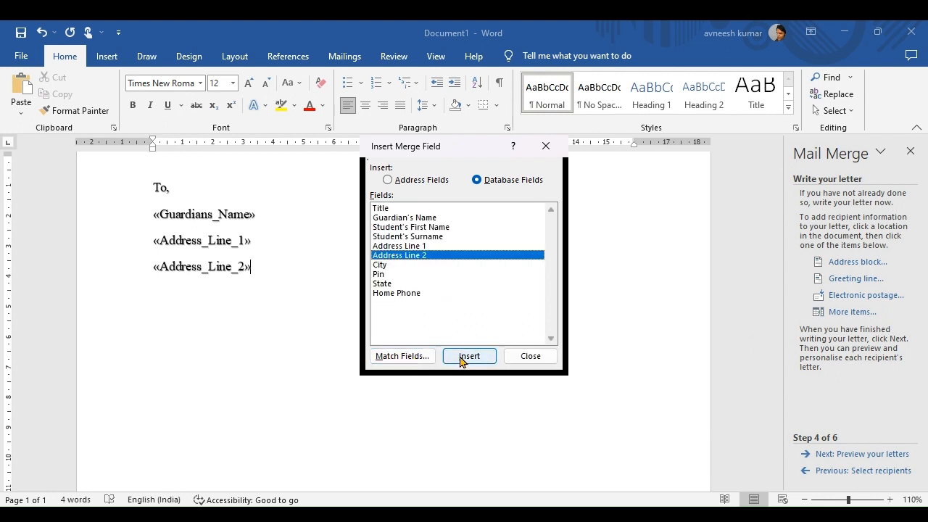
left_click(531, 356)
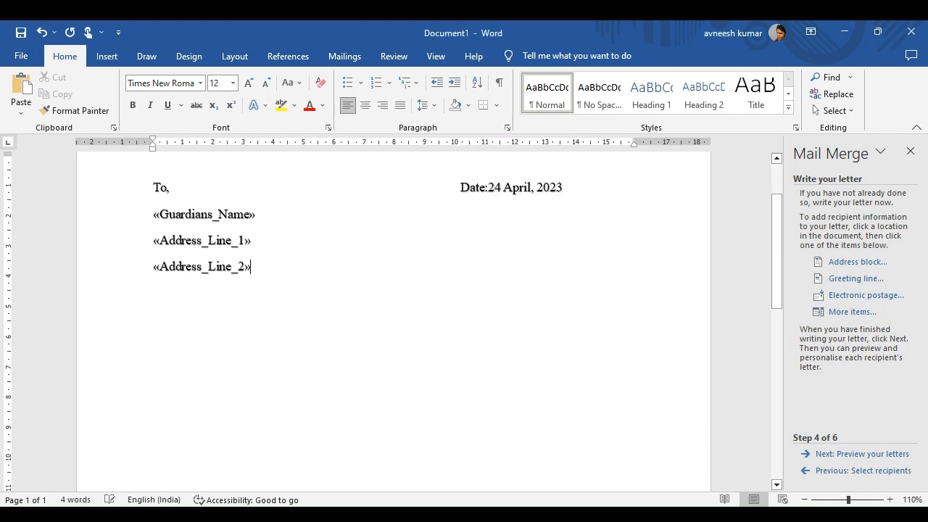
key("Return")
Add a «City»-«Pin» line using the City and Pin merge fields joined by a hyphen.
left_click(853, 312)
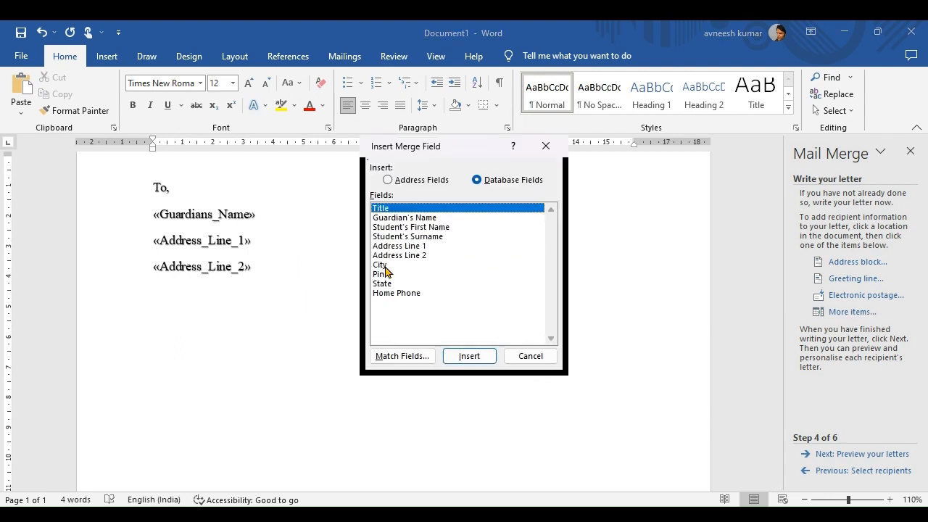
left_click(384, 266)
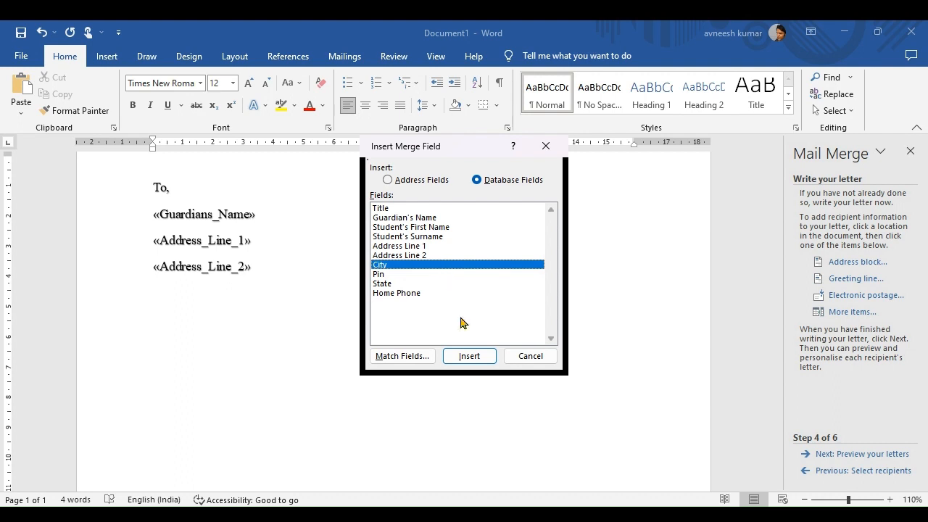
left_click(472, 357)
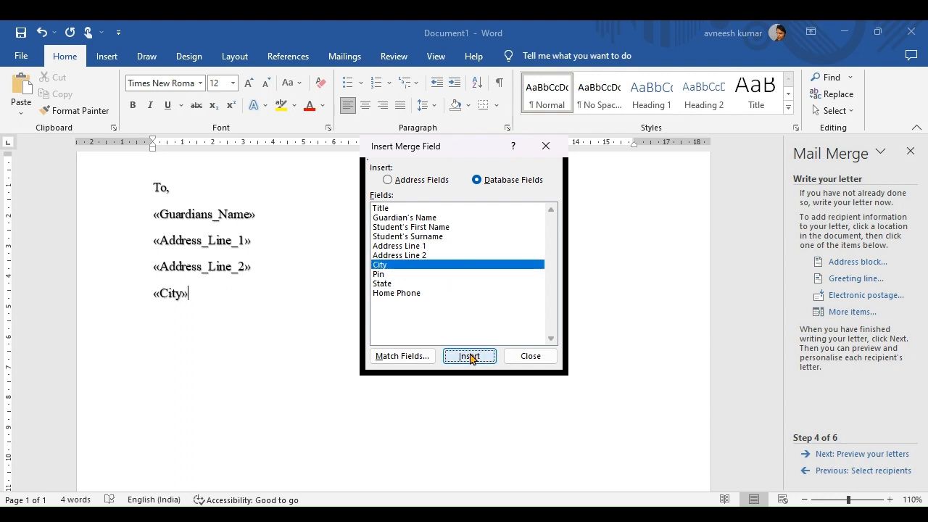
left_click(534, 358)
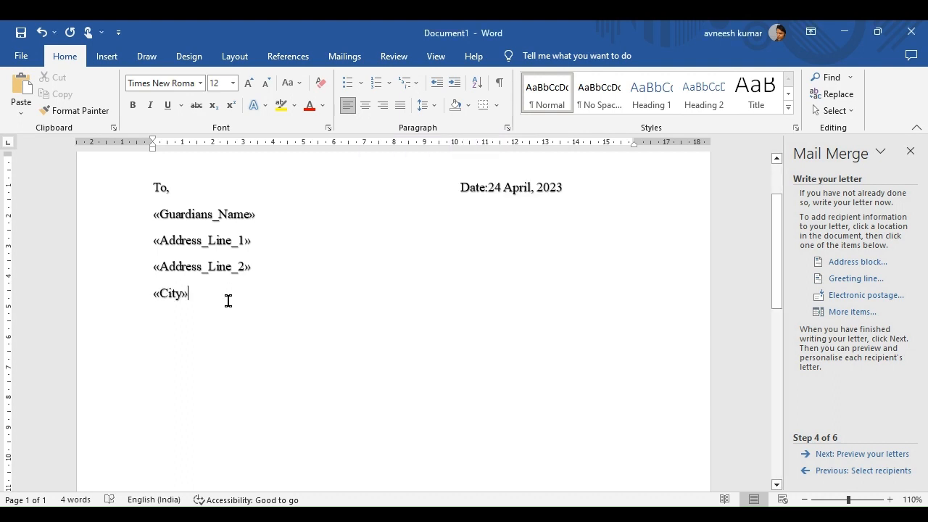
type("-")
left_click(852, 313)
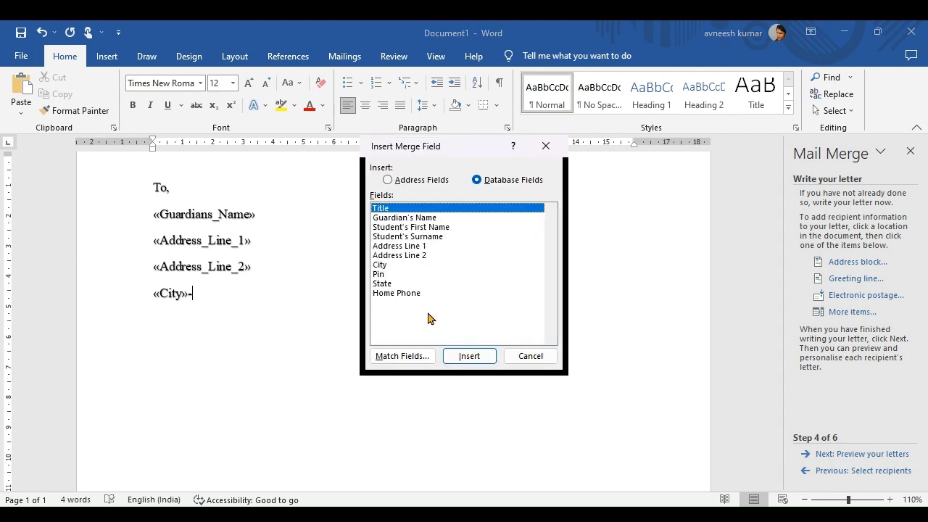
double_click(380, 275)
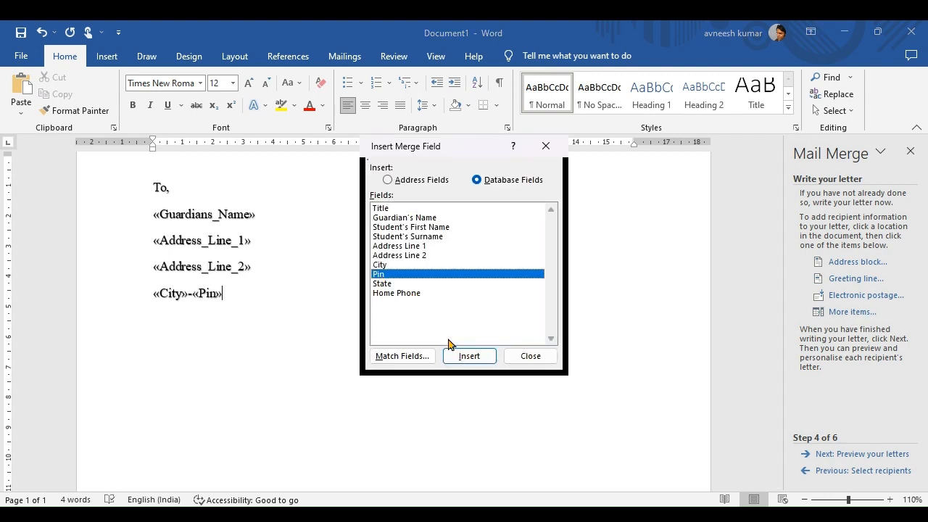
left_click(532, 357)
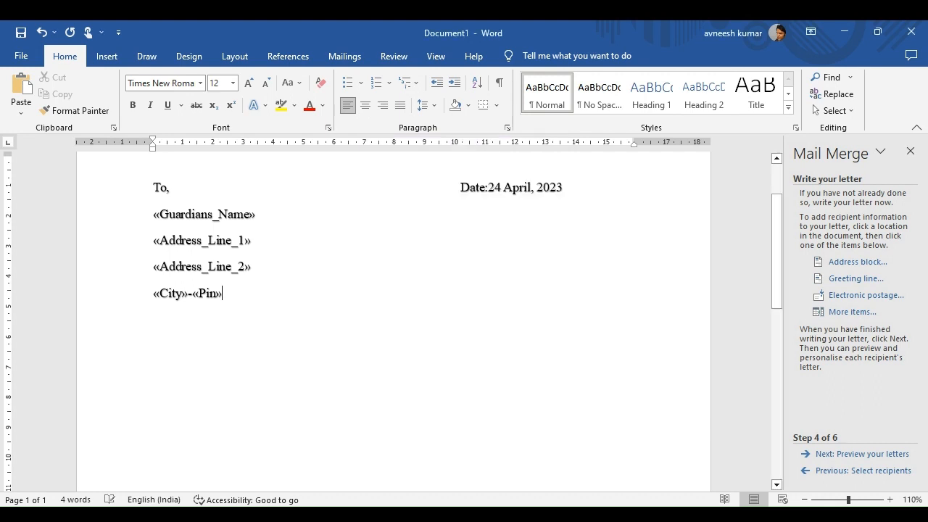
Insert the «State» and «Home_Phone» fields on successive lines below City-Pin.
left_click(841, 313)
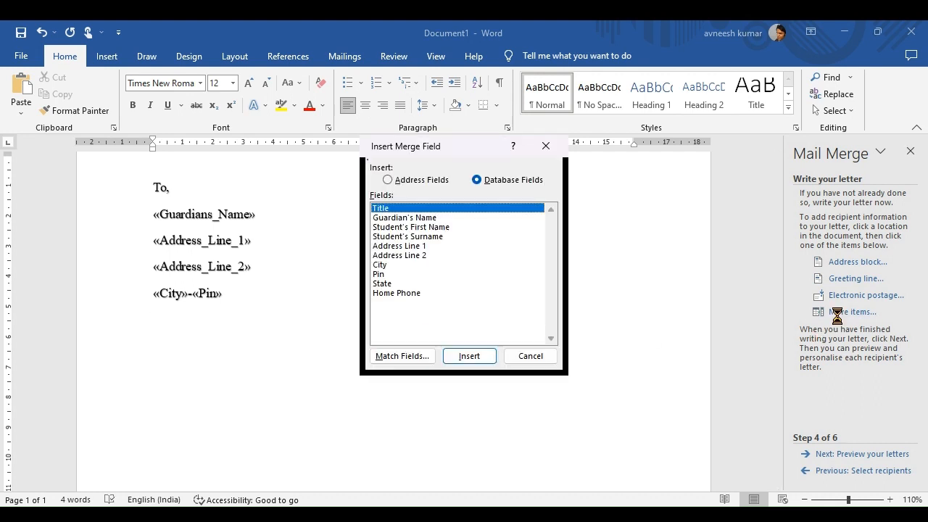
double_click(383, 285)
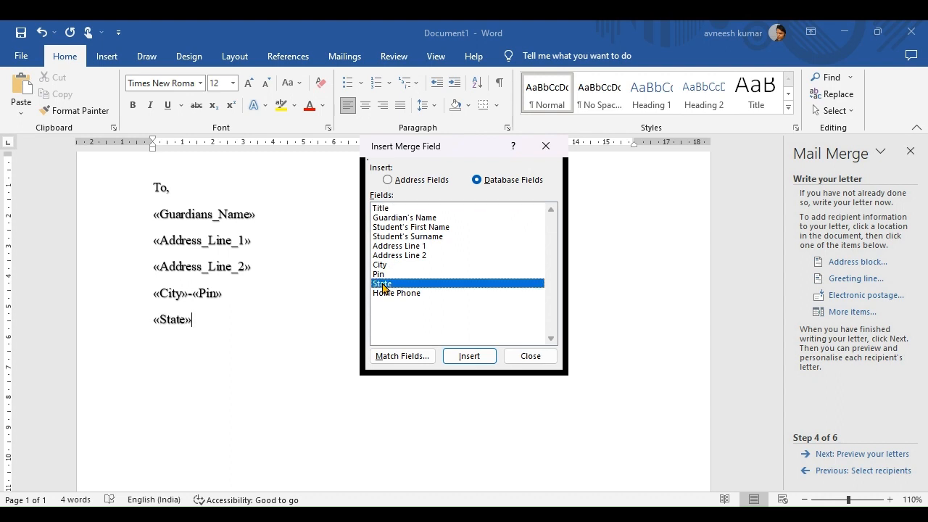
left_click(529, 356)
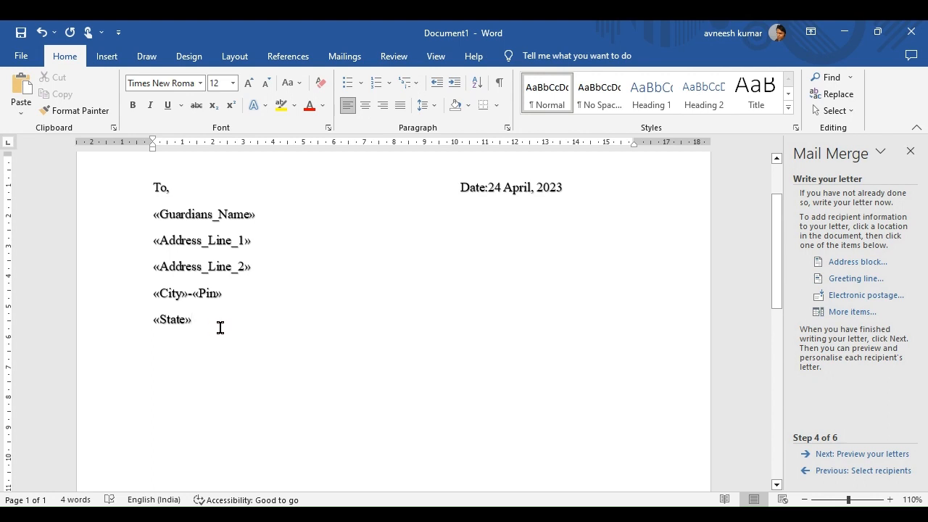
key("Return")
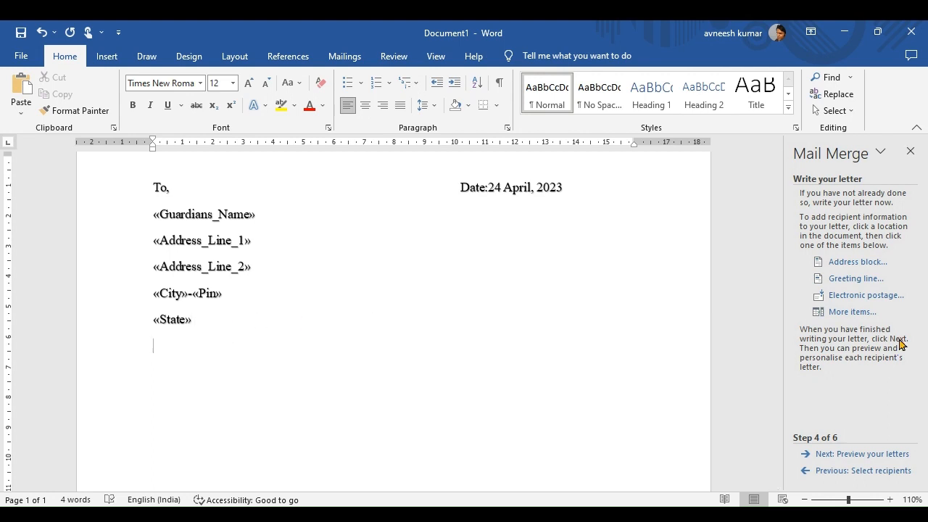
left_click(853, 313)
double_click(408, 294)
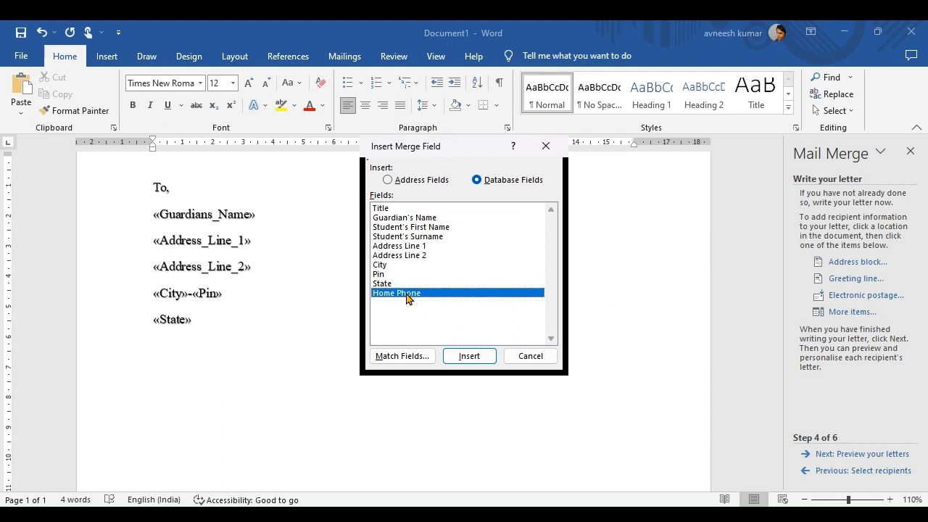
left_click(528, 356)
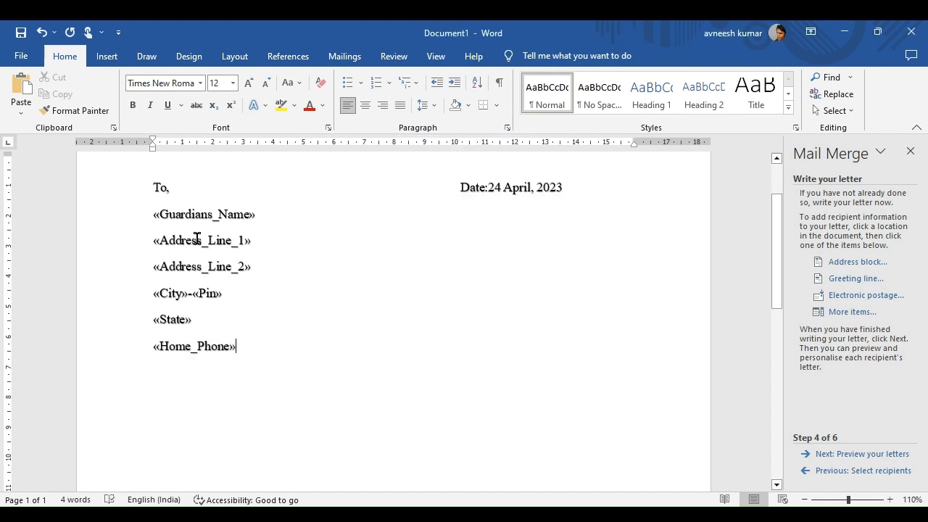
left_click_drag(251, 335, 155, 213)
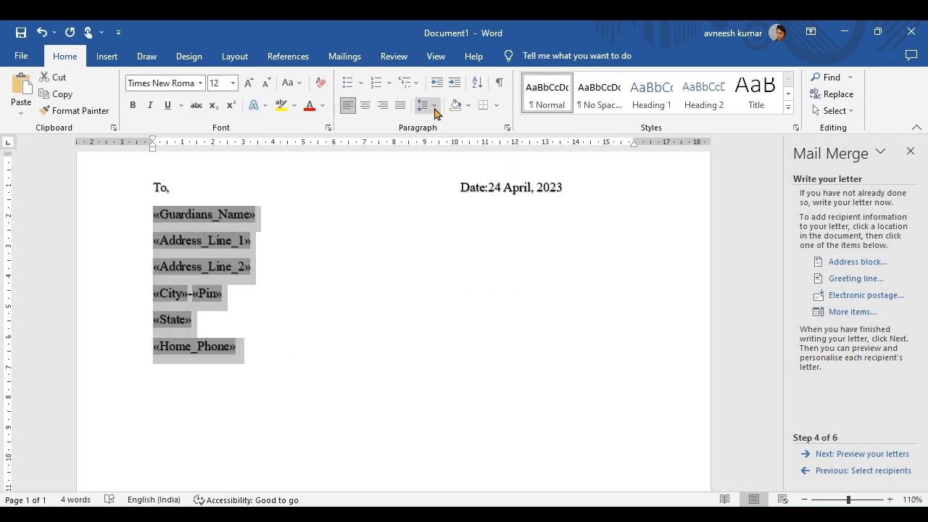
Apply Remove Space After Paragraph to the «Guardians_Name» through «Home_Phone» lines.
left_click(434, 110)
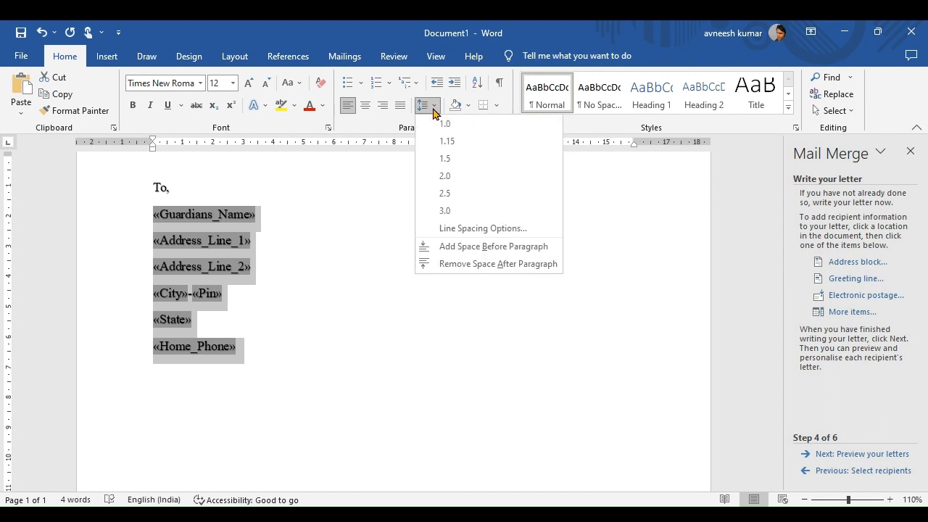
left_click(427, 264)
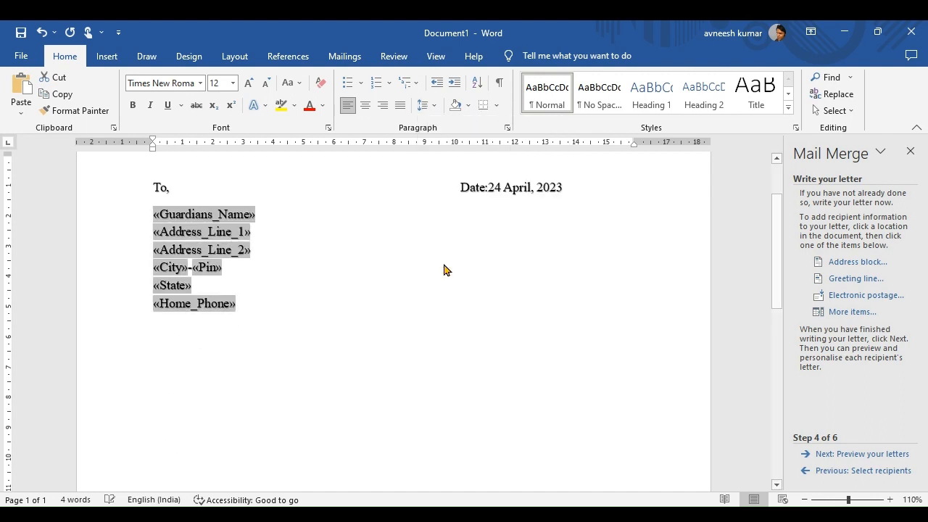
left_click(193, 198)
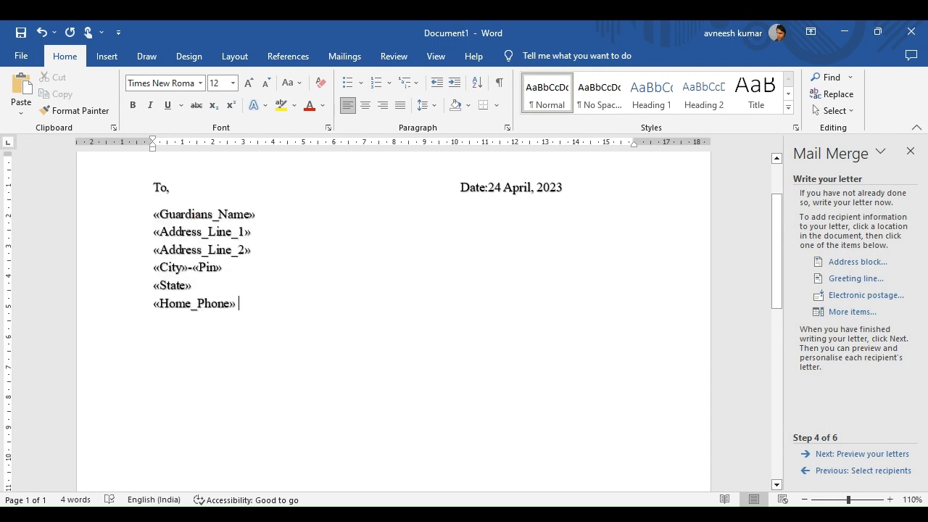
Below a blank line, start 'Subject :' followed by the «Students_First_Name» and «Students_Surname» fields.
key("Return")
key("Return")
type("Subje")
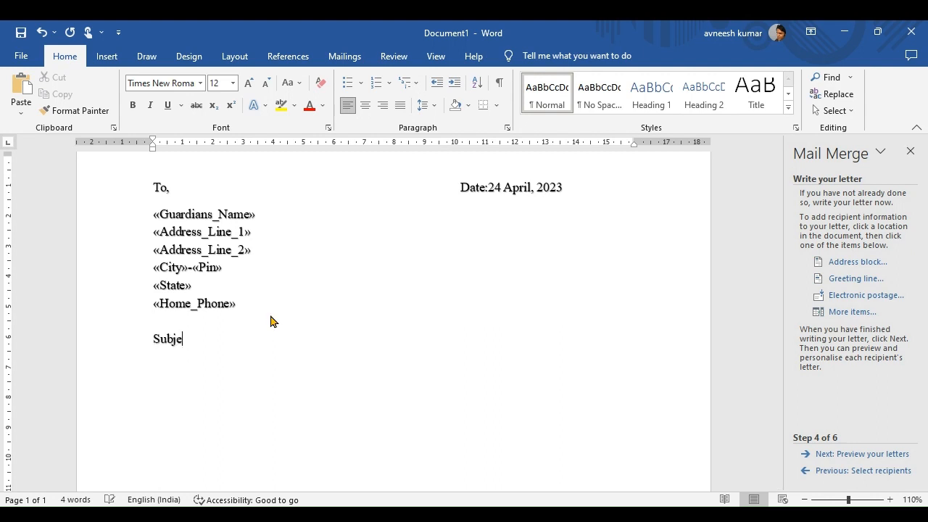
type("ct :")
left_click(848, 312)
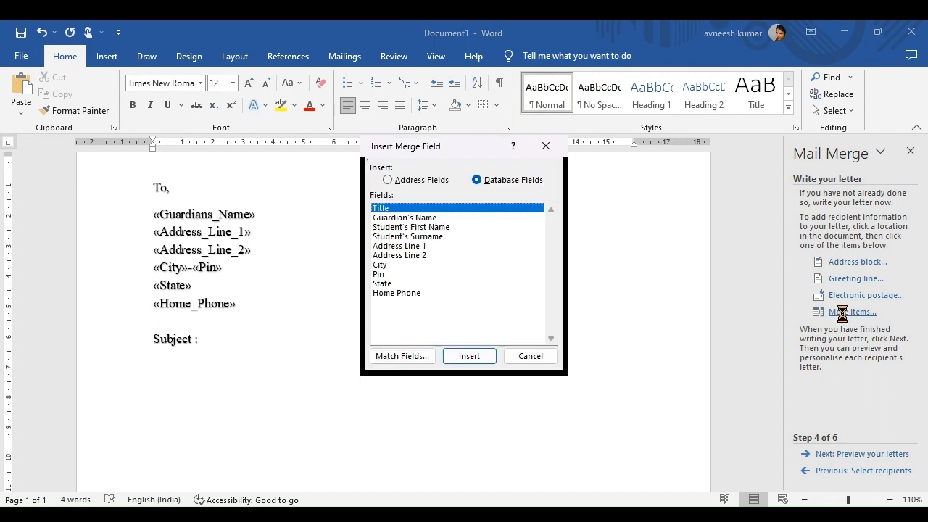
double_click(408, 228)
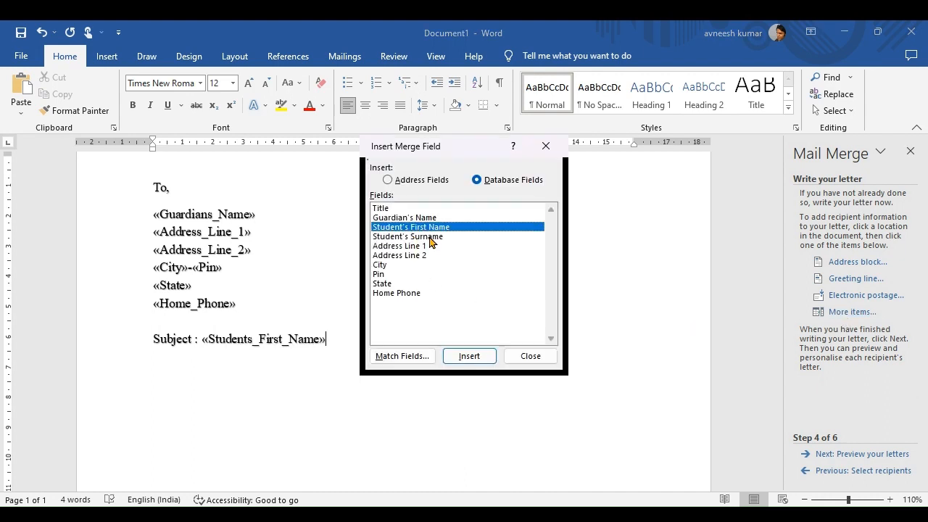
left_click(530, 356)
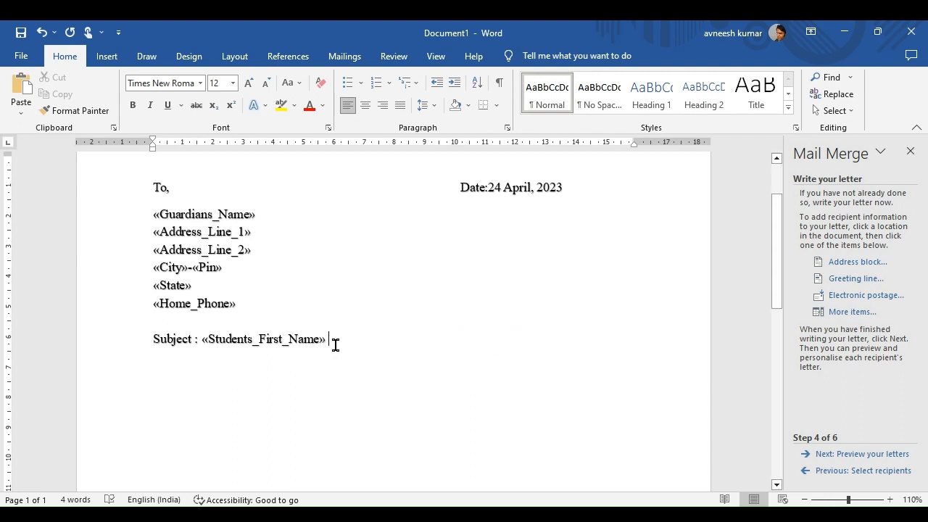
left_click(848, 312)
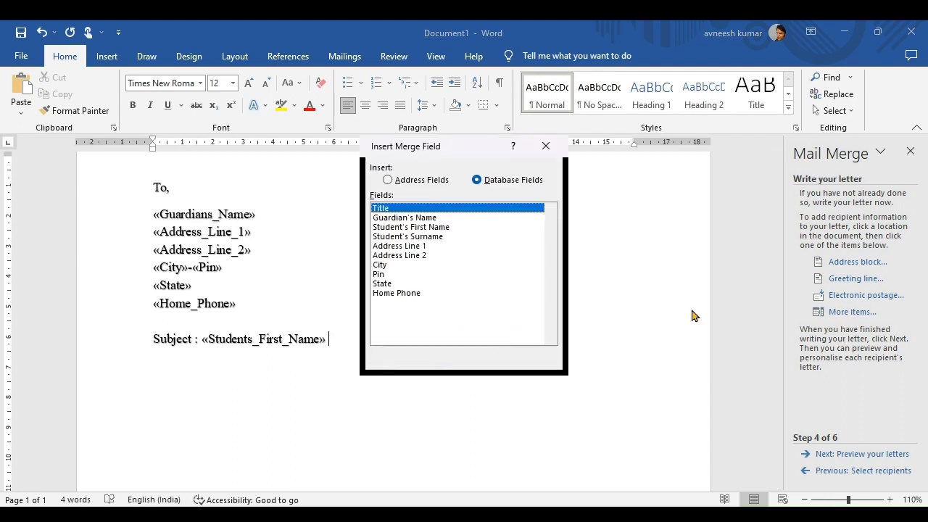
double_click(410, 237)
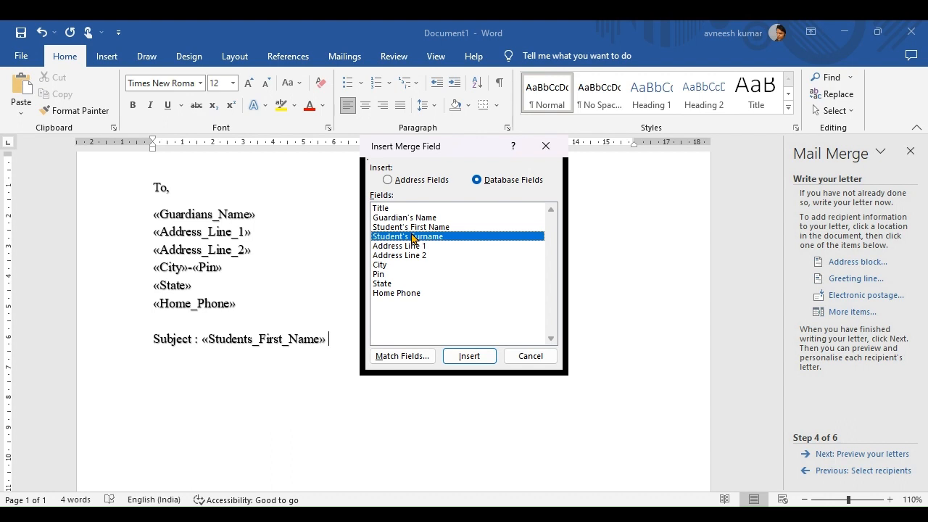
left_click(531, 356)
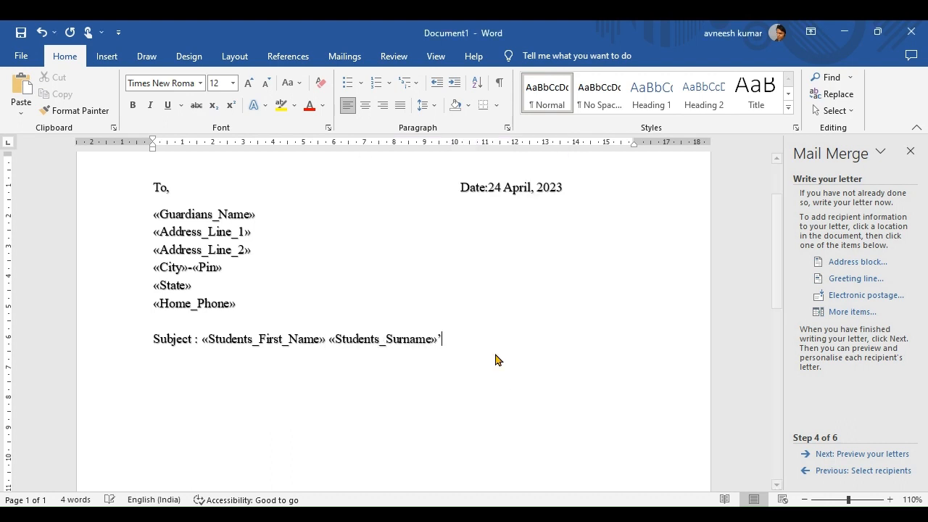
Finish the subject with ''s Attendance Details for the month of March, 2023' and a new line.
type("'s")
type("Atte")
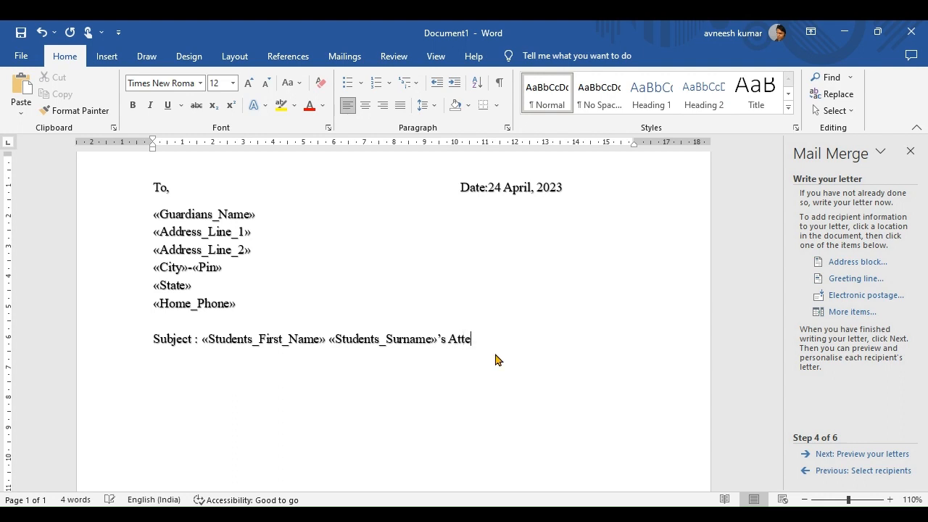
type("ndance Details for the")
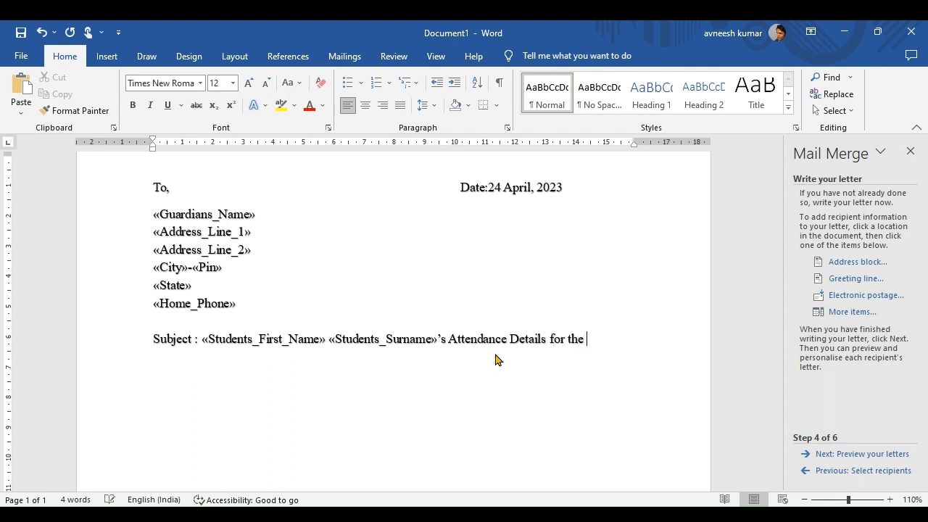
type(" month of Mar")
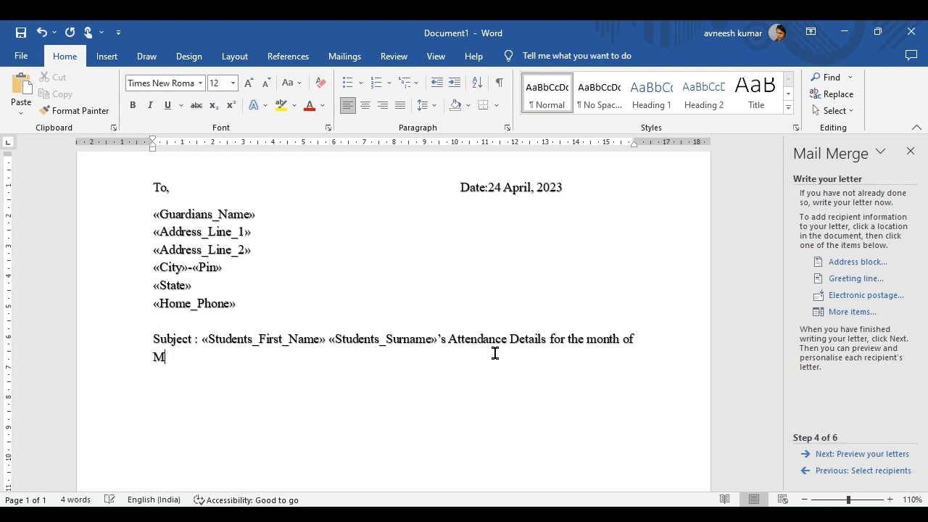
type("ch, 2023")
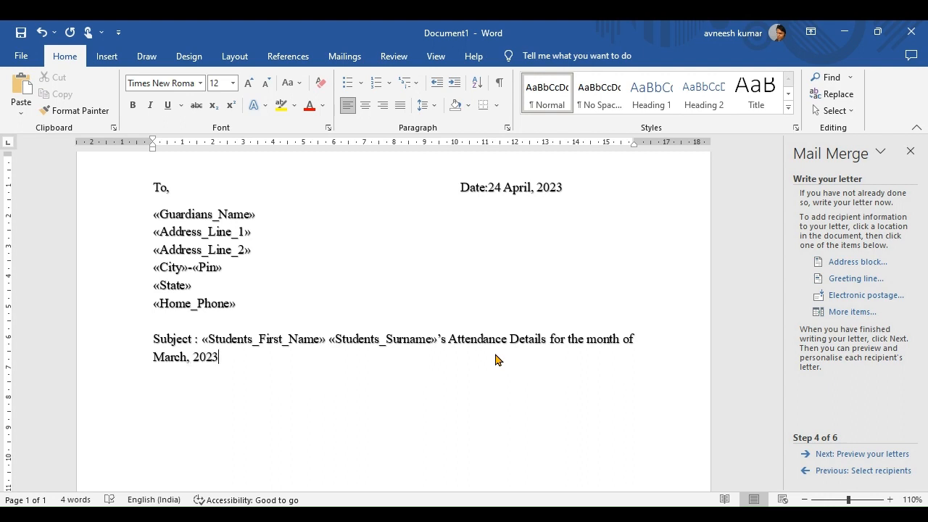
key("Return")
Type 'Dear Parents/Guardian,' and below it 'Attendance details for the month of March, 2023 of your ward'.
type("Dear Pa")
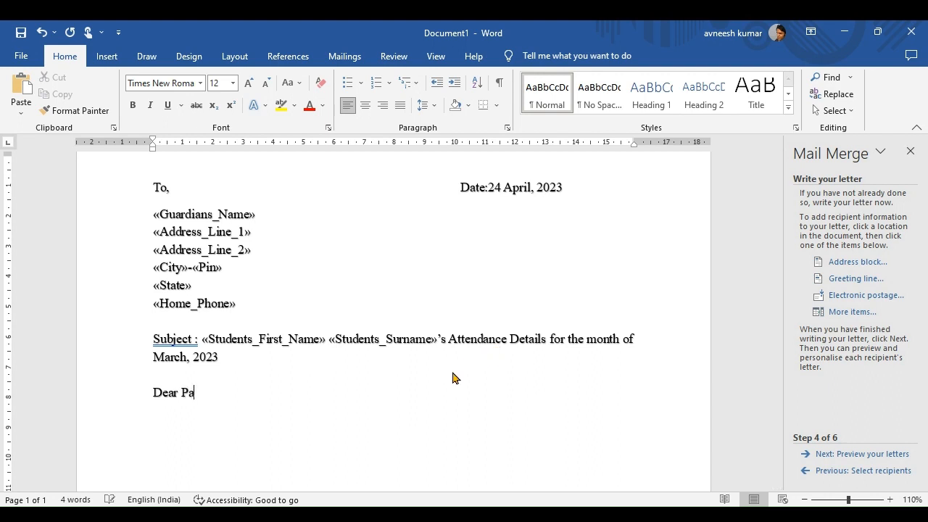
type("rents/Guardian")
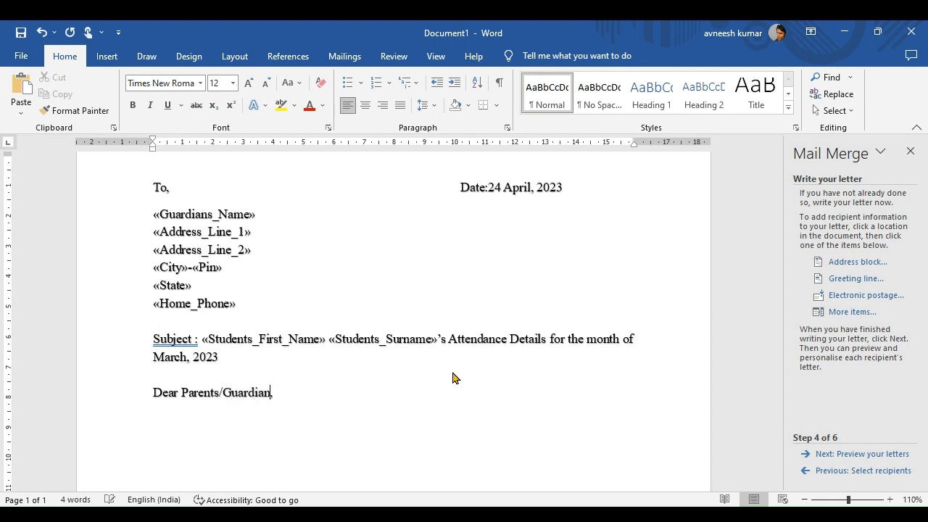
type(",")
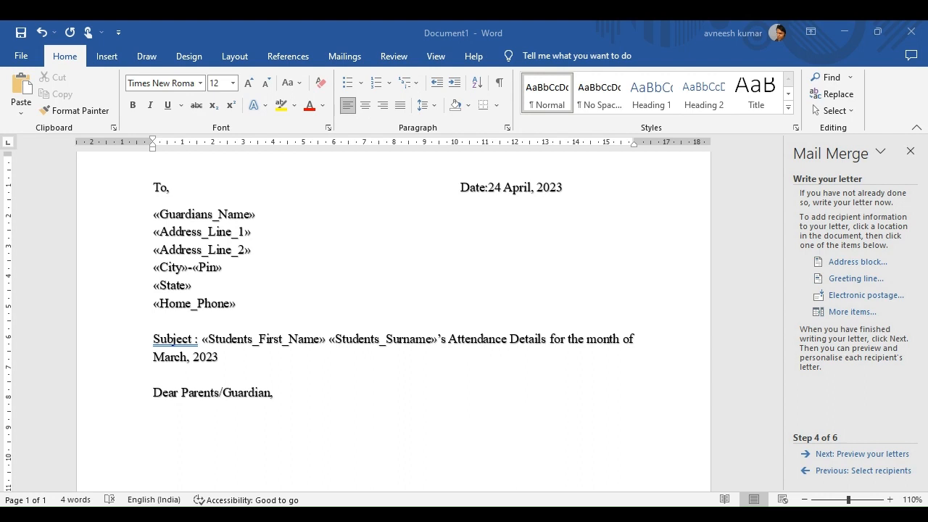
left_click(176, 427)
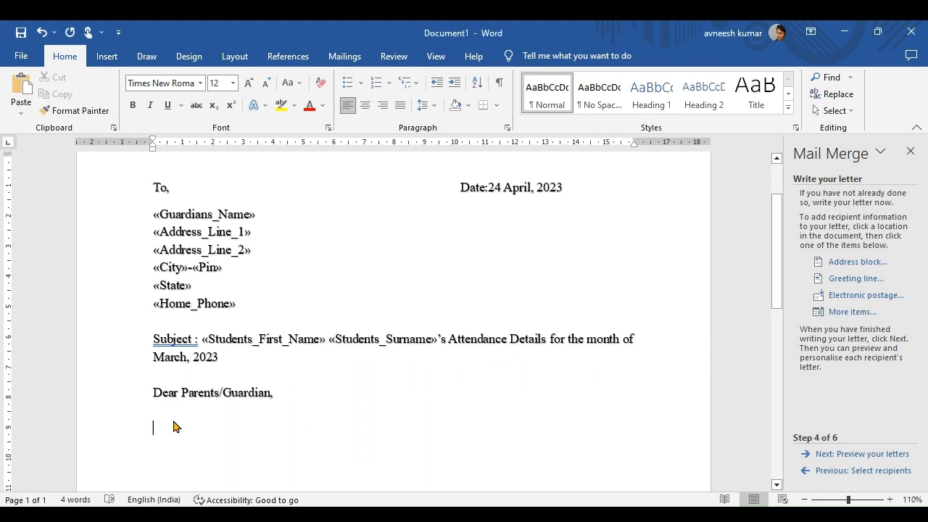
type("Attendance details for the month of March,")
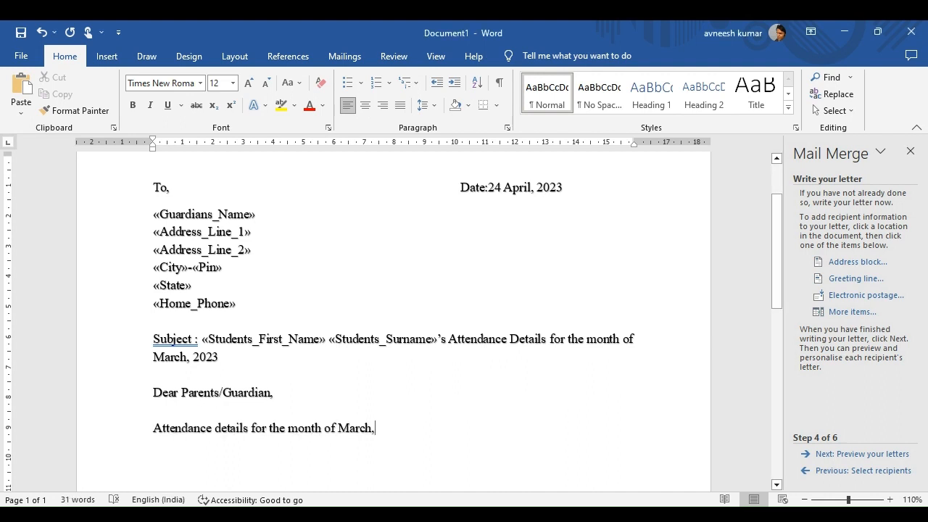
type(" 2023 ")
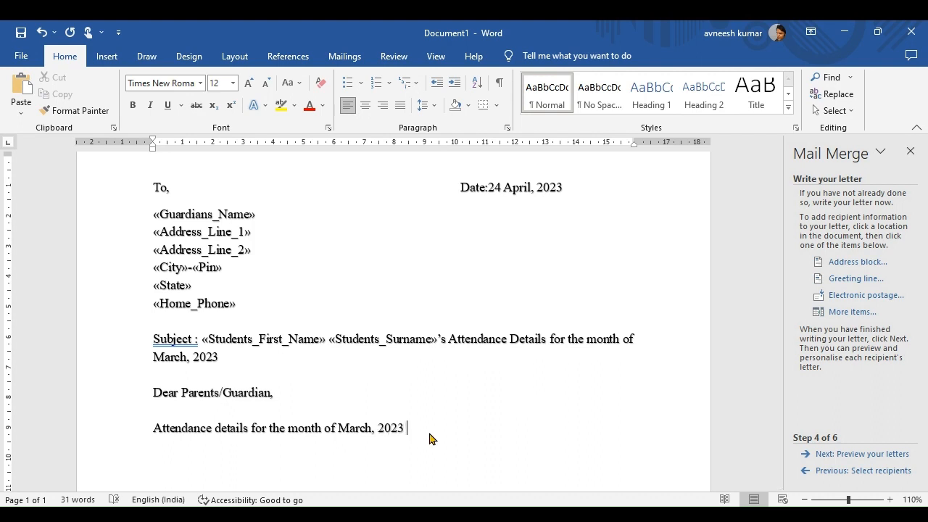
type("of your ward")
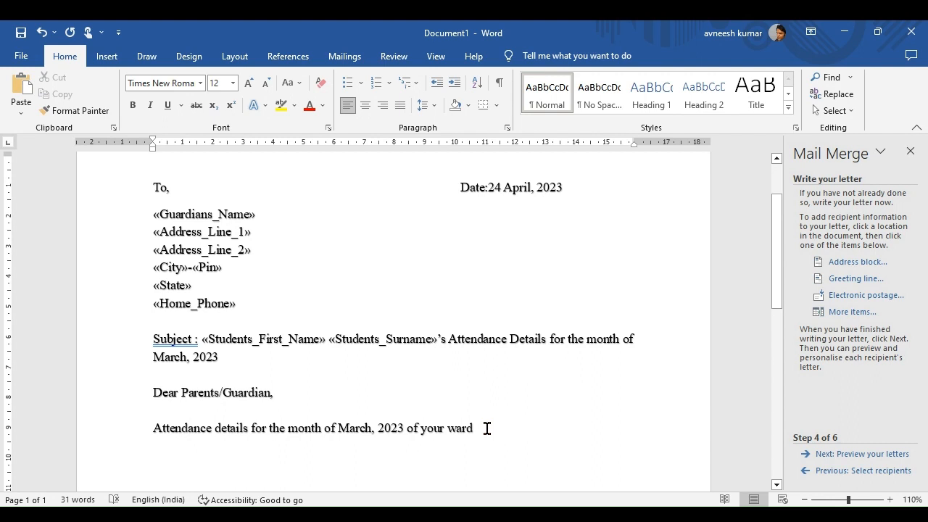
Insert «Students_First_Name» after 'of your ward', type 'are as follows:' and add an empty line below.
left_click(843, 313)
left_click(428, 228)
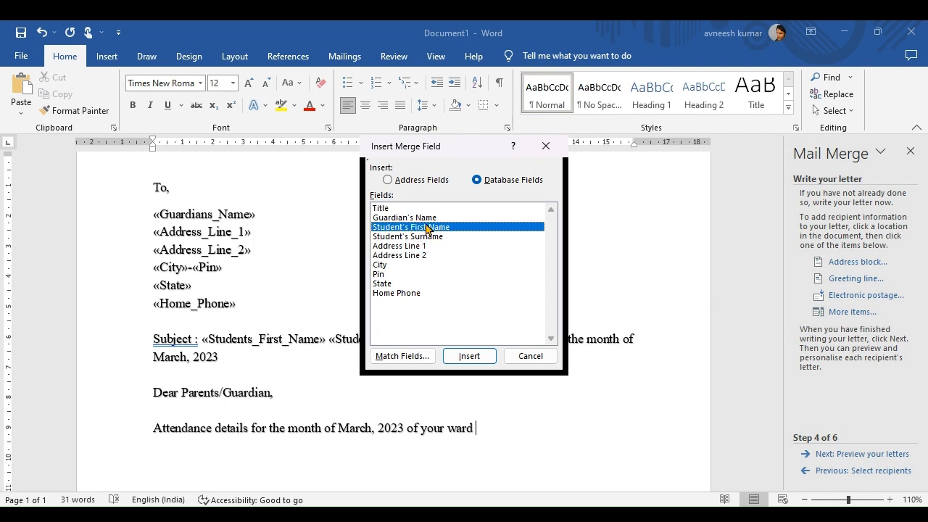
left_click(478, 358)
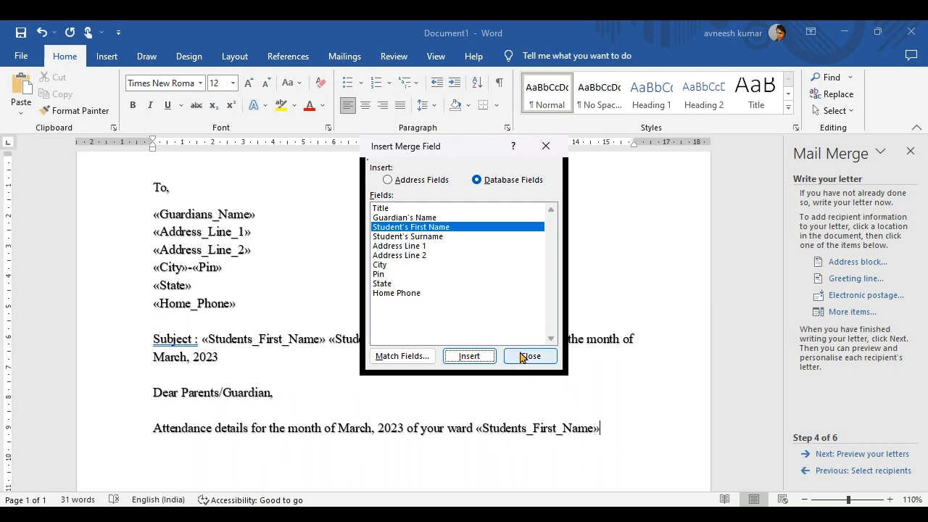
left_click(523, 356)
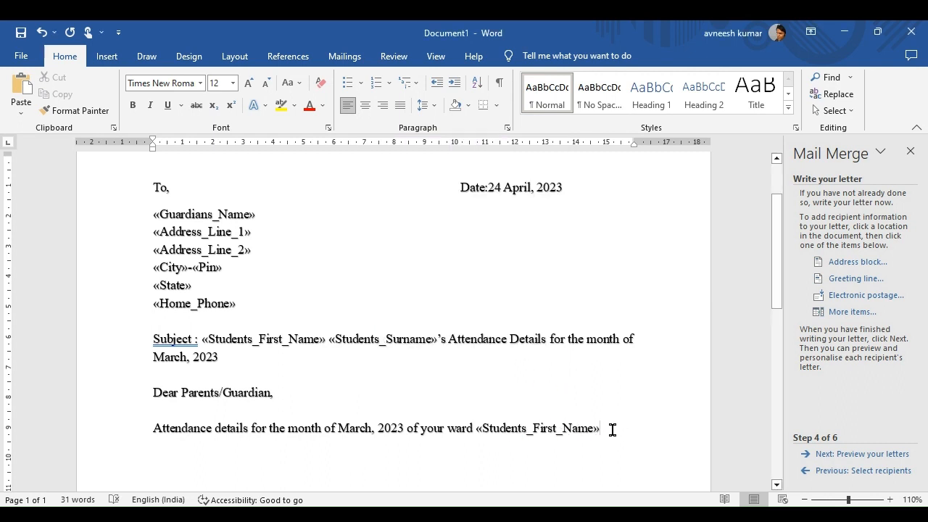
type("are ")
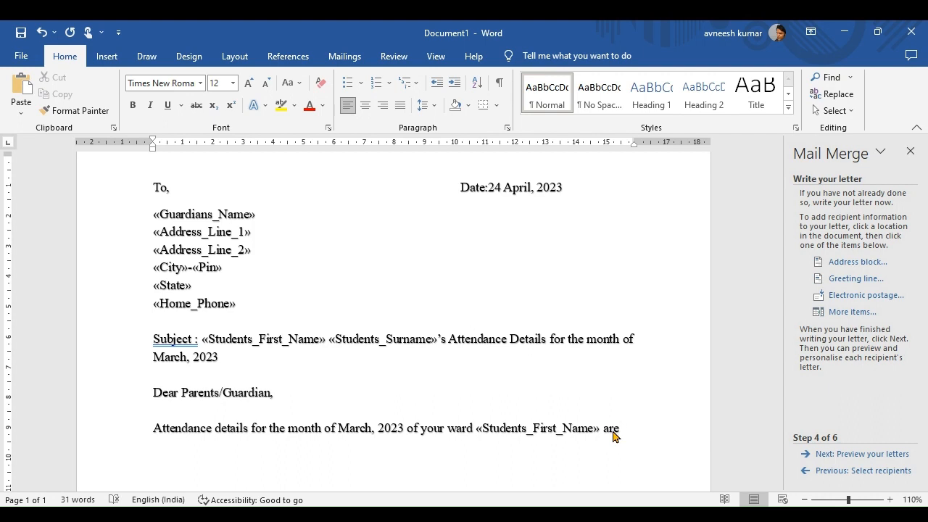
type("as follows:")
key("Return")
key("Return")
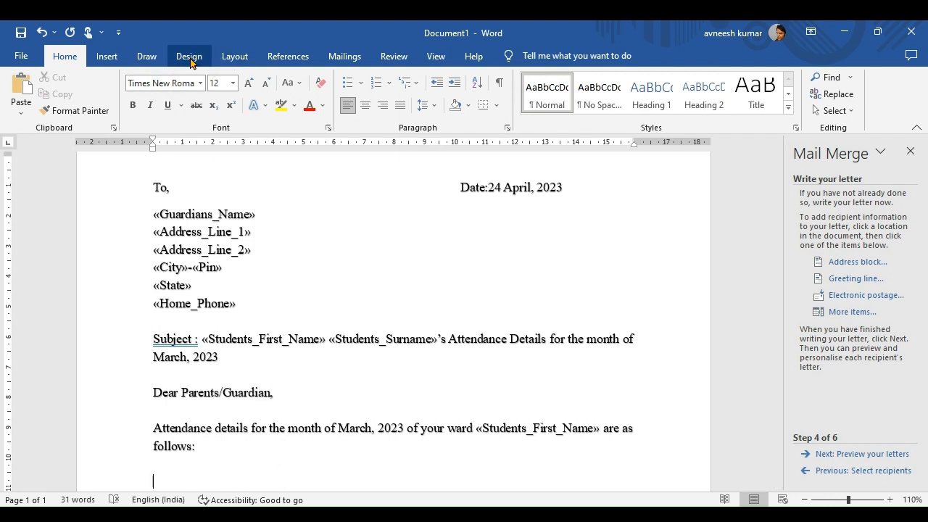
Insert a 4-column, 6-row table below the paragraph.
left_click(107, 57)
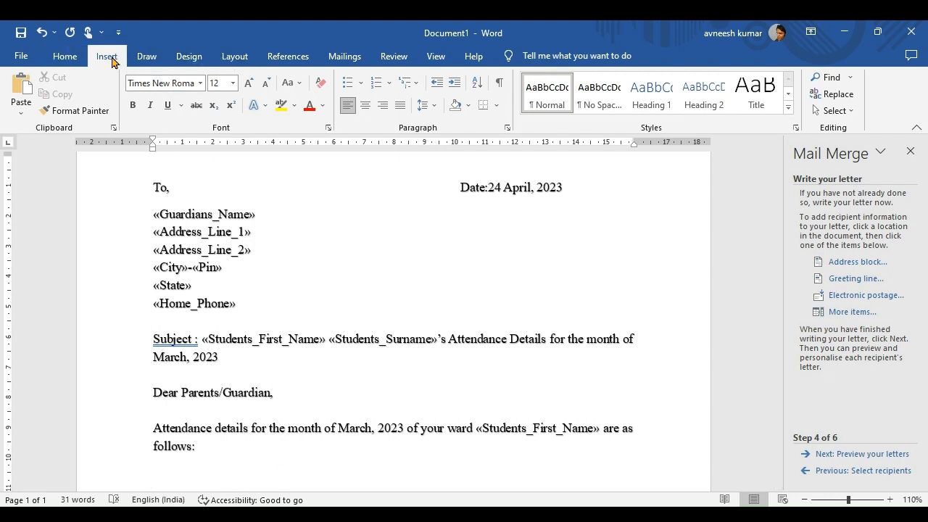
left_click(104, 94)
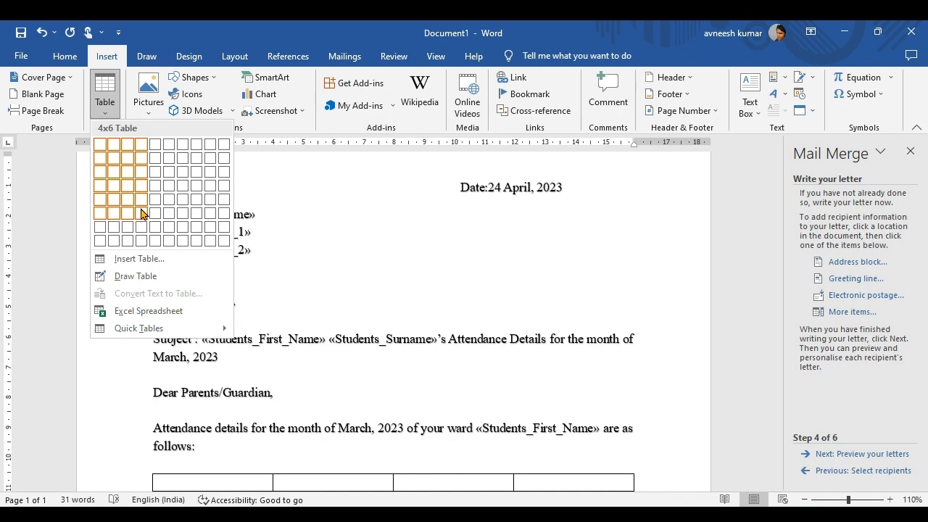
left_click(142, 212)
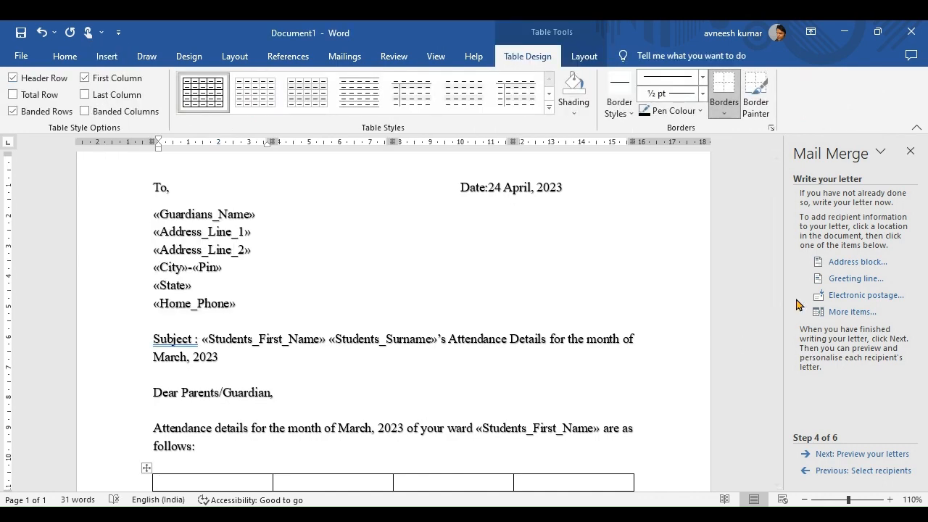
left_click_drag(773, 267, 777, 321)
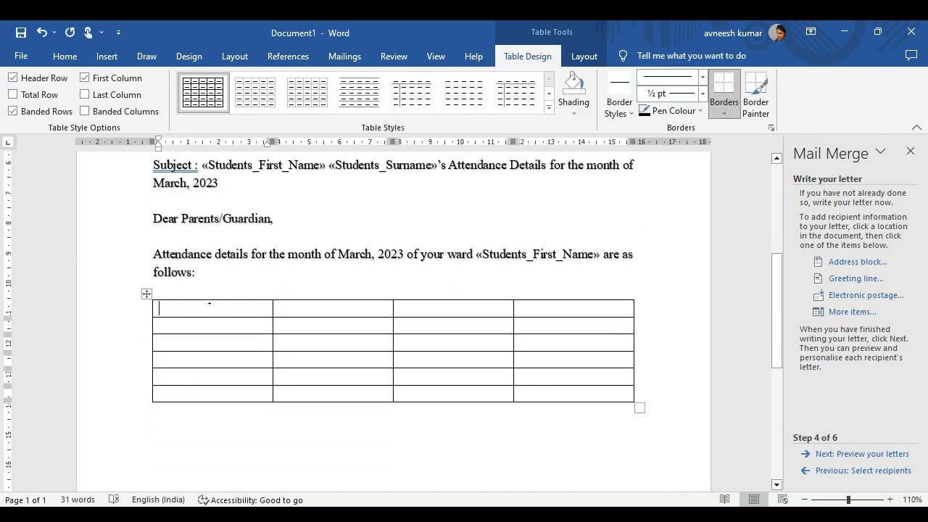
Fill the first column with S.No., then 1, 2, 3 and 4 down the rows.
type("S.No.")
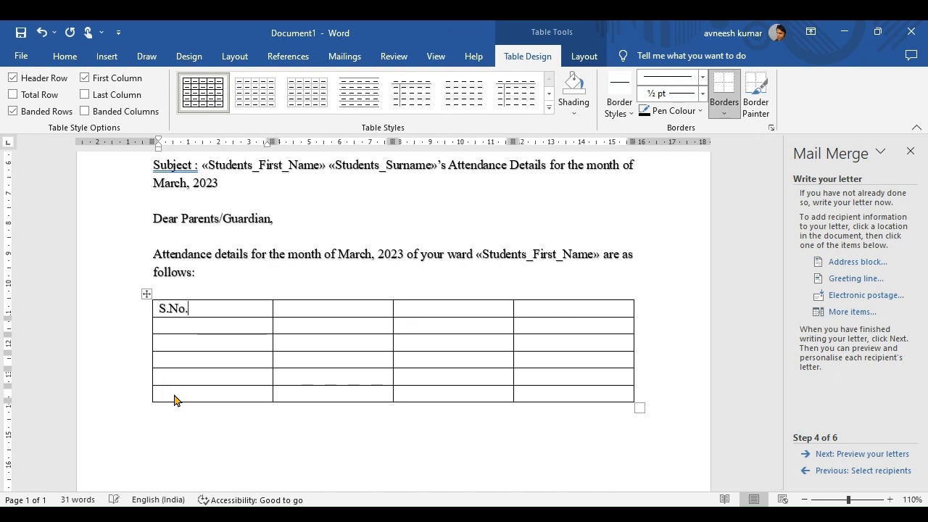
left_click(282, 309)
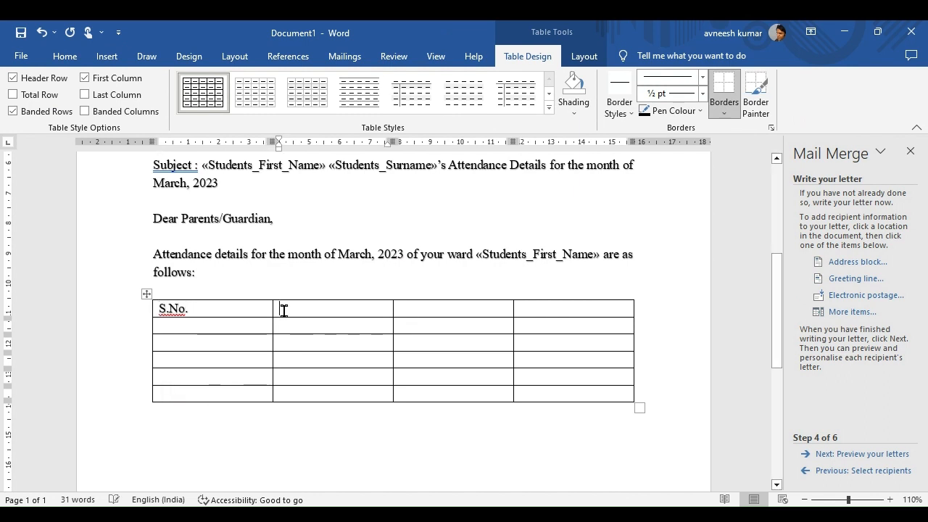
left_click(227, 327)
type("1")
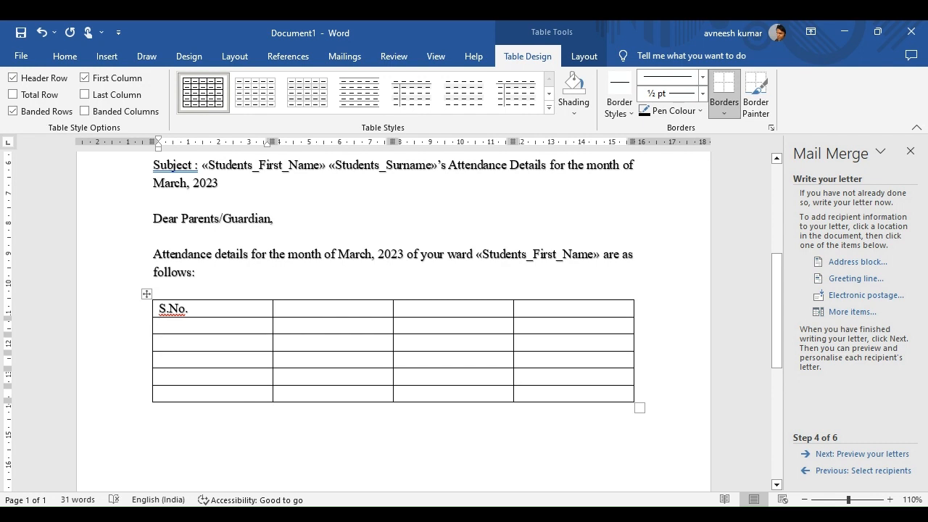
key("Down")
type("2")
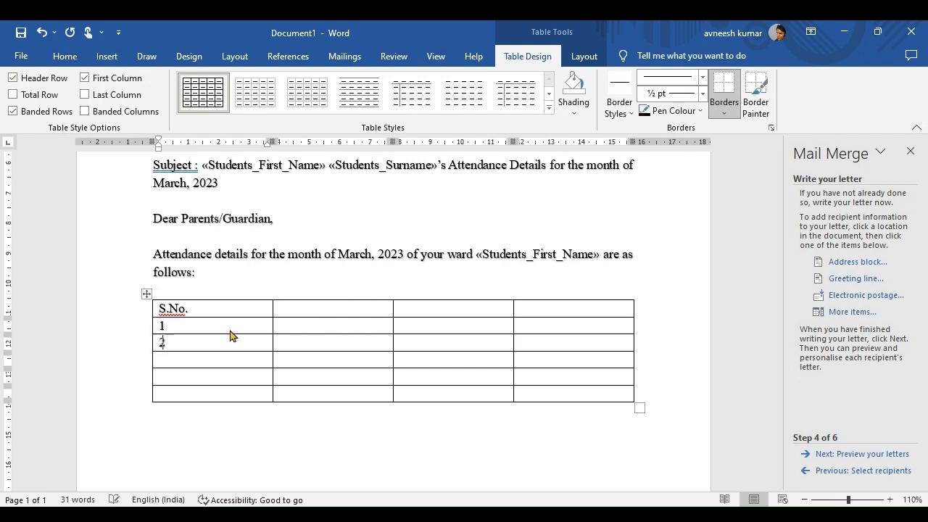
key("Down")
type("3")
key("Down")
type("4")
key("Down")
Delete the empty last row of the table.
right_click(201, 386)
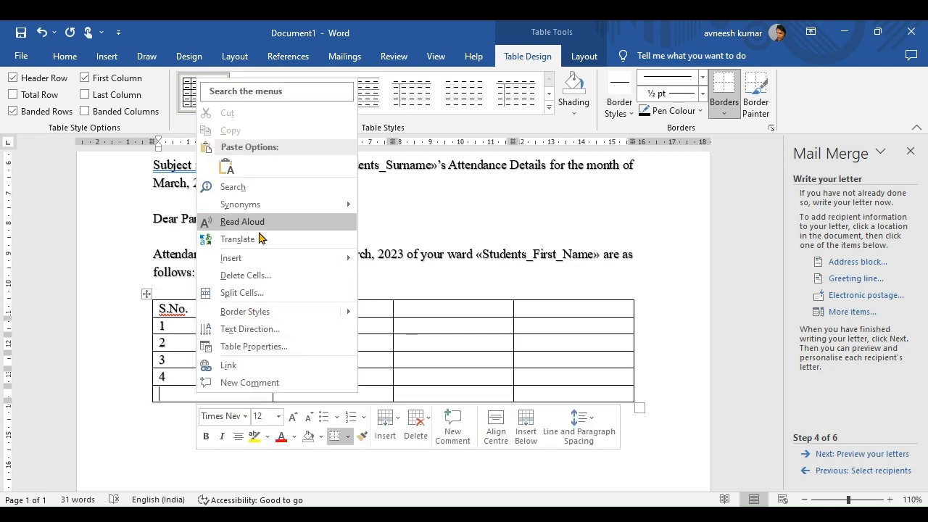
left_click(246, 275)
left_click(453, 260)
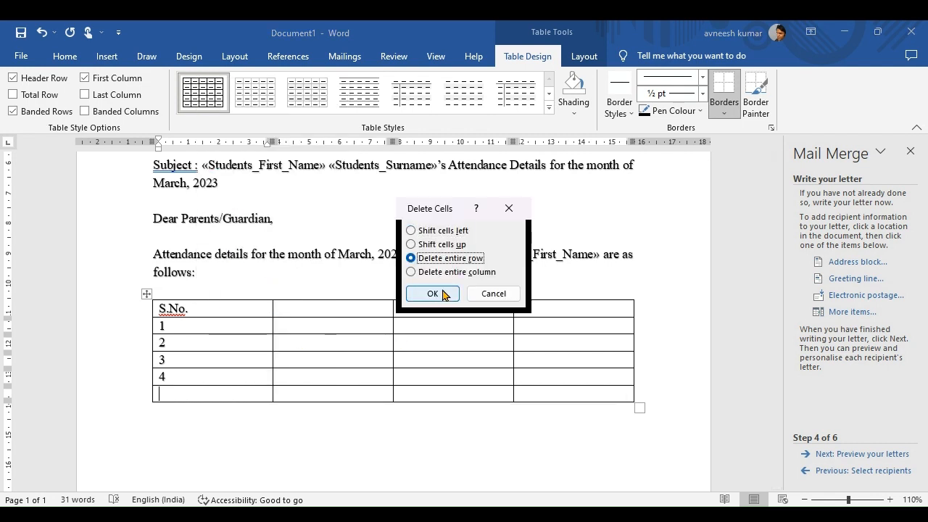
left_click(444, 293)
Narrow the S.No. column and enter headers Course Code, Course Title and 'Attendance (%) in March, 2023'.
left_click(259, 317)
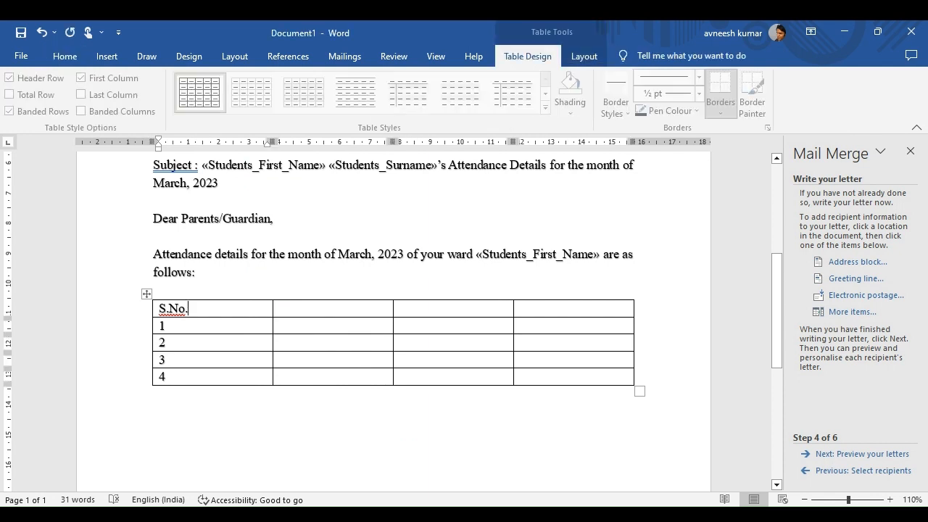
left_click_drag(269, 140, 194, 140)
key("Tab")
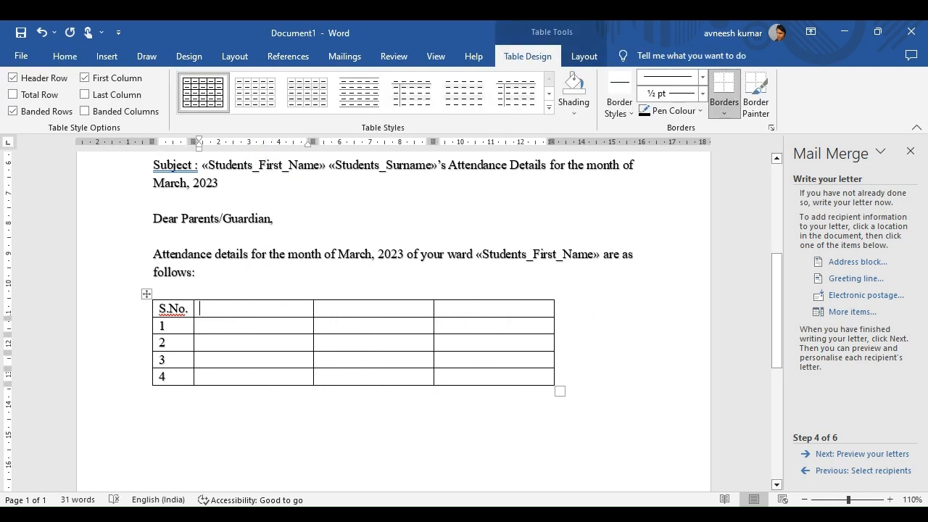
type("Co")
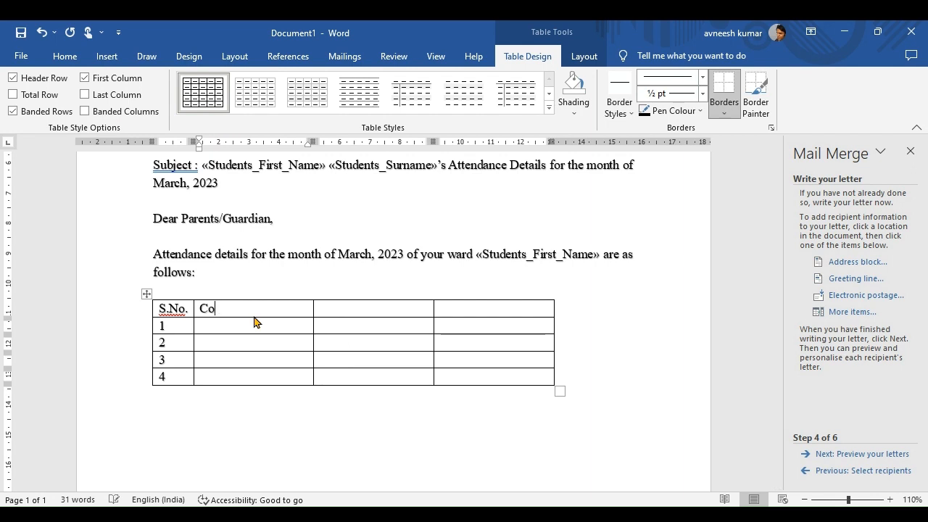
type("urse Code")
key("Tab")
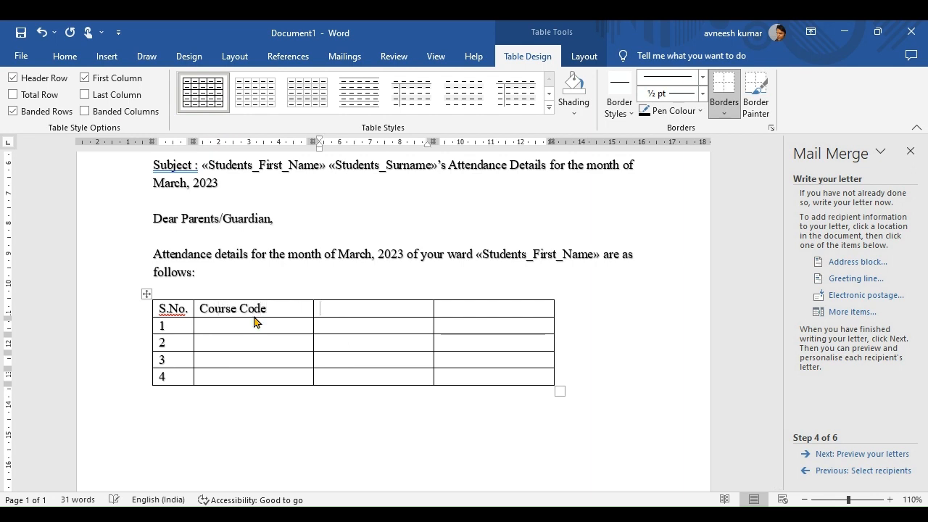
type("Course Titlew")
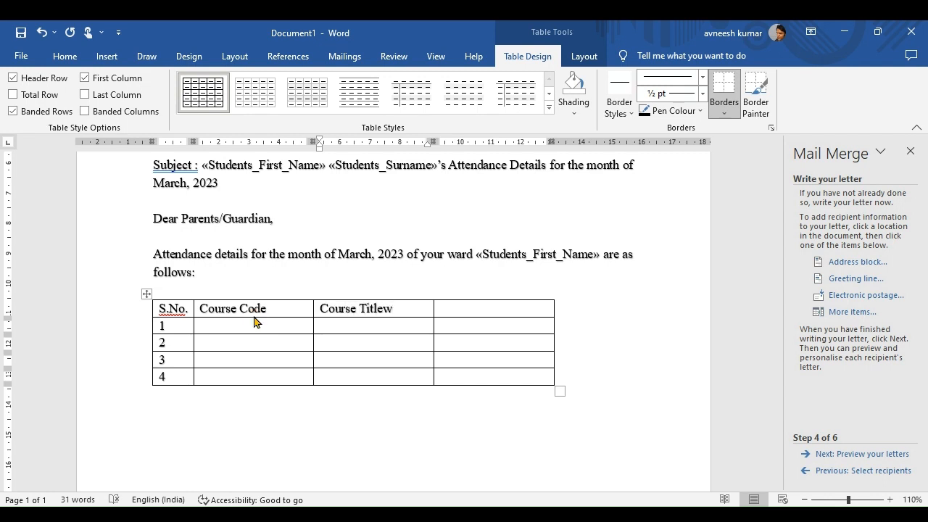
key("BackSpace")
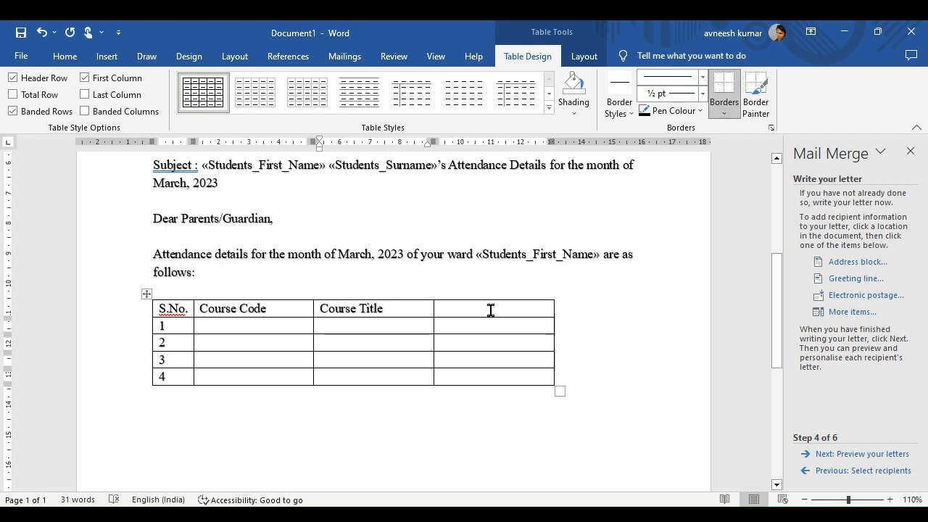
left_click(491, 310)
type("At")
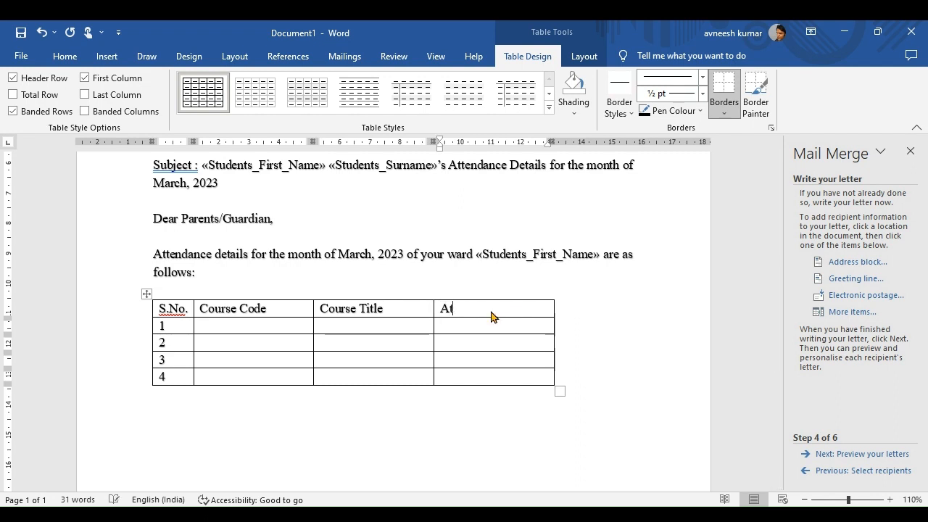
type("tendance (%")
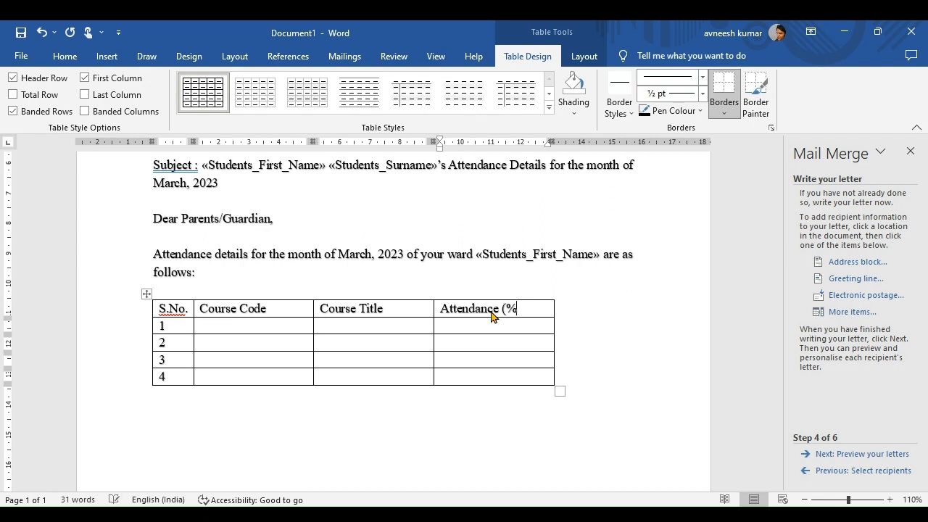
type(") in March")
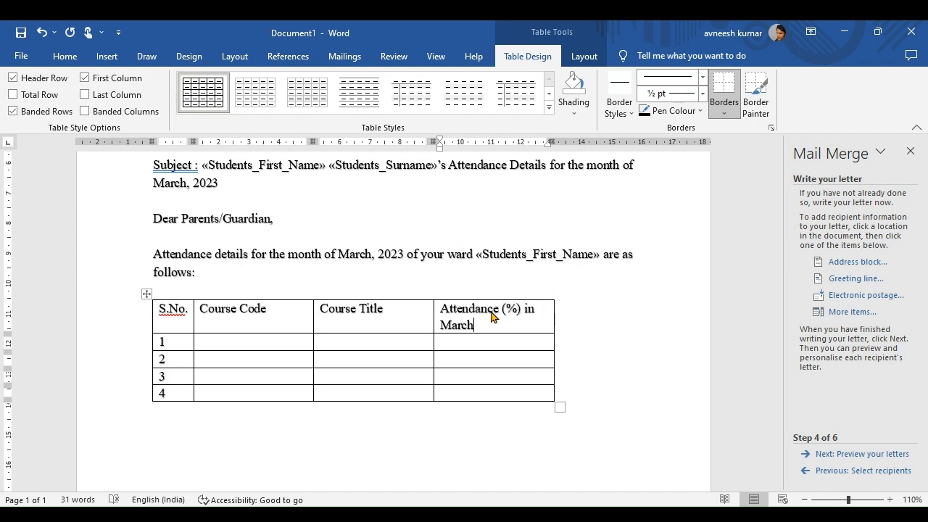
type(", 2023")
Fill rows 1–4 with course codes CMRC3016–CMRC3019 by copying and editing the first code.
left_click(287, 342)
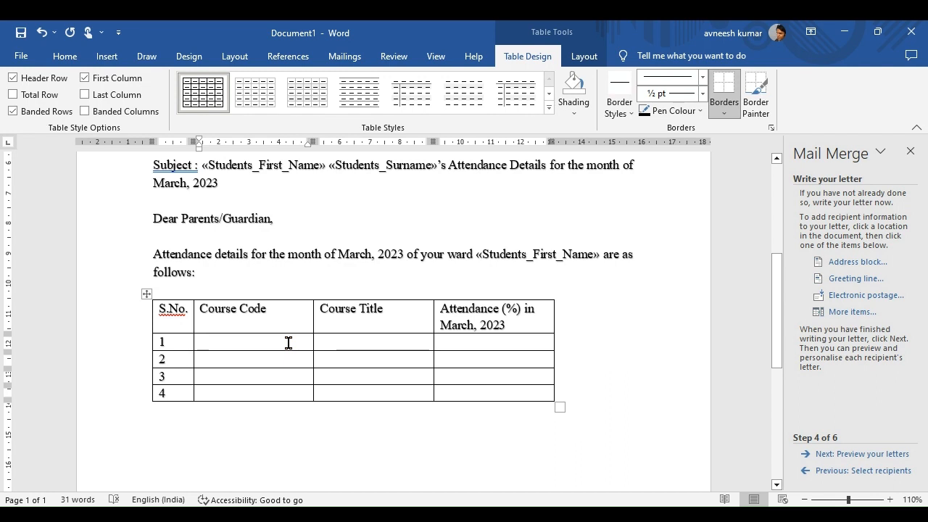
type("MRC")
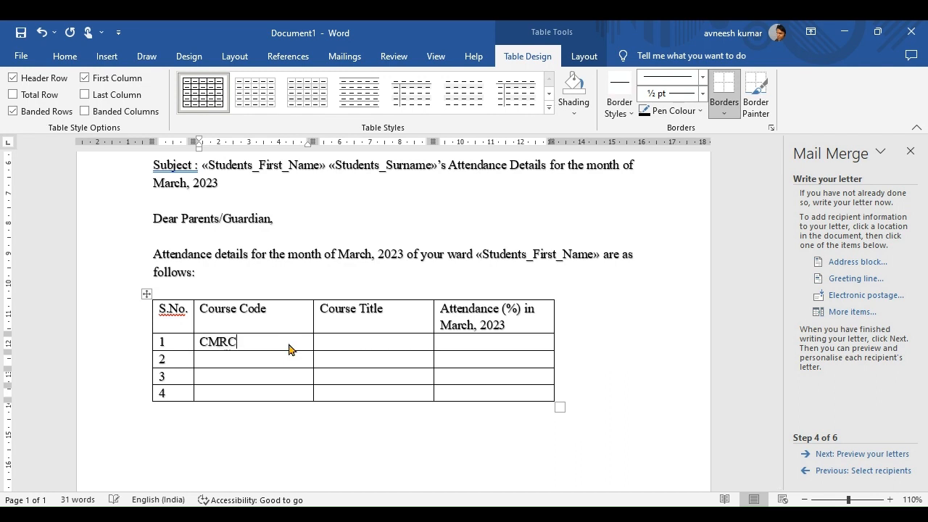
type("3016")
left_click_drag(257, 341, 200, 342)
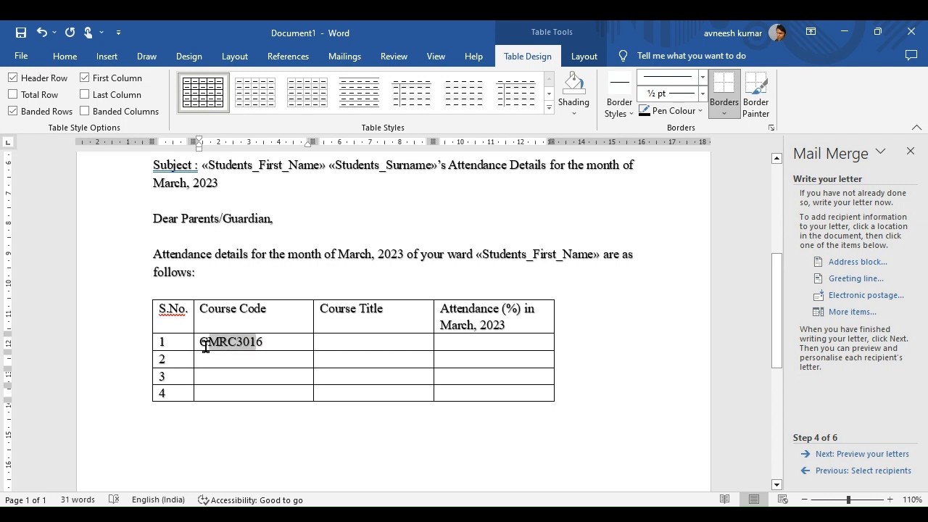
key("ctrl+c")
left_click(219, 355)
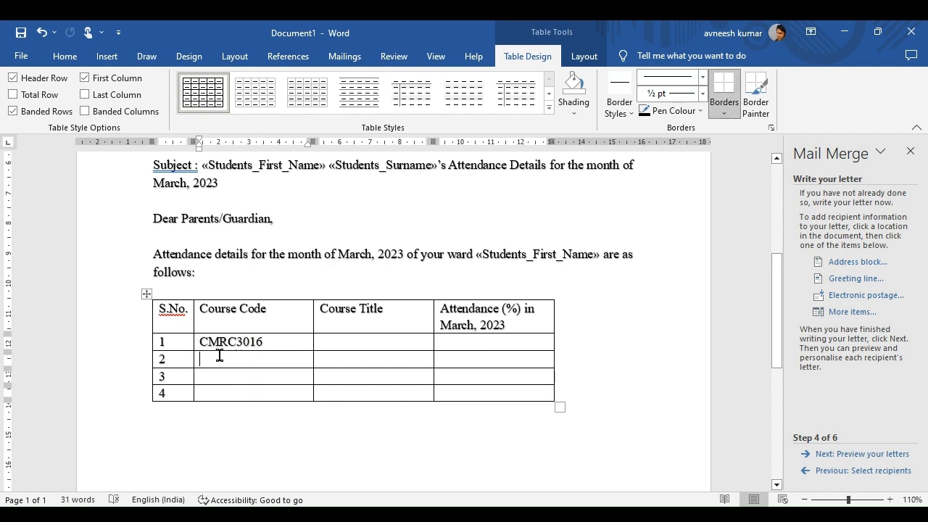
key("ctrl+v")
key("ctrl")
left_click(213, 377)
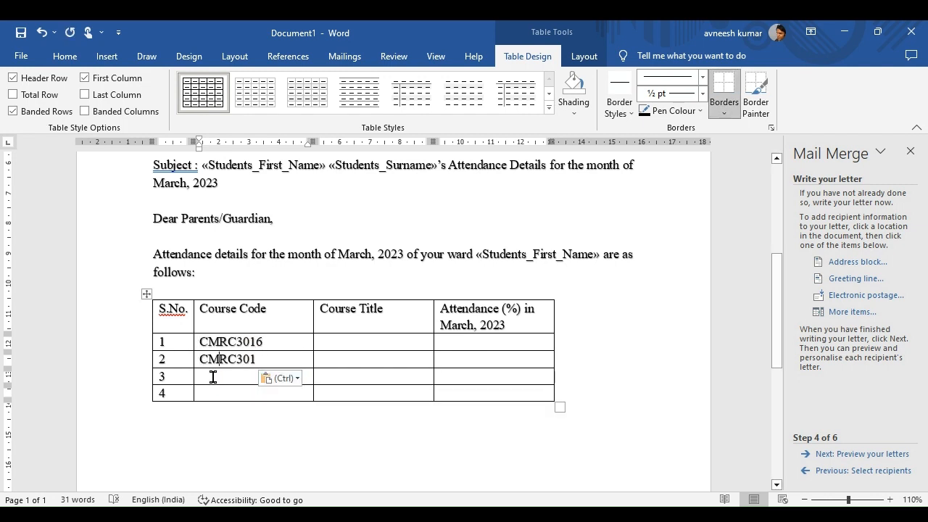
key("ctrl+v")
left_click(209, 388)
key("ctrl+v")
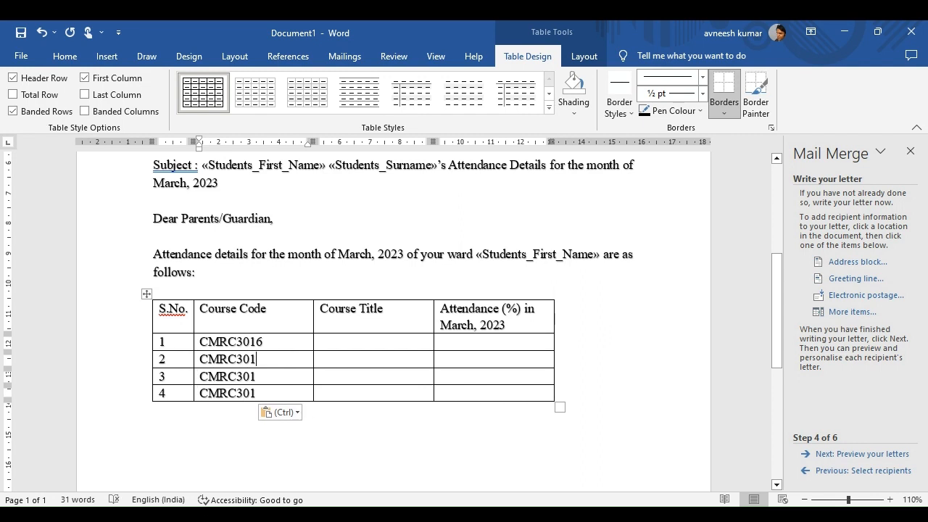
type("7")
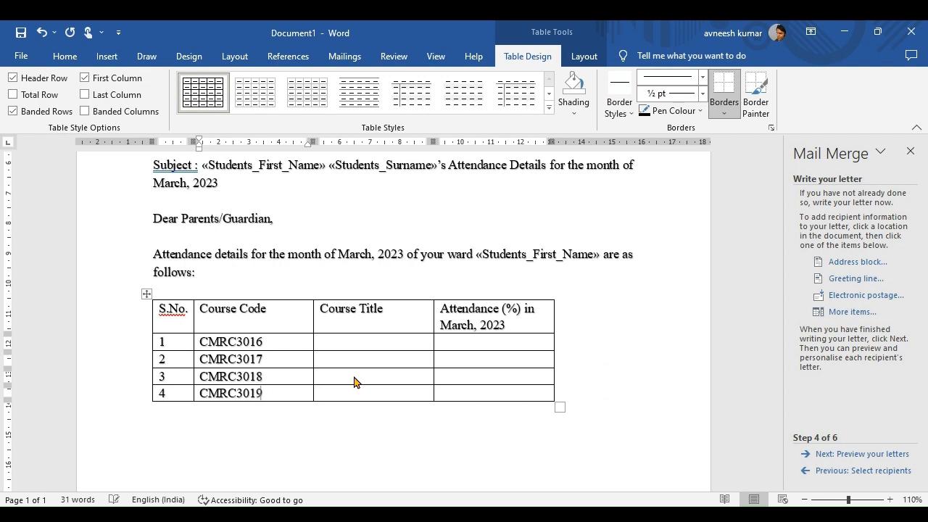
Narrow the Course Code column and type the course titles, starting with Cost Accounting.
left_click(343, 340)
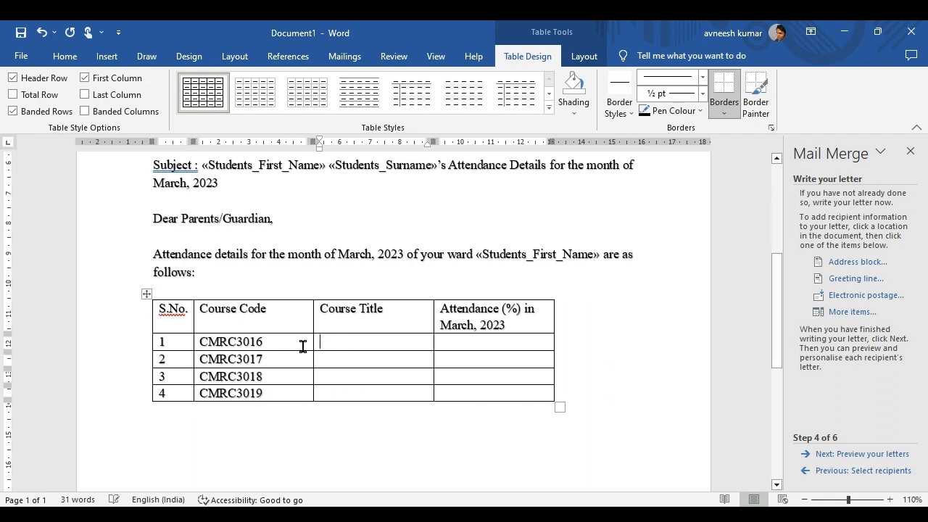
left_click(303, 346)
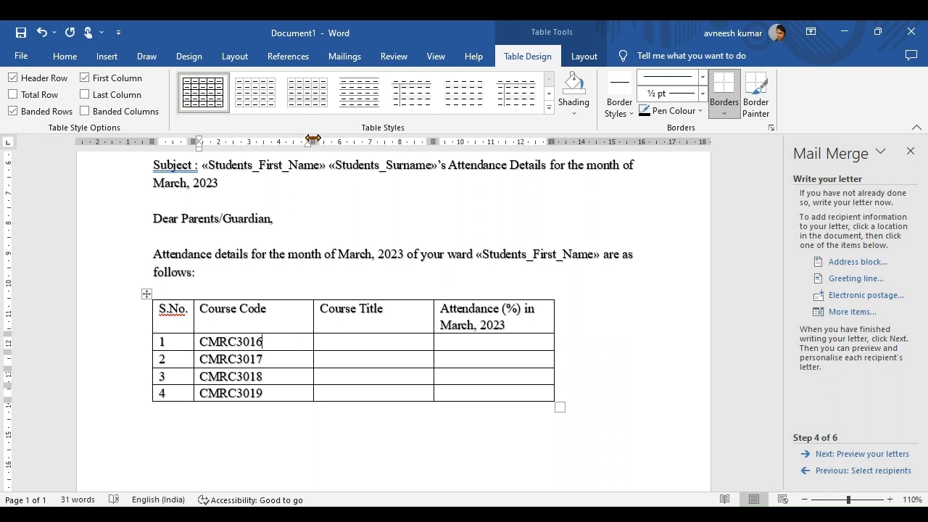
left_click_drag(312, 142, 277, 145)
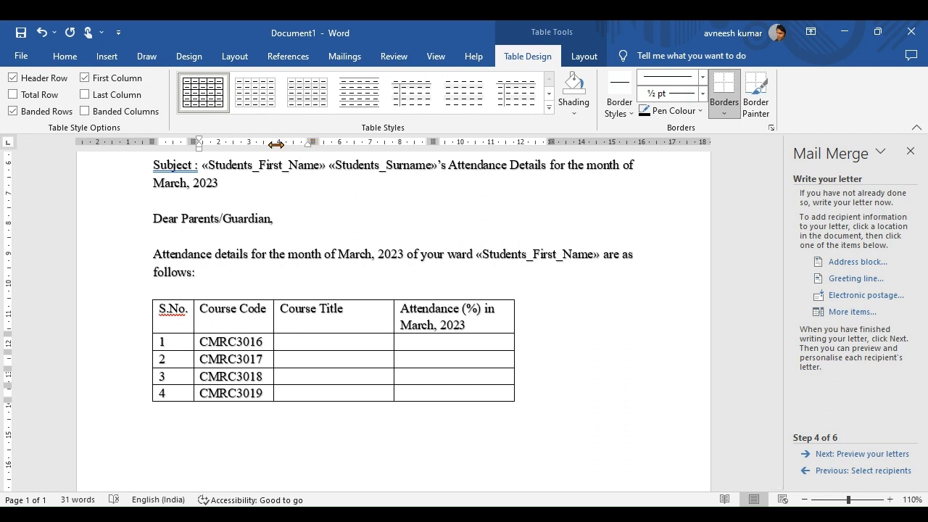
left_click(307, 338)
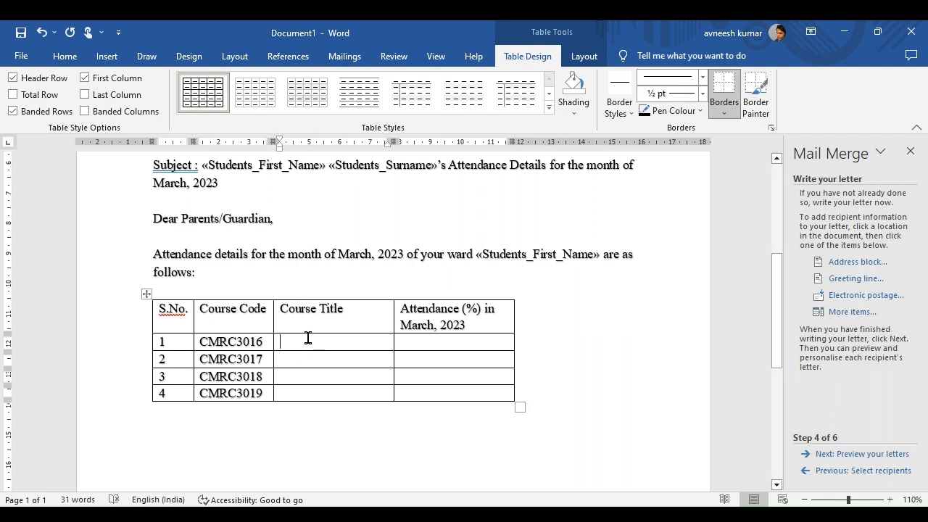
type("cO")
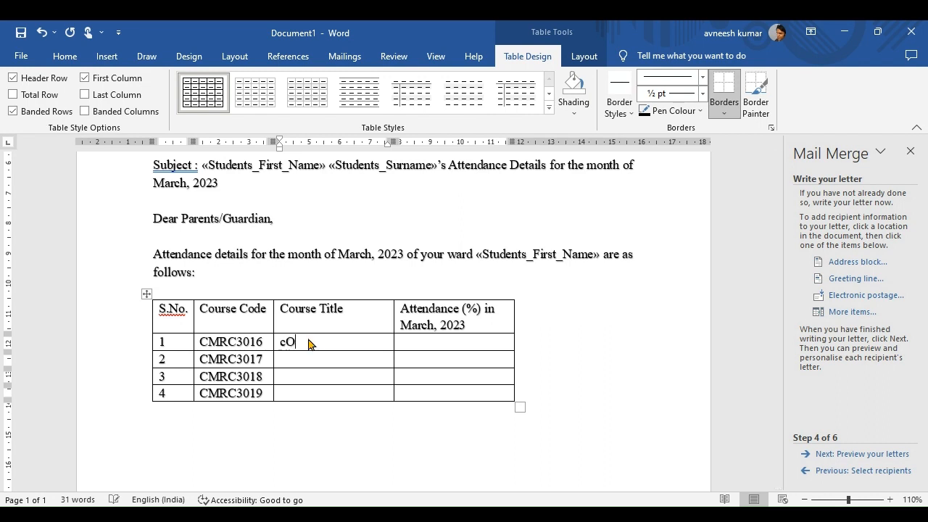
type("Cost Accounting")
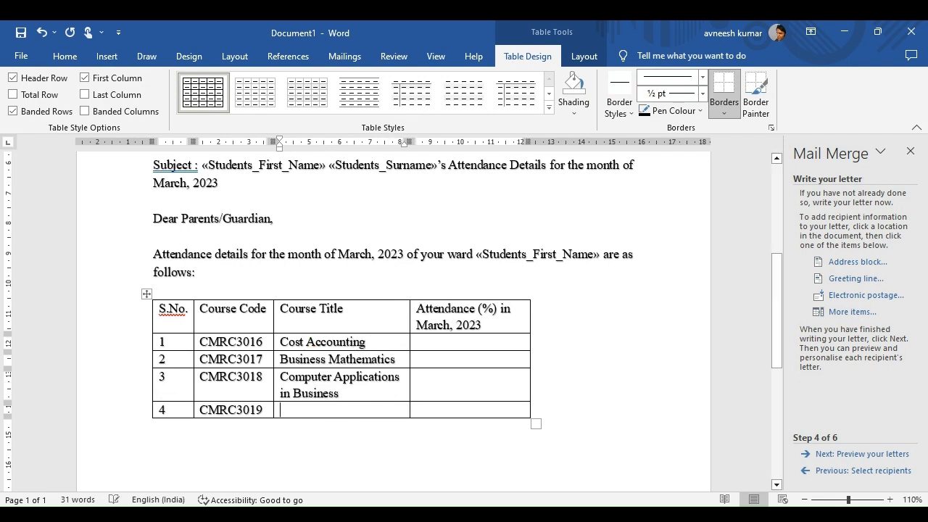
type("Entrepreneurship")
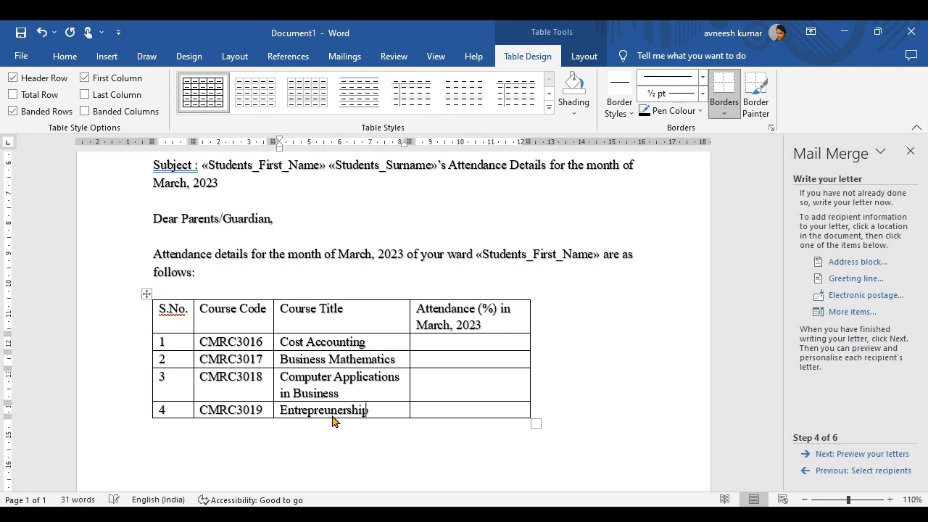
Open Address List.mdb for editing, narrow its Title column, and choose Customise Columns.
left_click(491, 343)
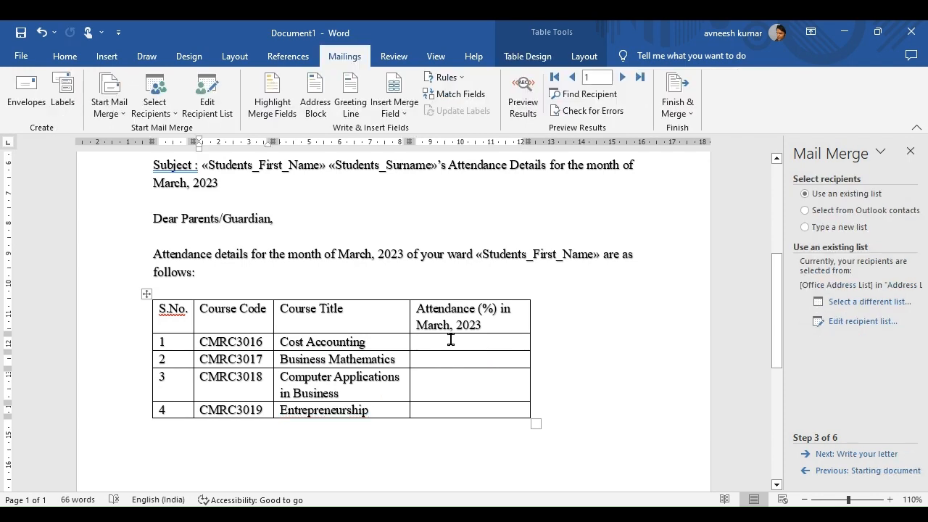
left_click(845, 324)
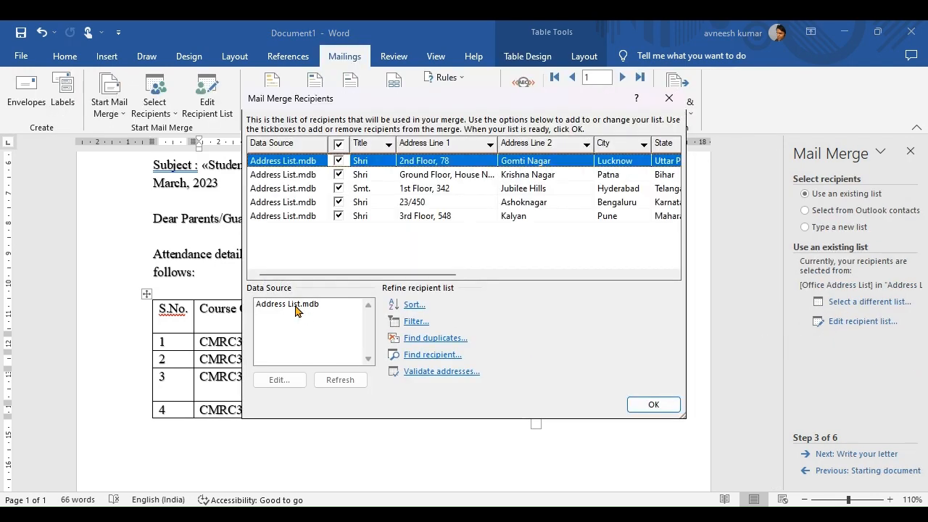
left_click(294, 306)
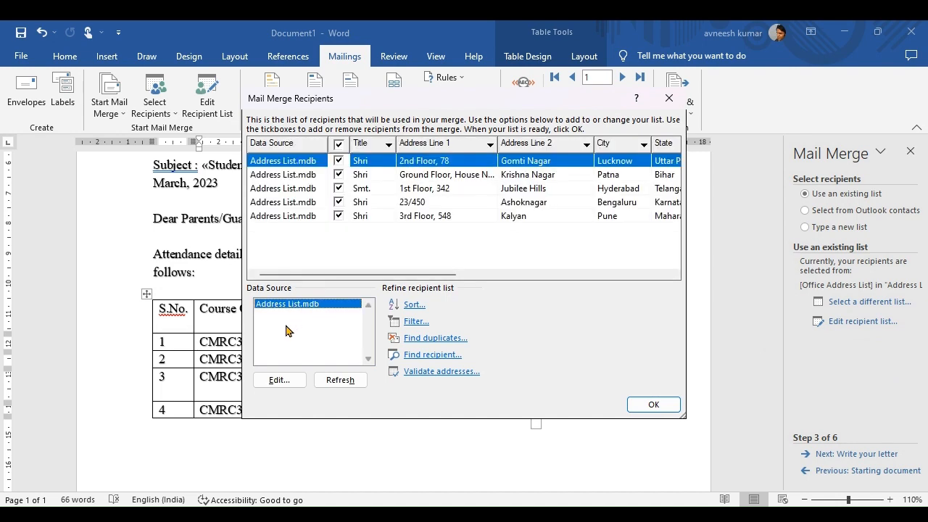
left_click(279, 380)
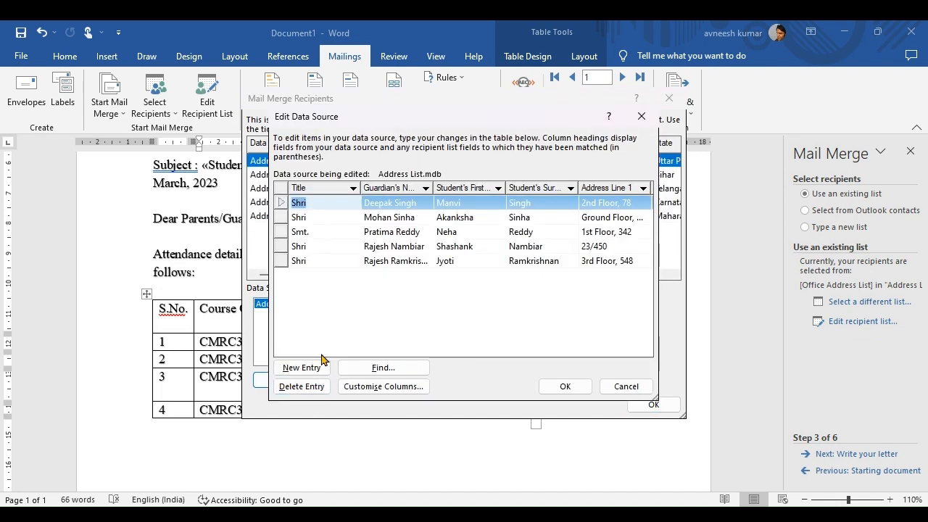
left_click_drag(361, 194, 314, 200)
left_click(393, 391)
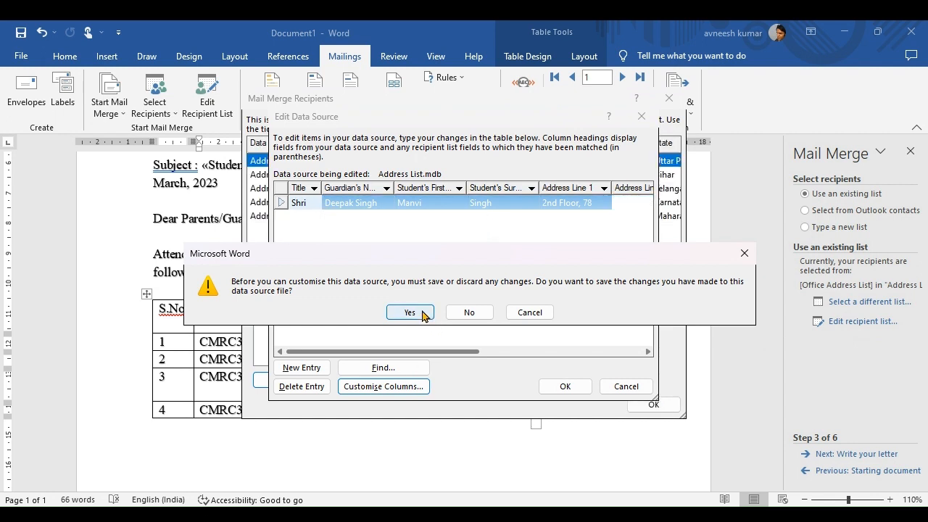
Save the data source changes and add a CMRC3016 field after Student's First Name.
left_click(422, 313)
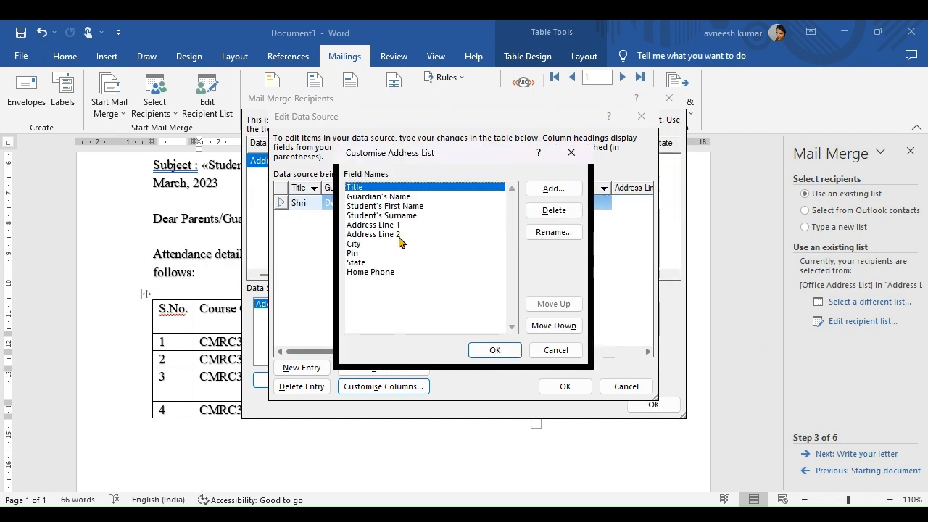
left_click(371, 274)
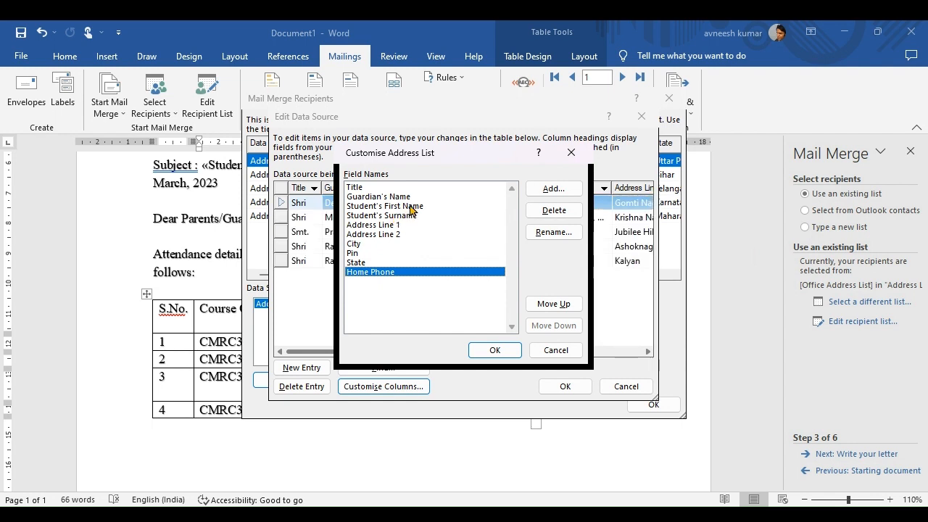
left_click(412, 207)
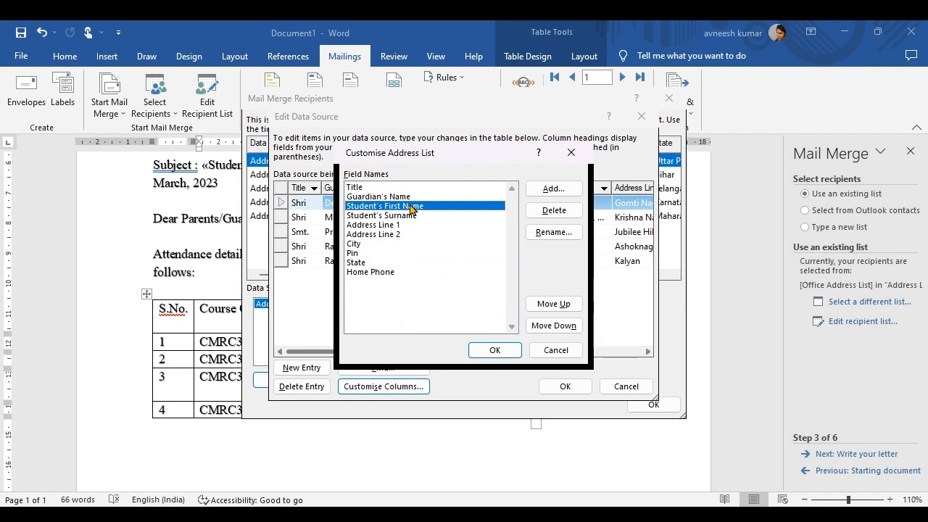
left_click(546, 193)
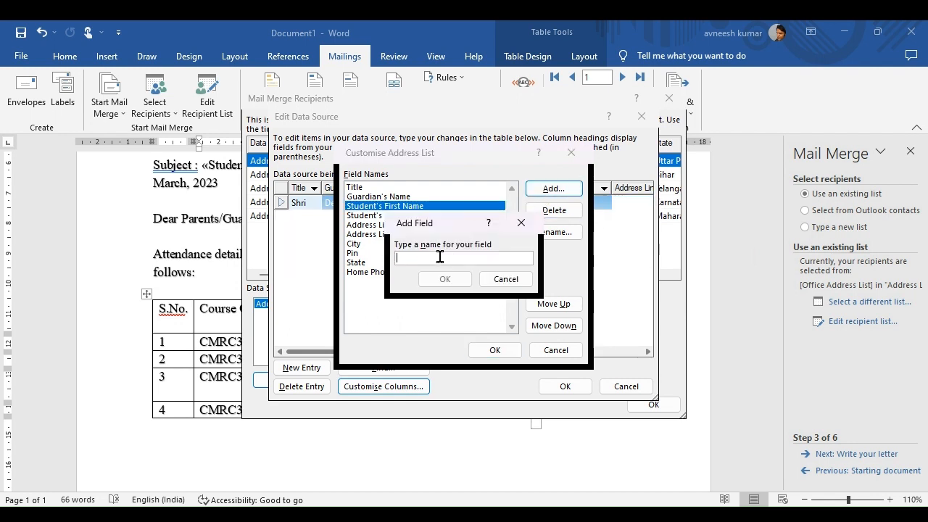
type("CM")
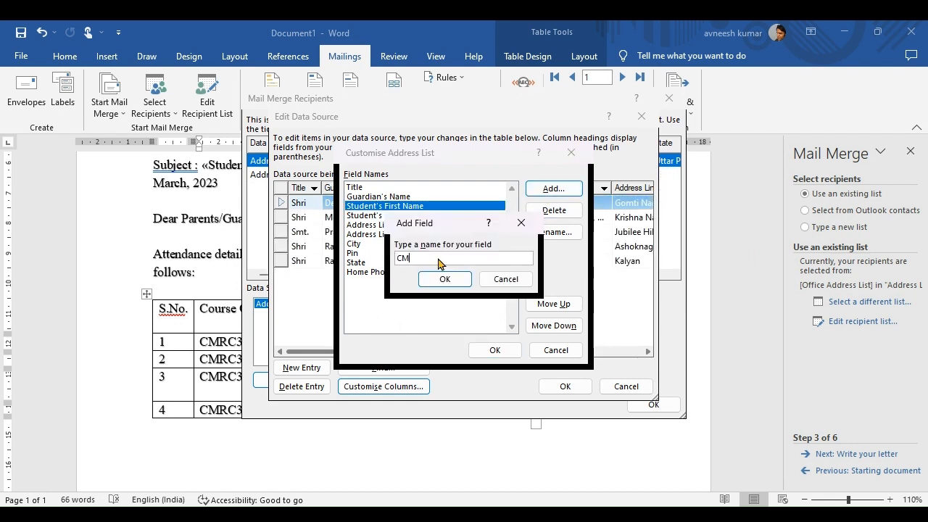
type("RC301")
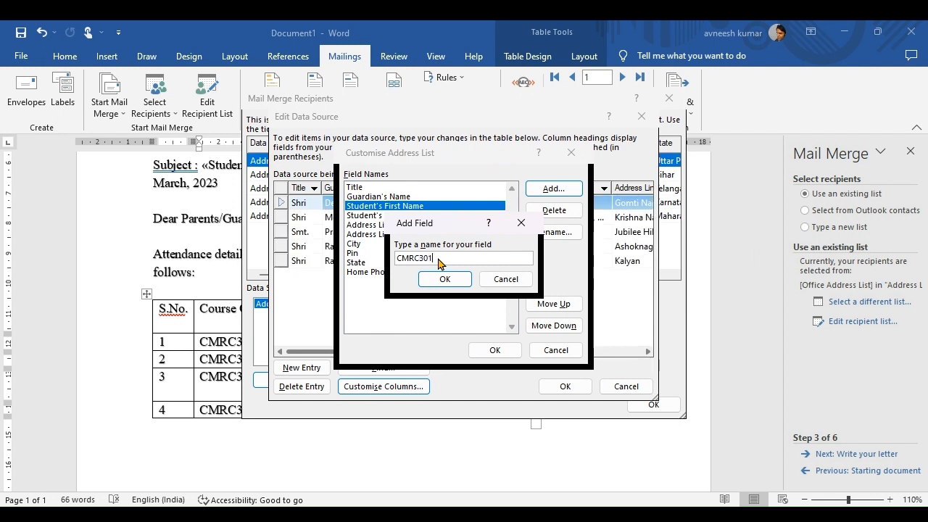
type("6")
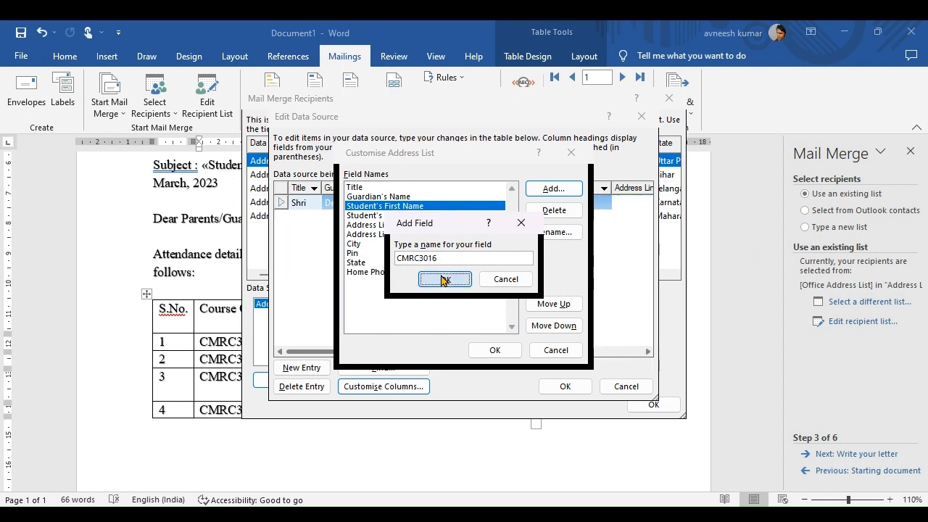
left_click(453, 279)
Add fields CMRC3017, CMRC3018 and CMRC3019, then apply the customised field list.
left_click(553, 190)
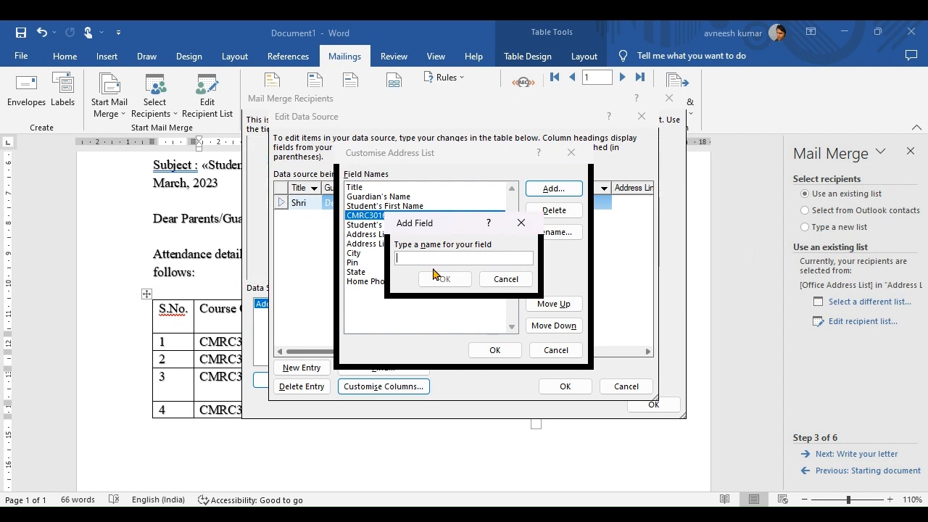
type("CMRC3017")
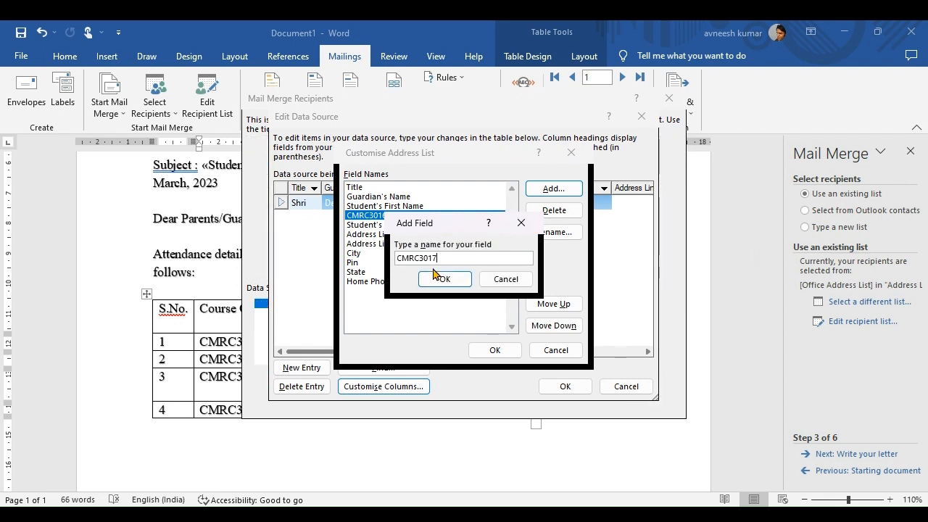
key("Return")
type("CMRC3017")
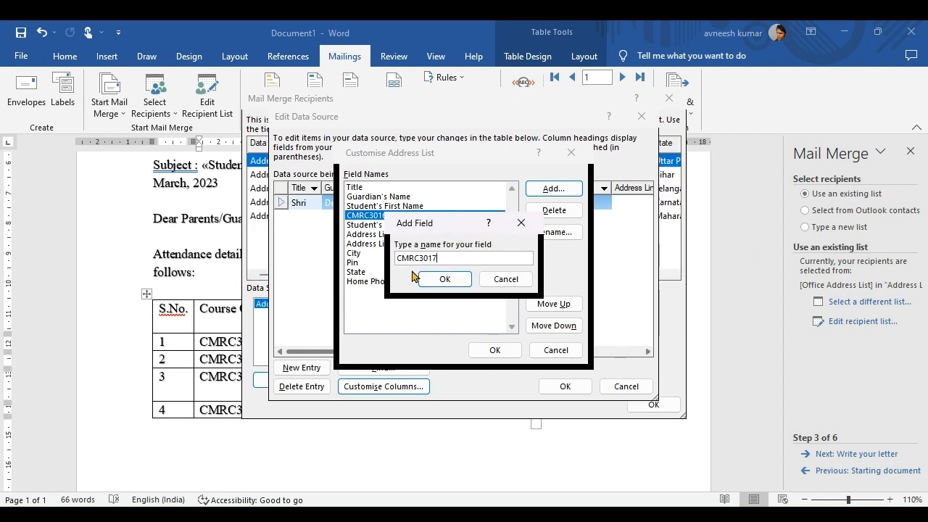
left_click(441, 279)
left_click(551, 190)
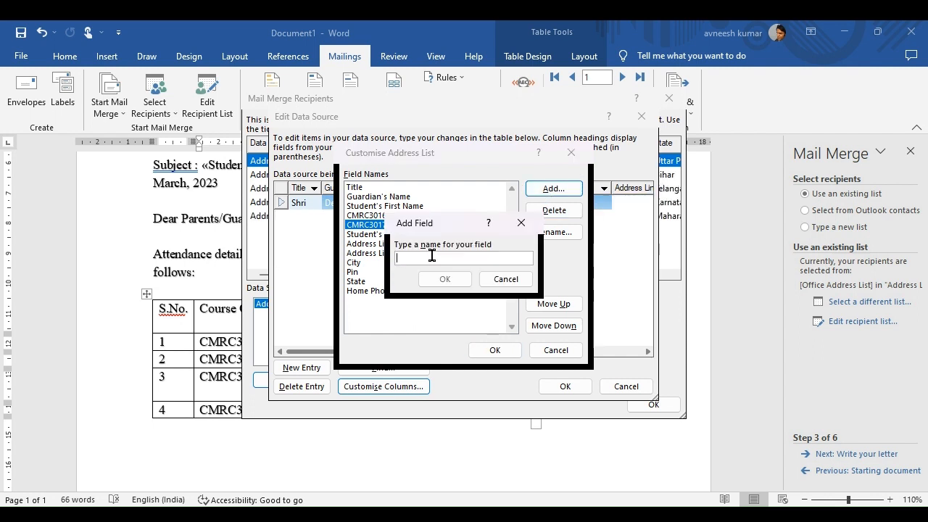
type("CMRC30")
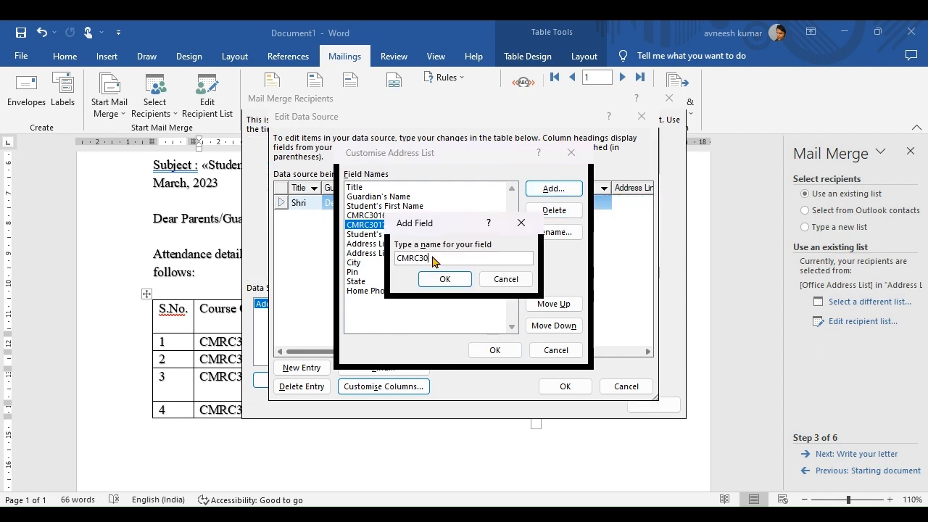
type("18")
left_click(438, 282)
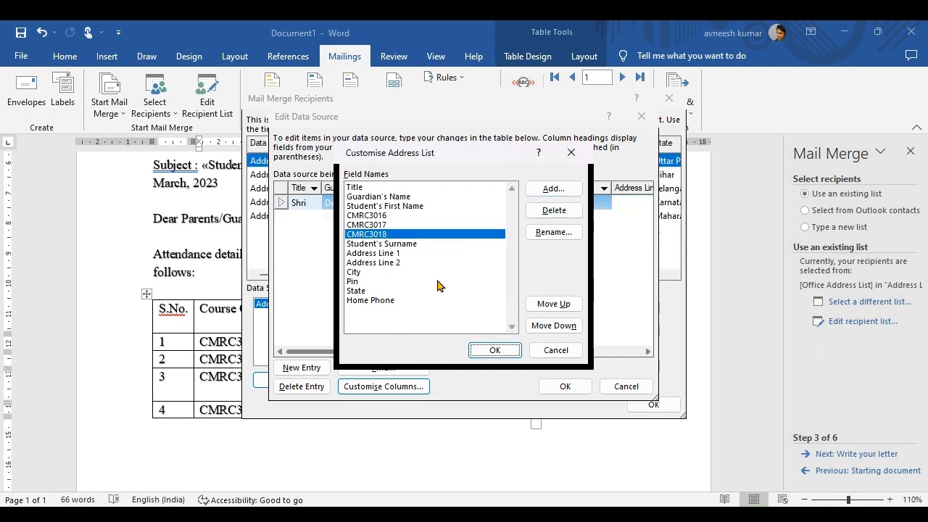
left_click(550, 190)
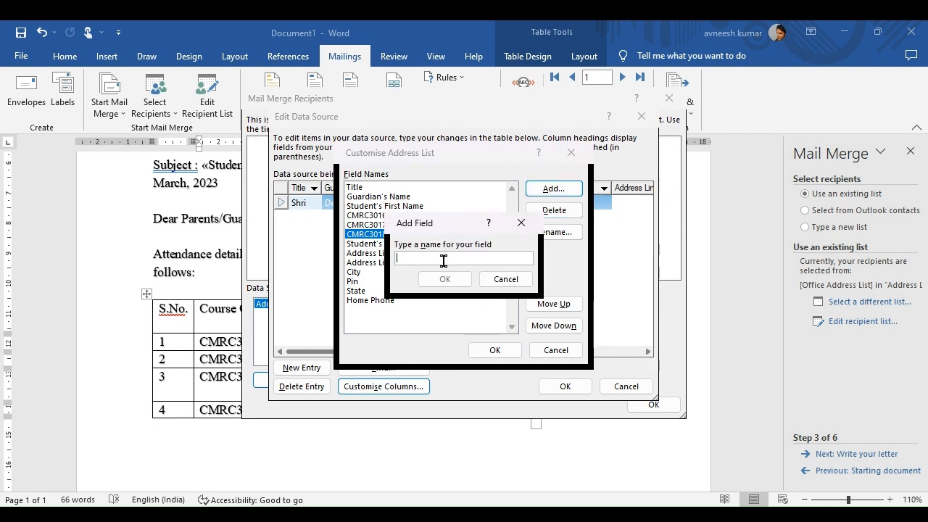
type("CMRC30")
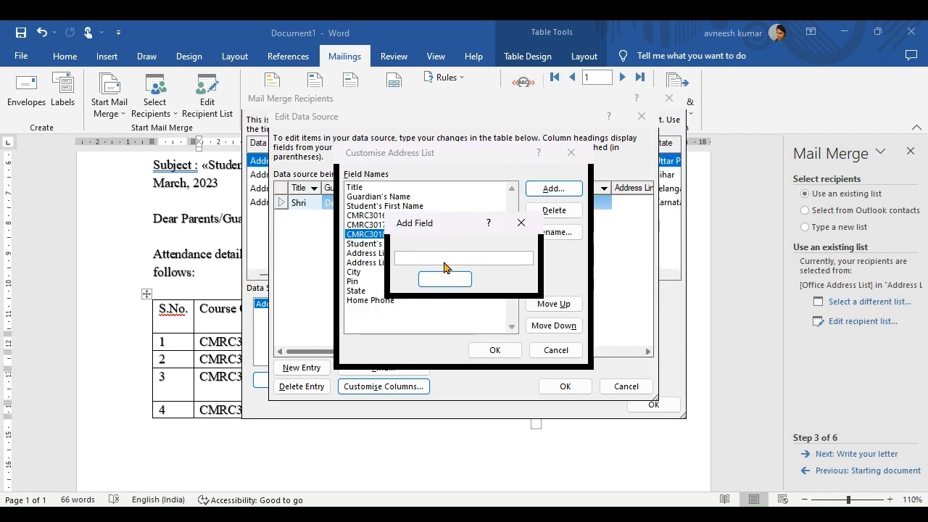
type("19")
left_click(444, 280)
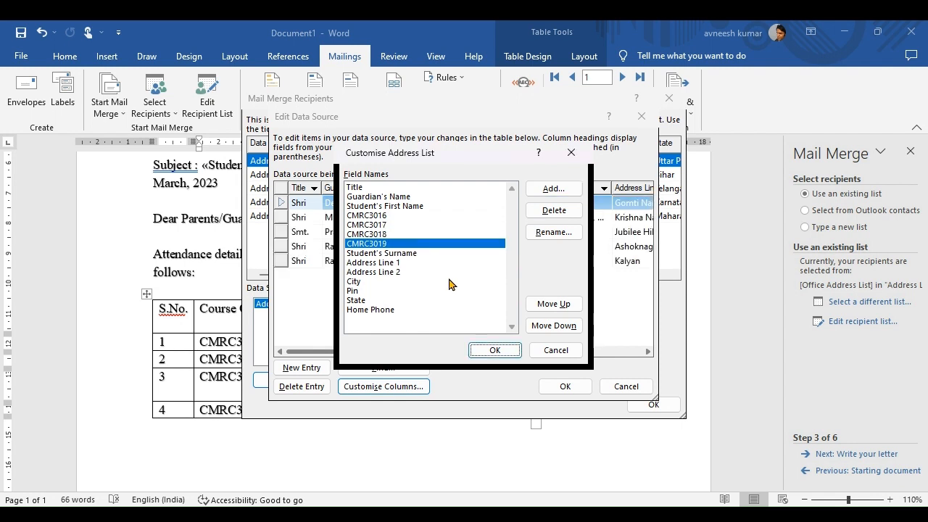
left_click(505, 351)
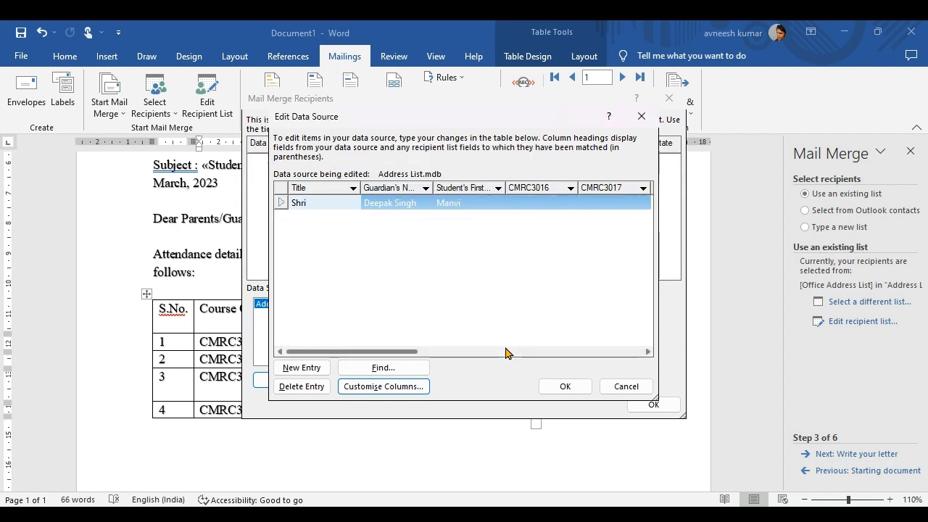
Enter attendance 94, 92%, 97%, 94% for the first student and 89% for the next.
left_click_drag(394, 352, 423, 347)
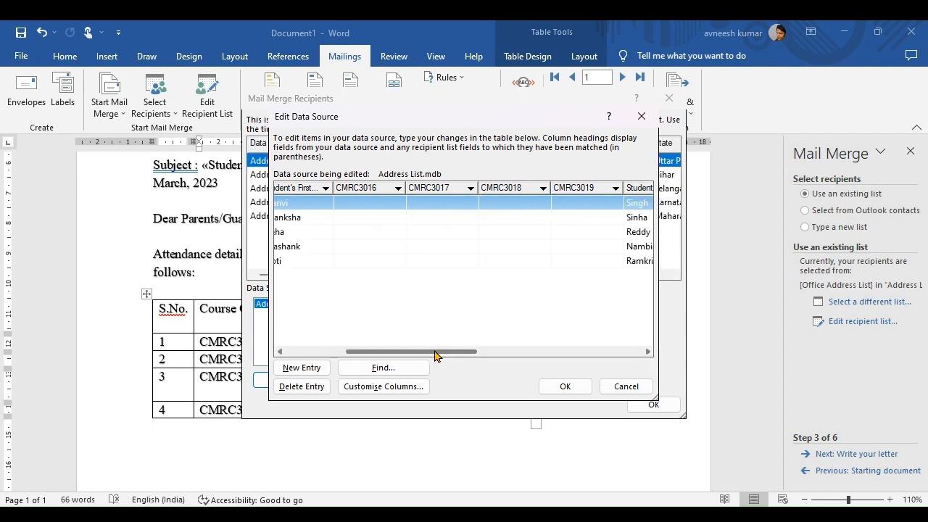
left_click_drag(435, 354, 414, 352)
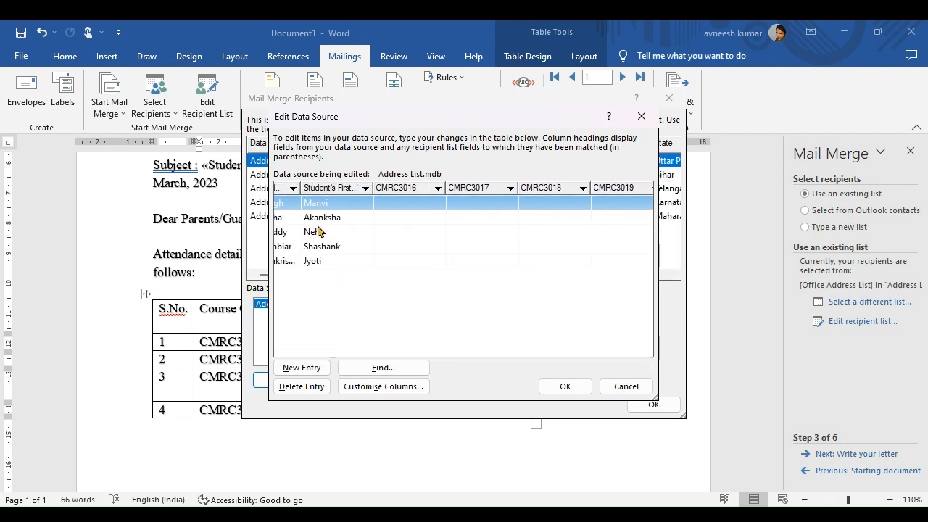
left_click(410, 204)
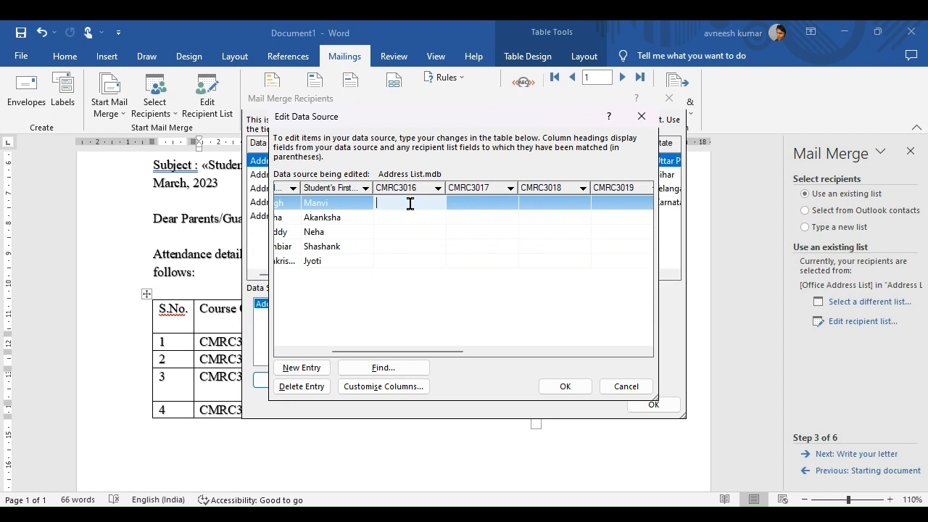
type("94")
left_click(462, 203)
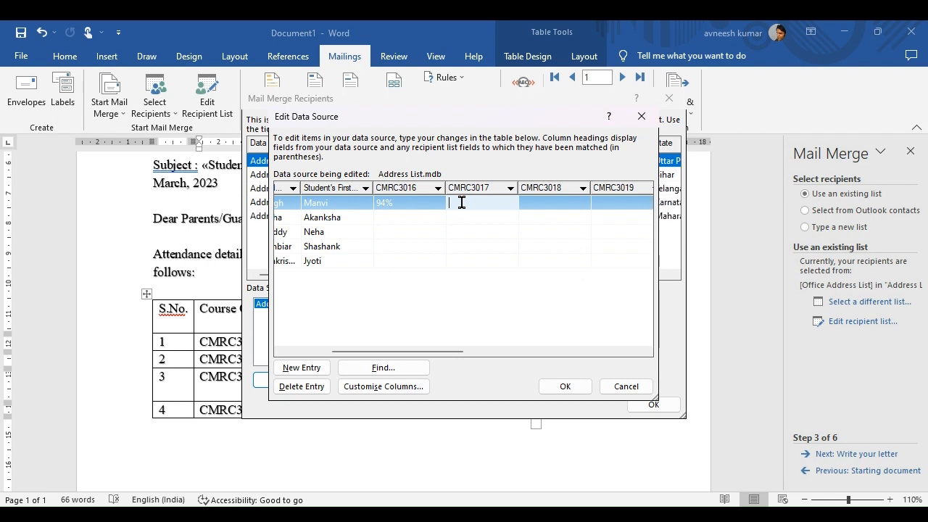
type("92%")
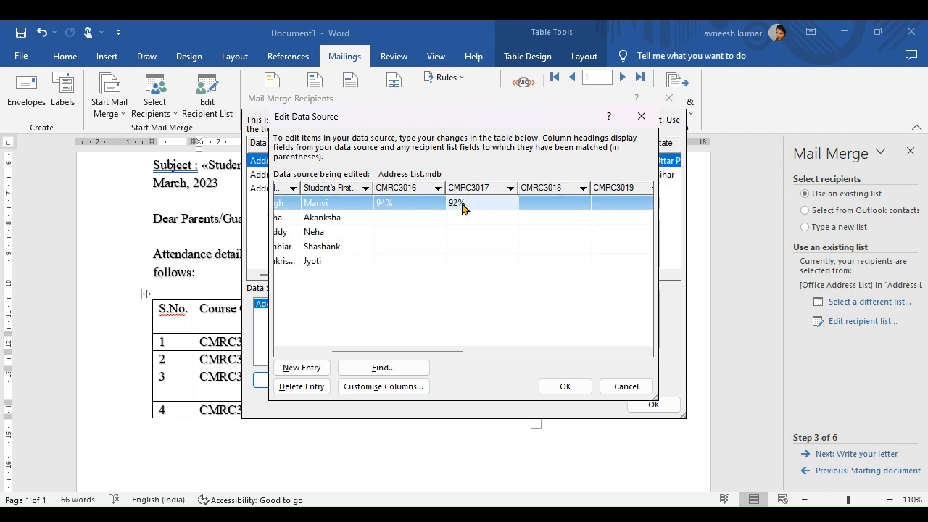
key("Tab")
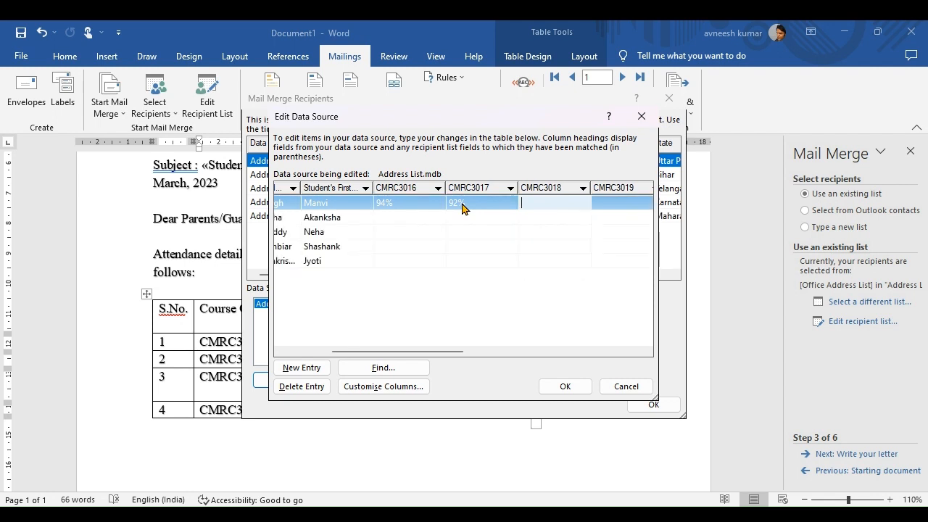
type("97%")
key("Tab")
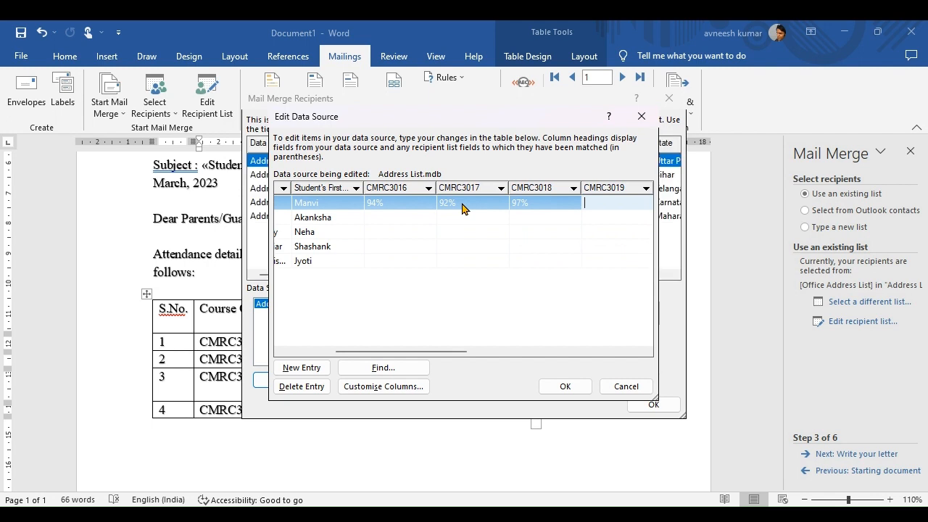
type("94")
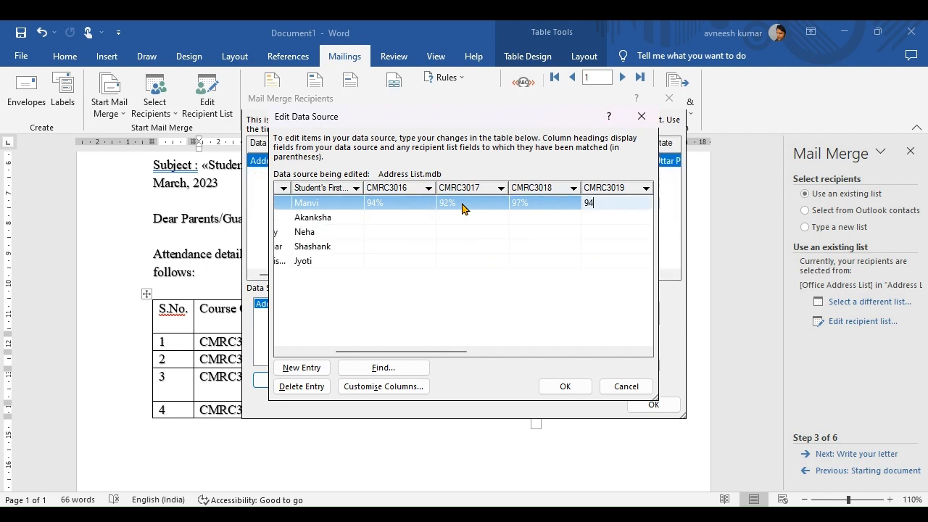
type("%")
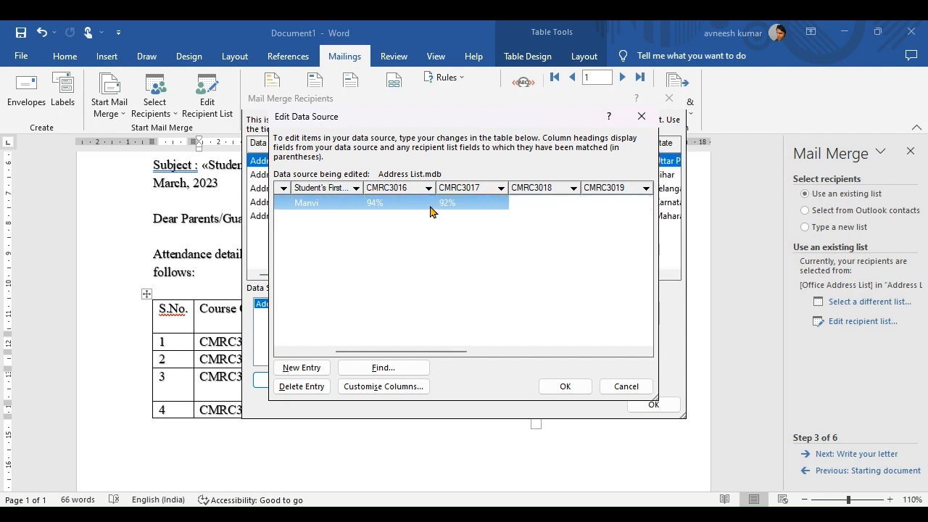
left_click(375, 217)
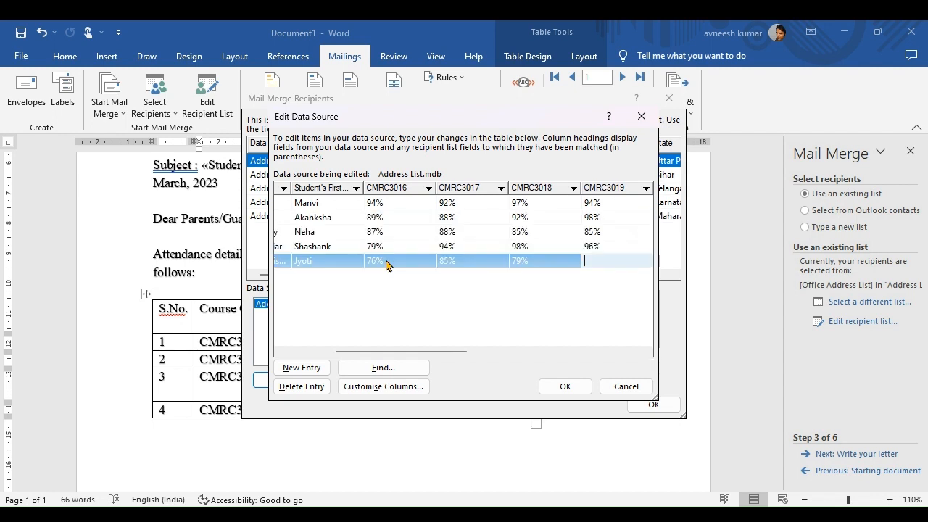
type("89%")
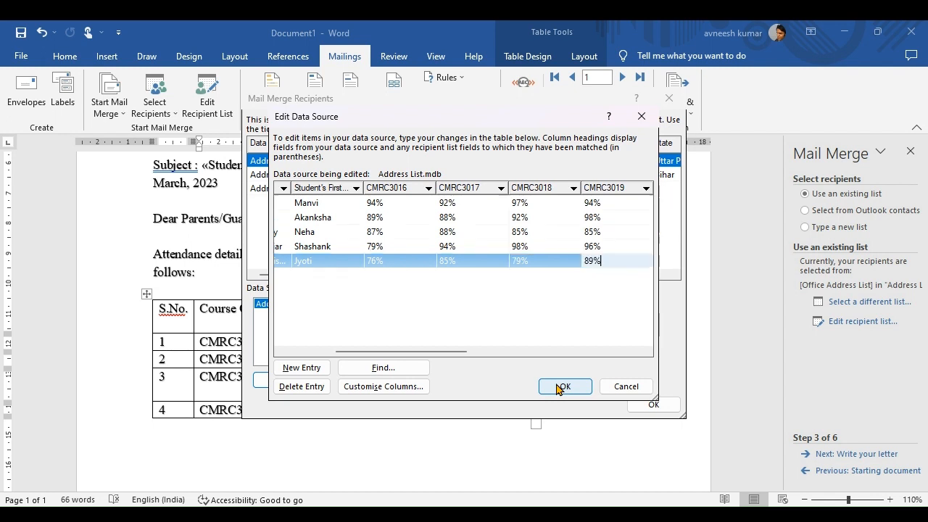
Save the recipient edits to Address List.mdb and close the Mail Merge Recipients list.
left_click(559, 388)
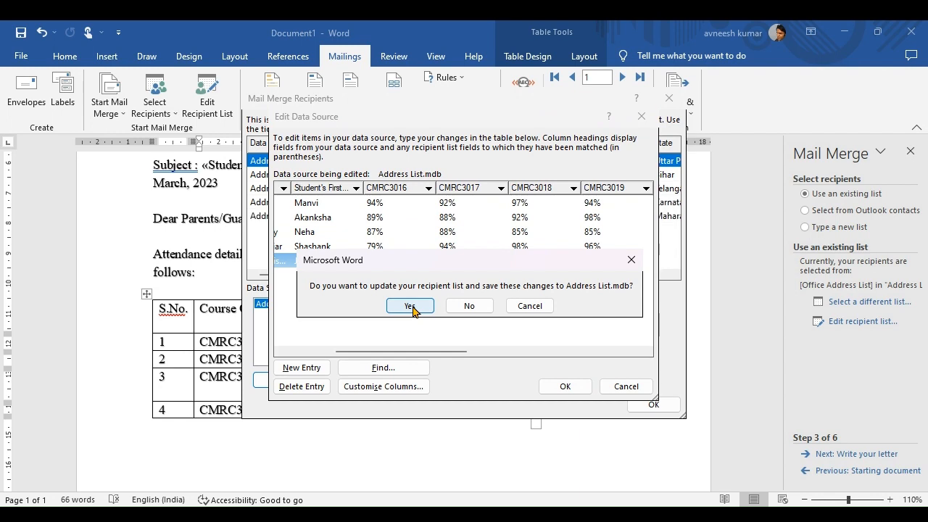
left_click(411, 306)
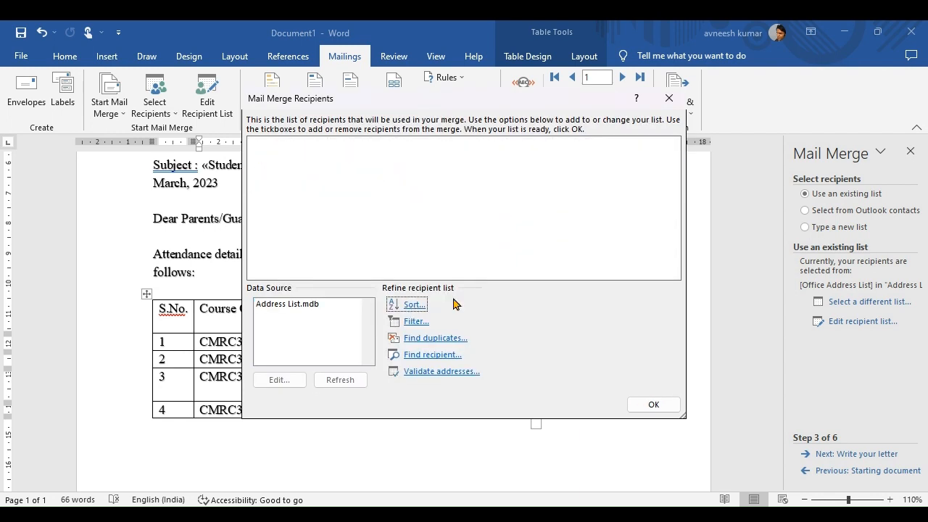
left_click(655, 405)
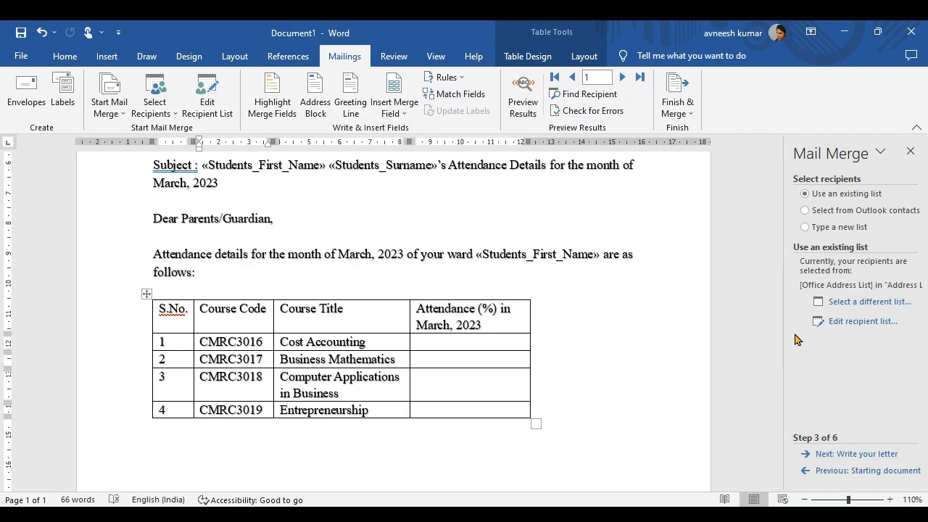
Advance to Write your letter, put the cursor in row 1's attendance cell, and open More items.
left_click(870, 456)
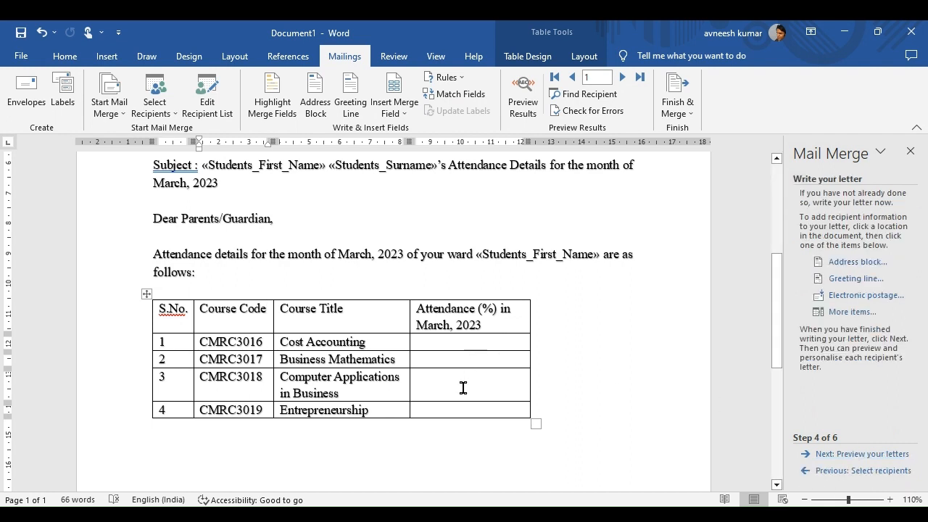
left_click(488, 347)
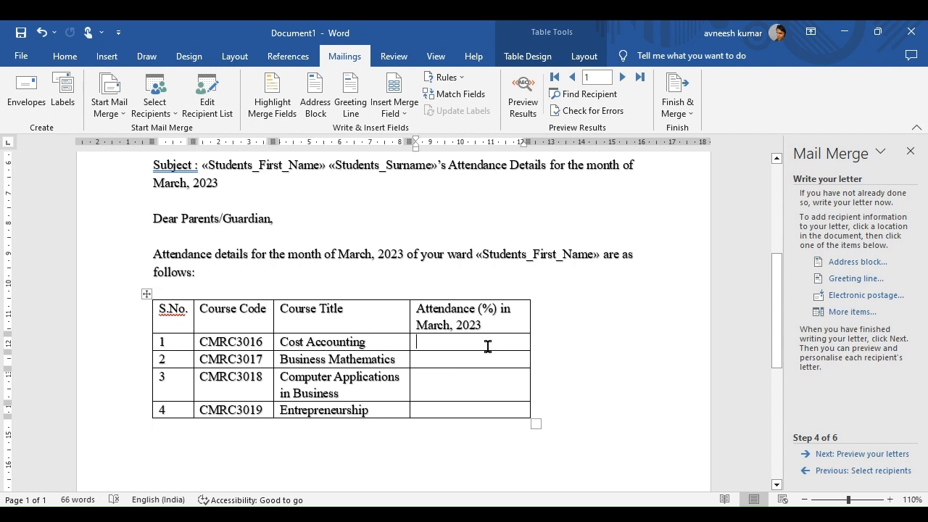
left_click(839, 312)
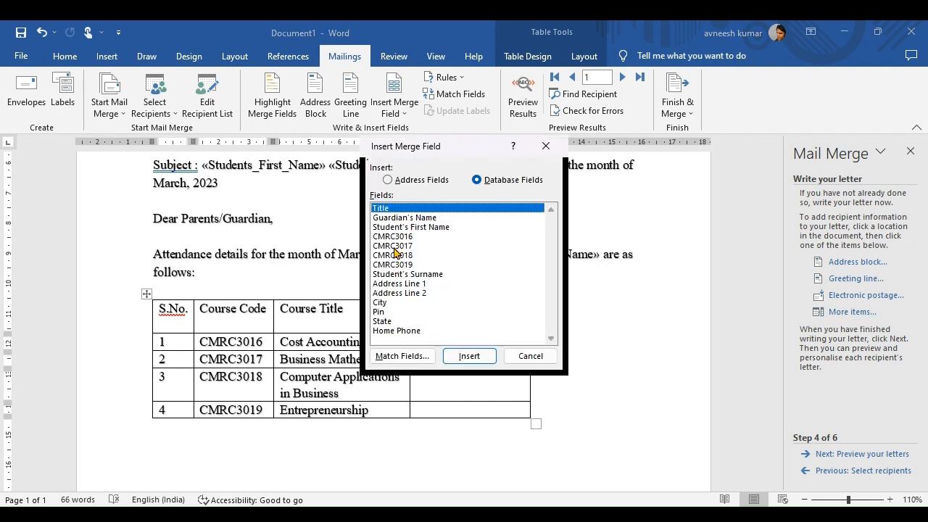
Insert the CMRC3016 and CMRC3017 merge fields into rows 1 and 2's attendance cells.
double_click(395, 238)
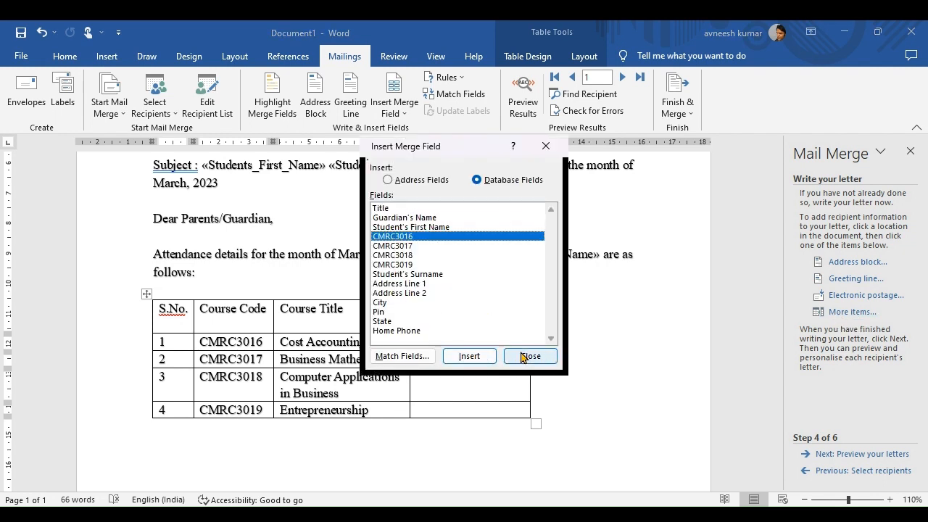
left_click_drag(472, 151, 695, 154)
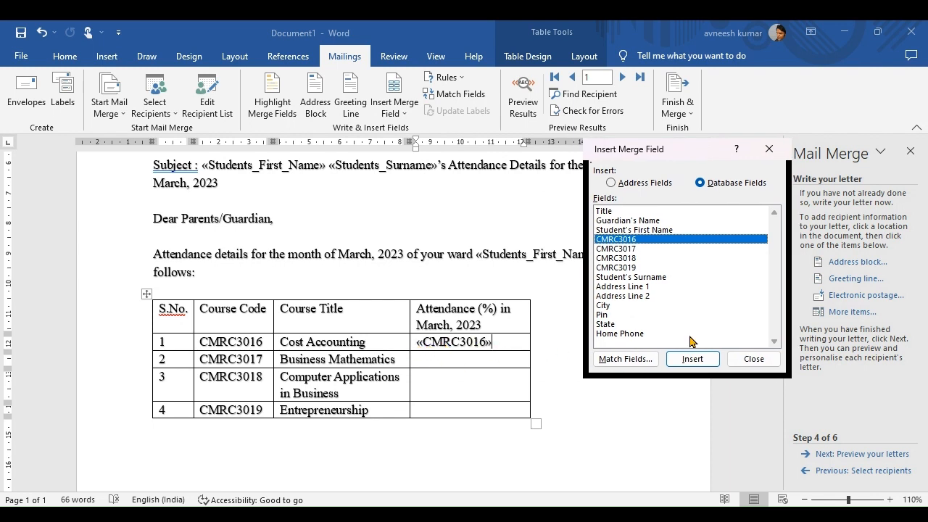
left_click(749, 358)
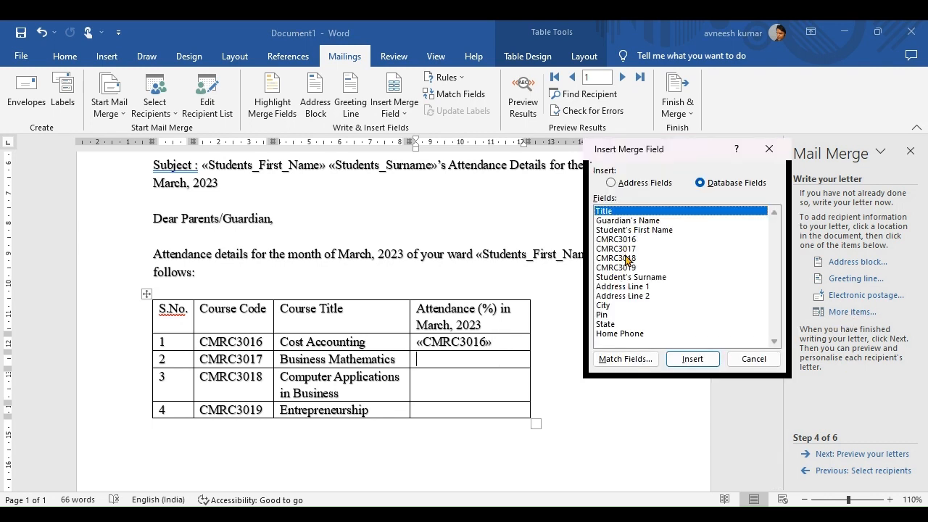
left_click(628, 250)
left_click(691, 360)
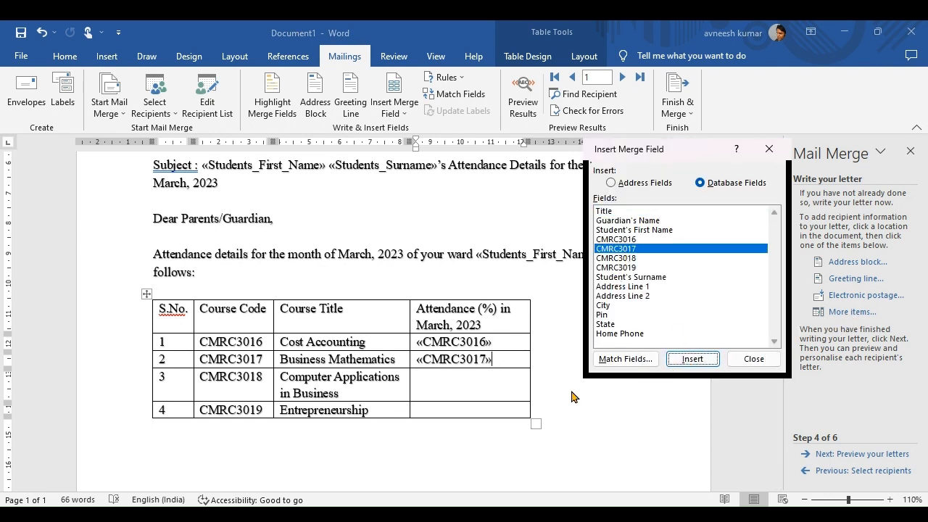
left_click(773, 363)
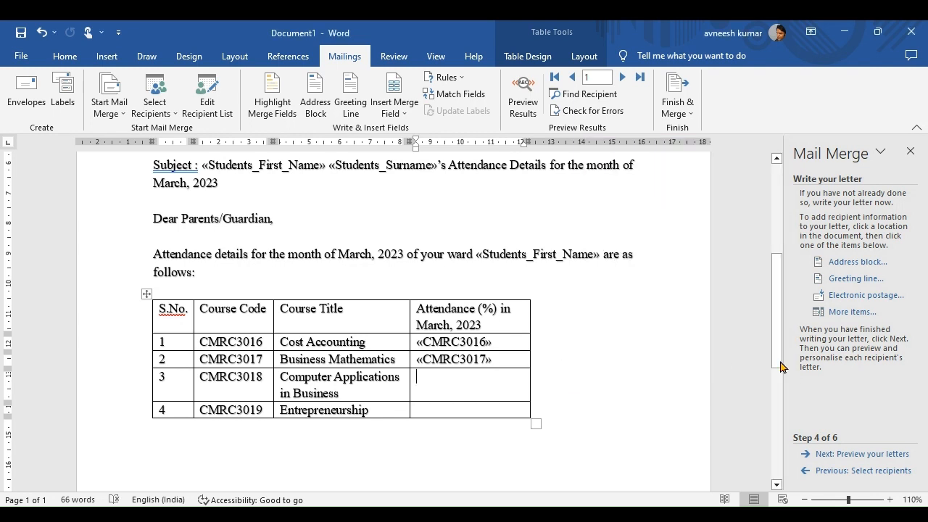
Insert the CMRC3018 and CMRC3019 merge fields into rows 3 and 4's attendance cells.
left_click(840, 312)
left_click(626, 258)
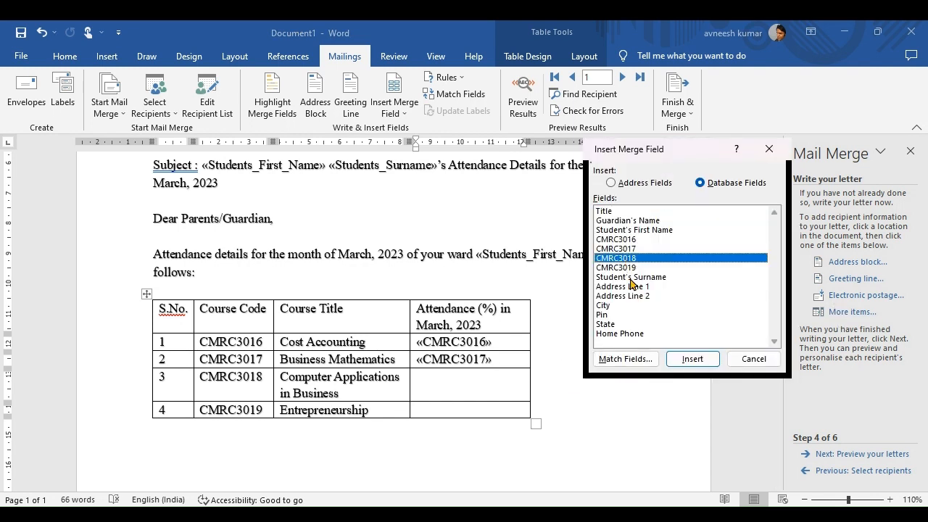
left_click(692, 359)
left_click(753, 358)
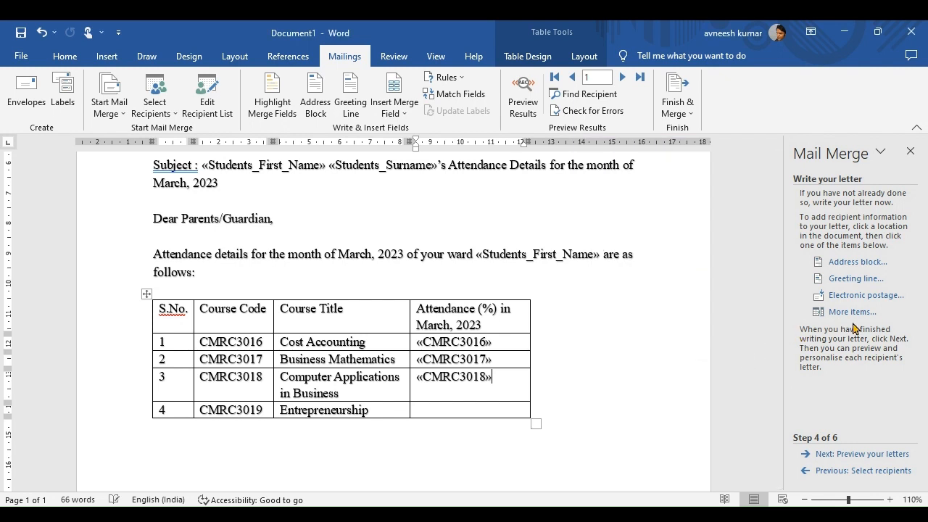
left_click(852, 312)
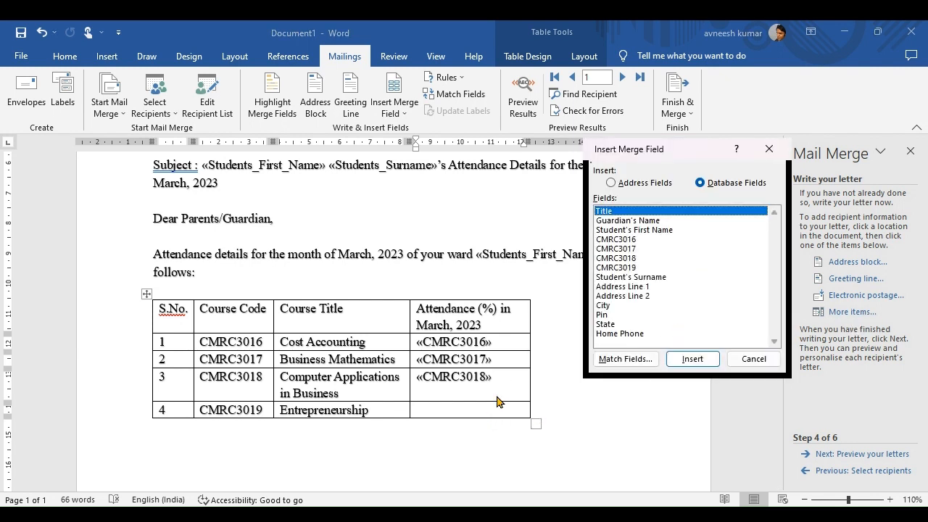
left_click(753, 359)
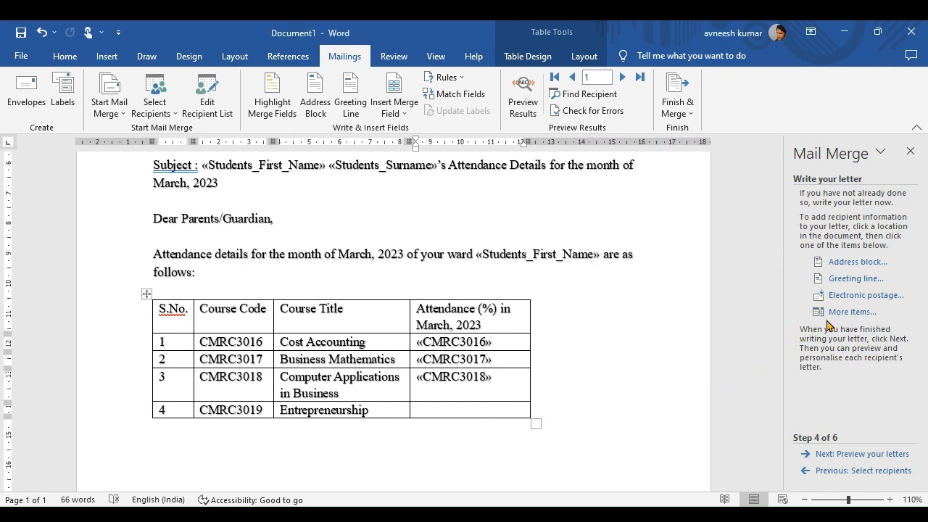
left_click(853, 312)
left_click(753, 359)
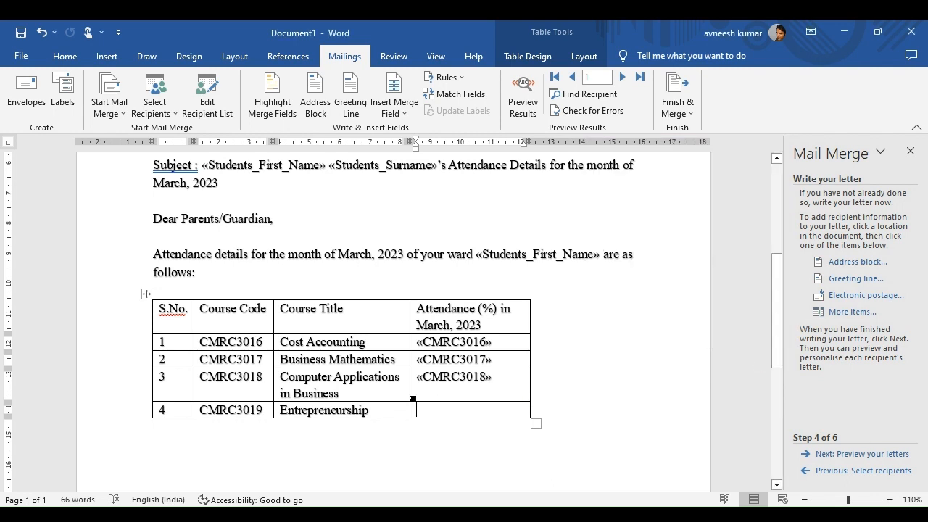
left_click(853, 318)
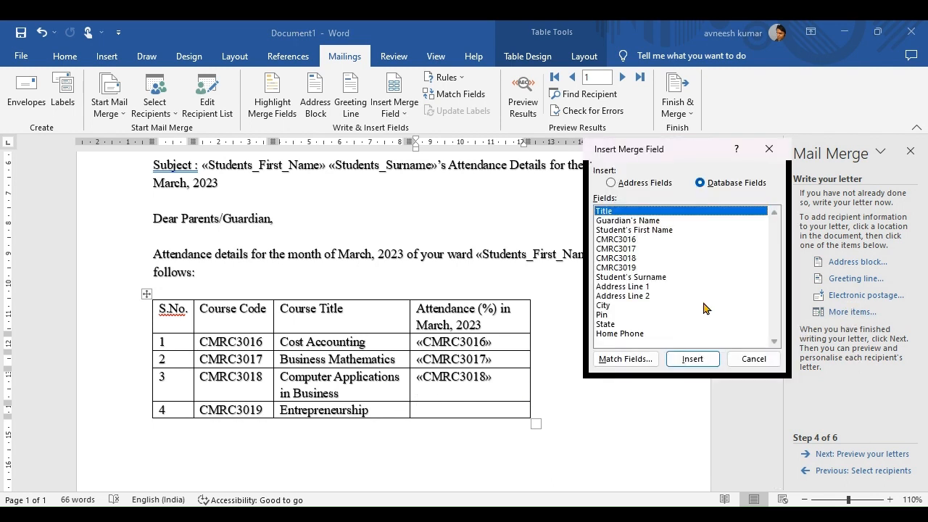
left_click(615, 269)
left_click(686, 359)
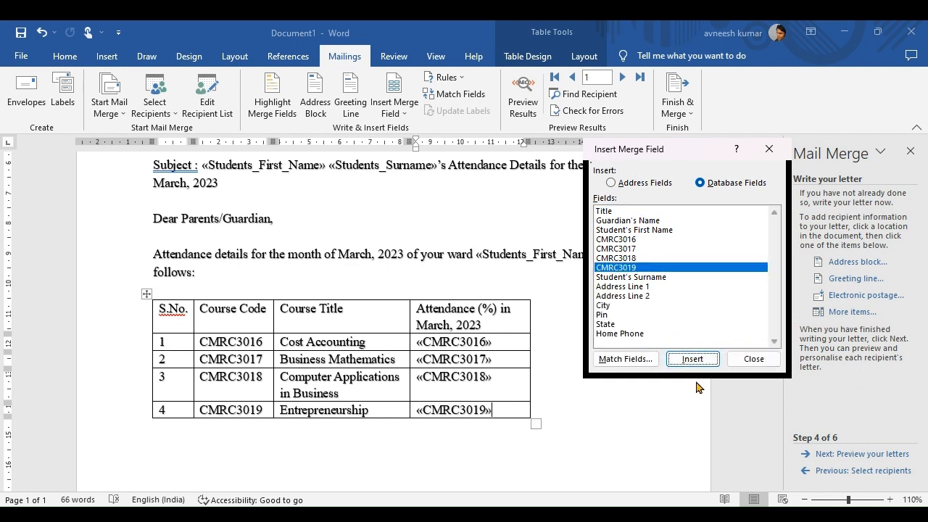
left_click(752, 359)
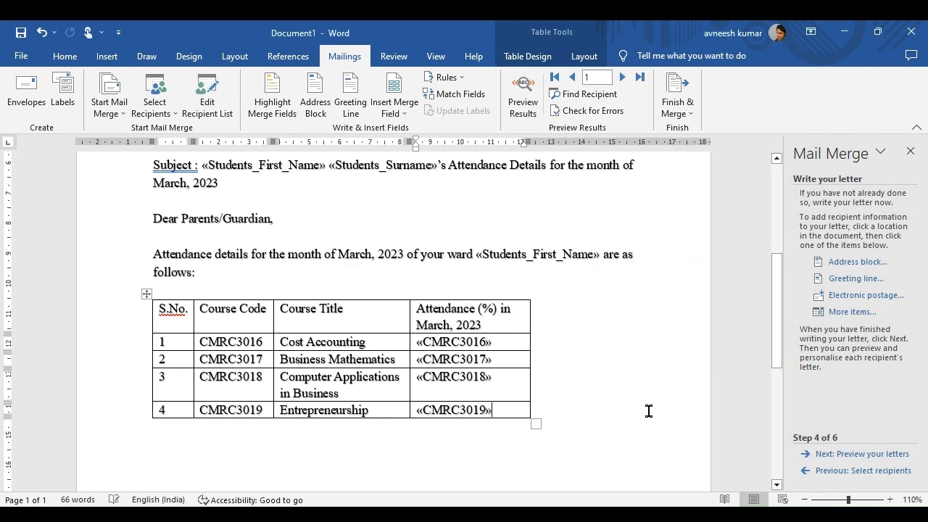
left_click_drag(779, 326, 781, 359)
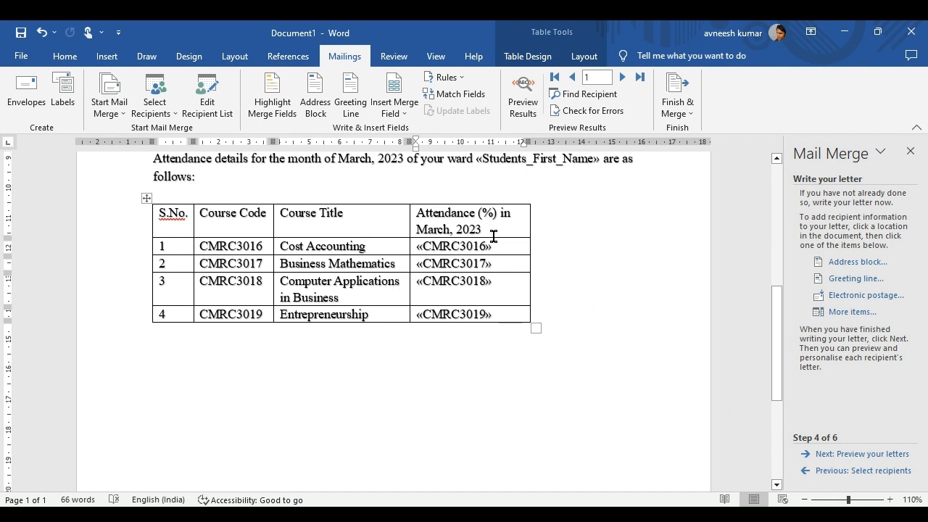
left_click_drag(493, 231, 153, 217)
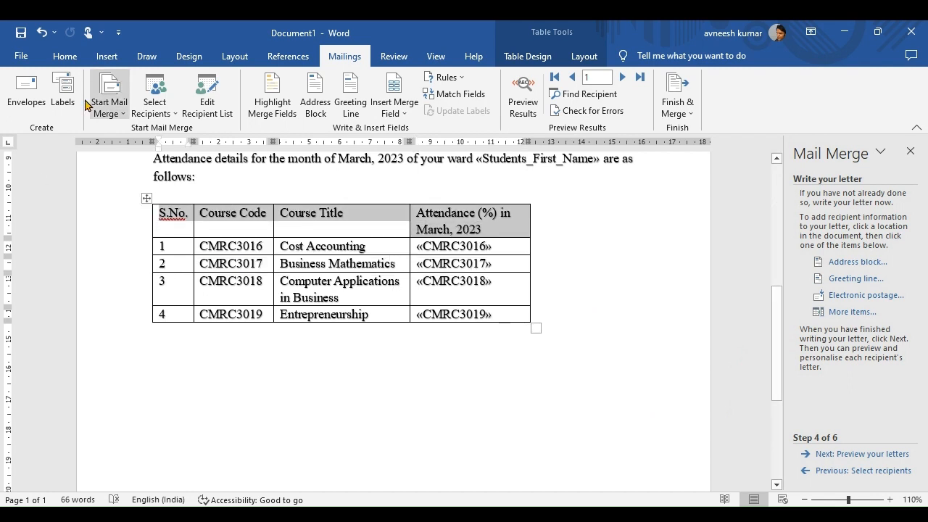
left_click(65, 56)
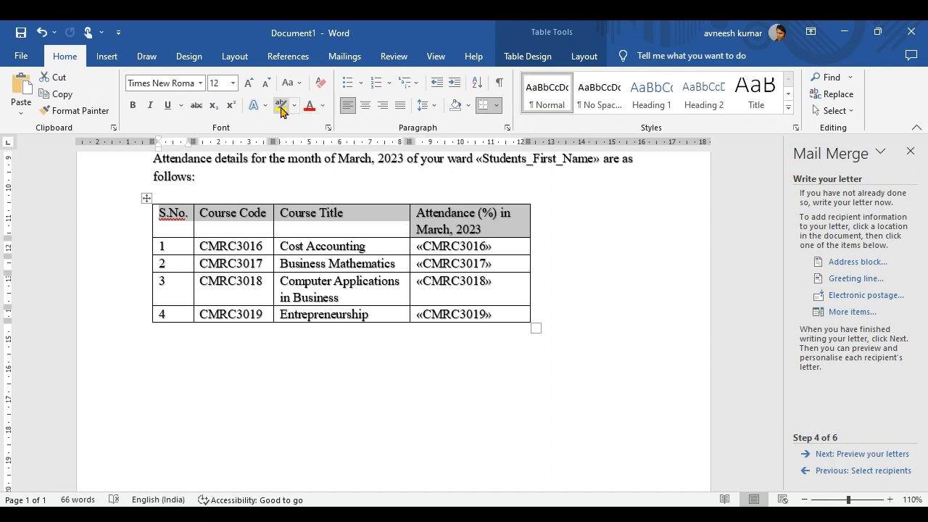
left_click(282, 105)
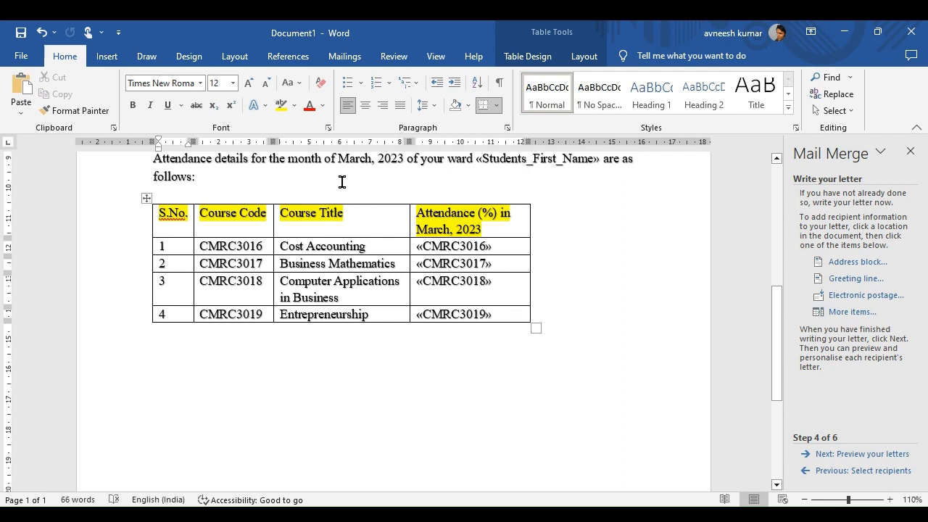
key("ctrl+z")
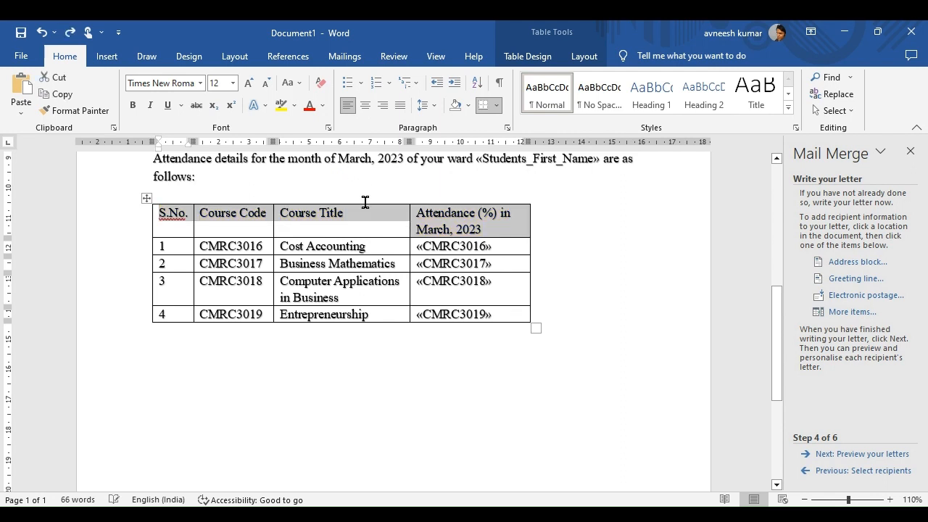
left_click(372, 223)
left_click_drag(492, 228, 167, 217)
left_click(190, 57)
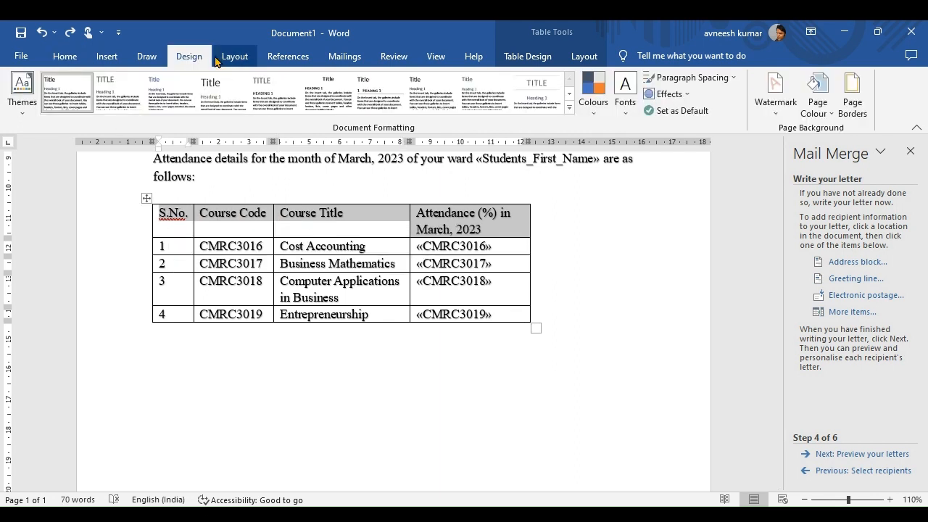
left_click(104, 58)
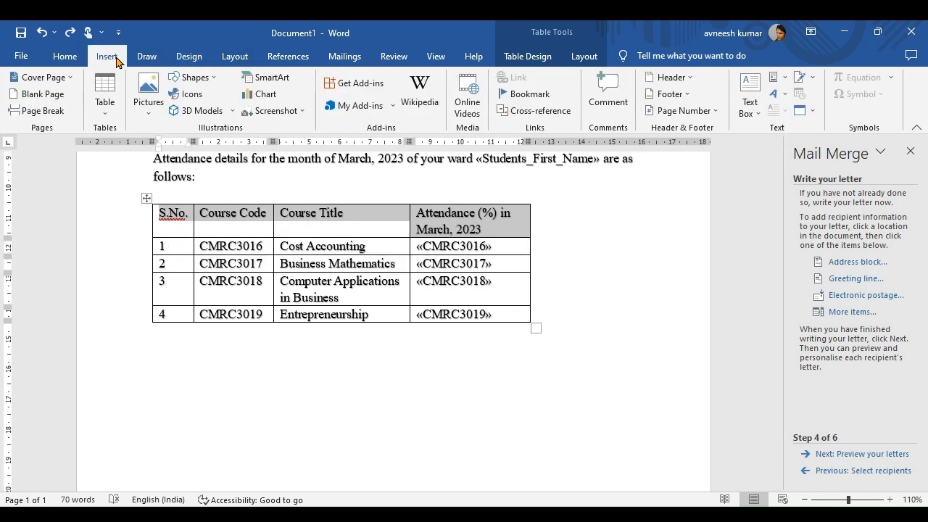
left_click(141, 58)
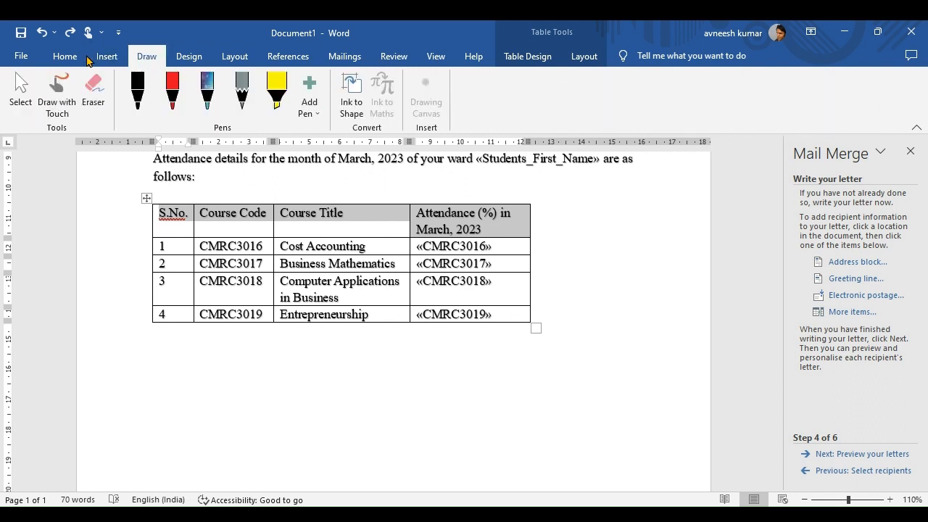
left_click(65, 56)
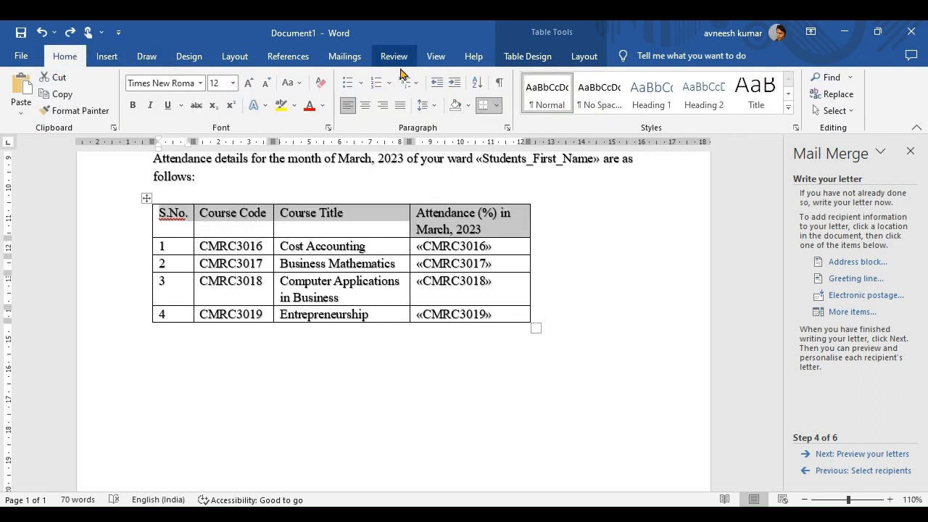
Apply the orange banded Grid Table 4 - Accent 4 style to the table.
left_click(511, 58)
left_click(548, 96)
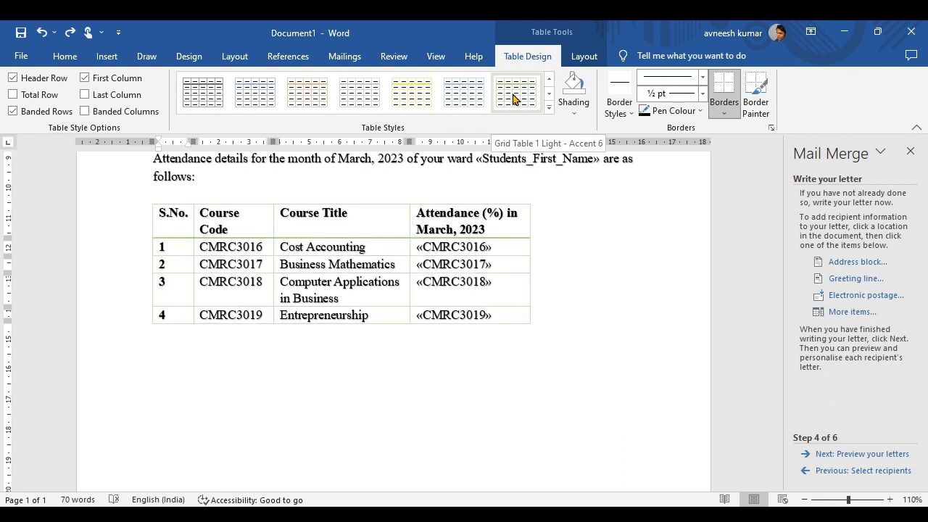
left_click(548, 96)
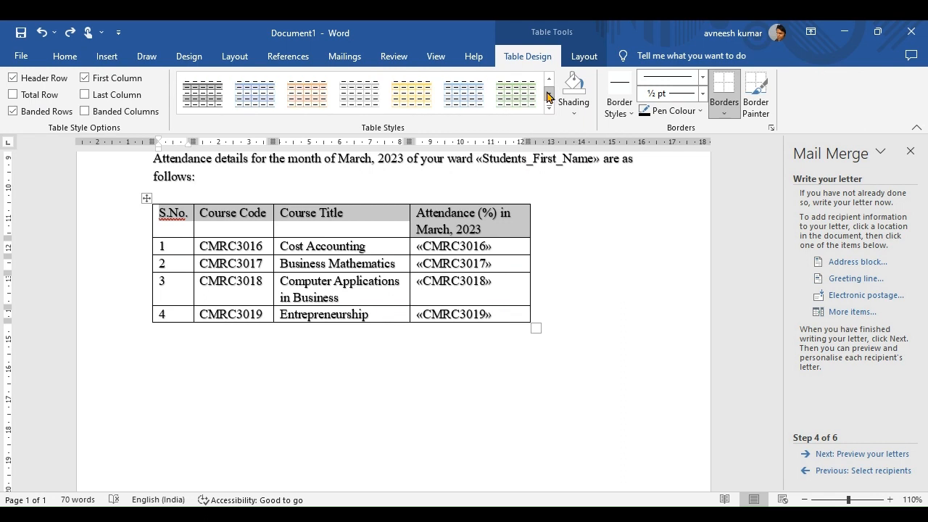
left_click(413, 98)
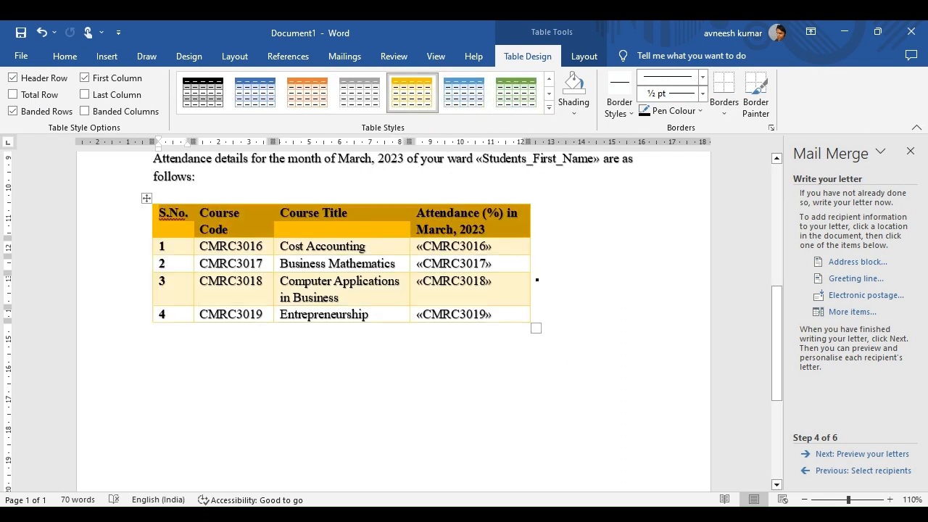
left_click(459, 263)
Widen the Course Code and attendance columns so each header fits on one line.
left_click(247, 232)
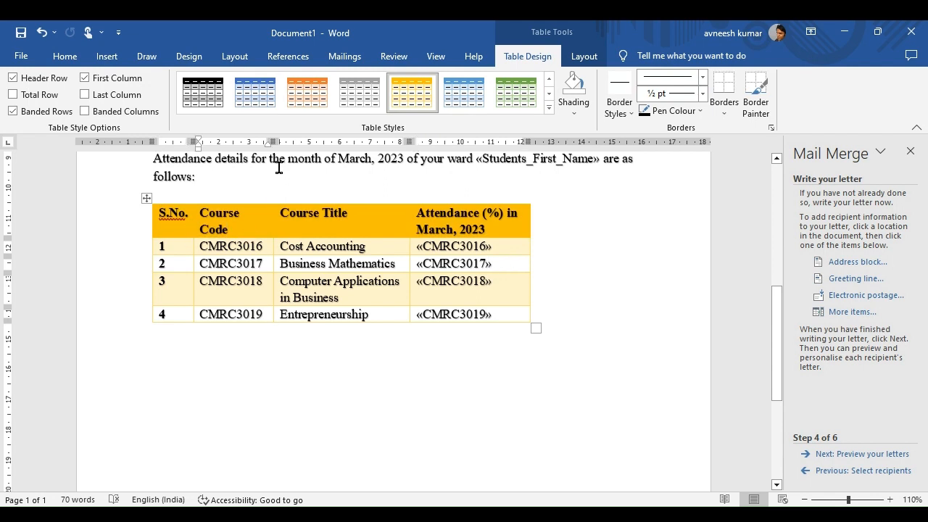
left_click_drag(271, 140, 288, 140)
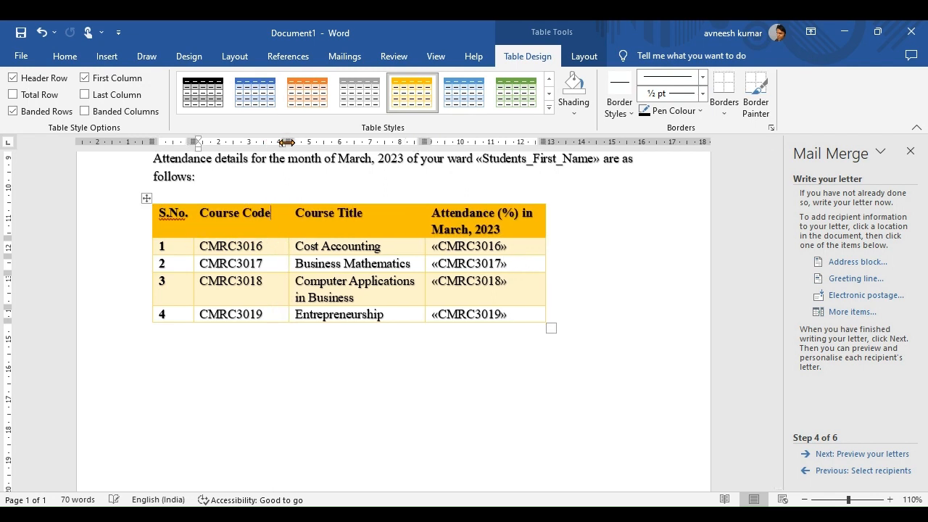
left_click_drag(545, 141, 614, 153)
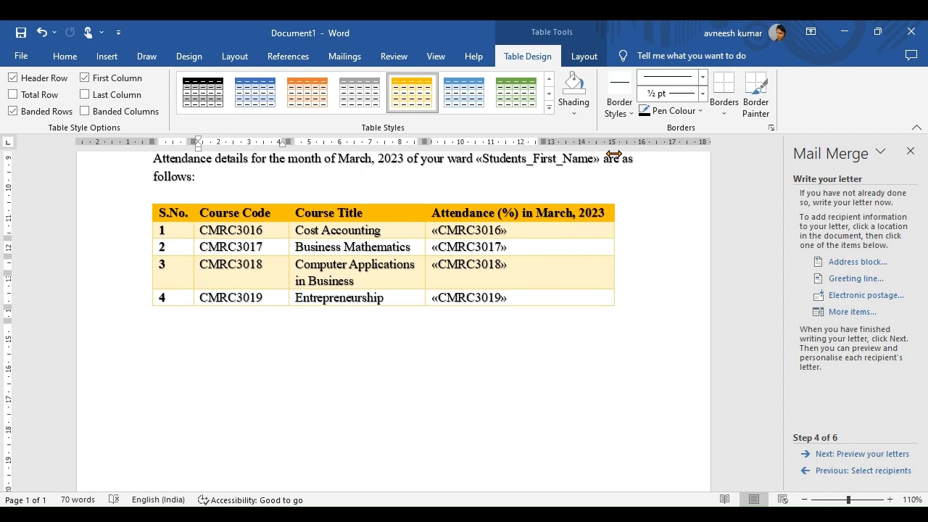
left_click_drag(512, 297, 444, 233)
Centre the attendance merge fields in their cells.
left_click(64, 56)
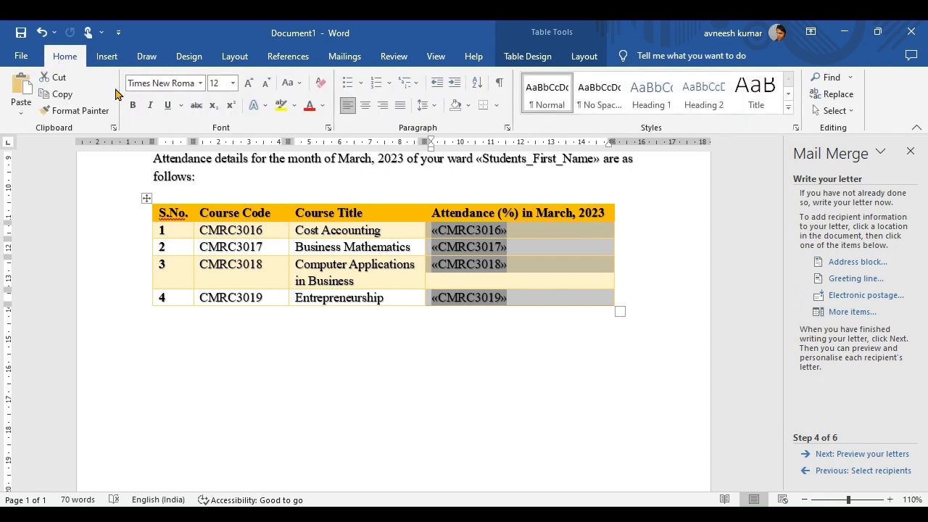
left_click(367, 109)
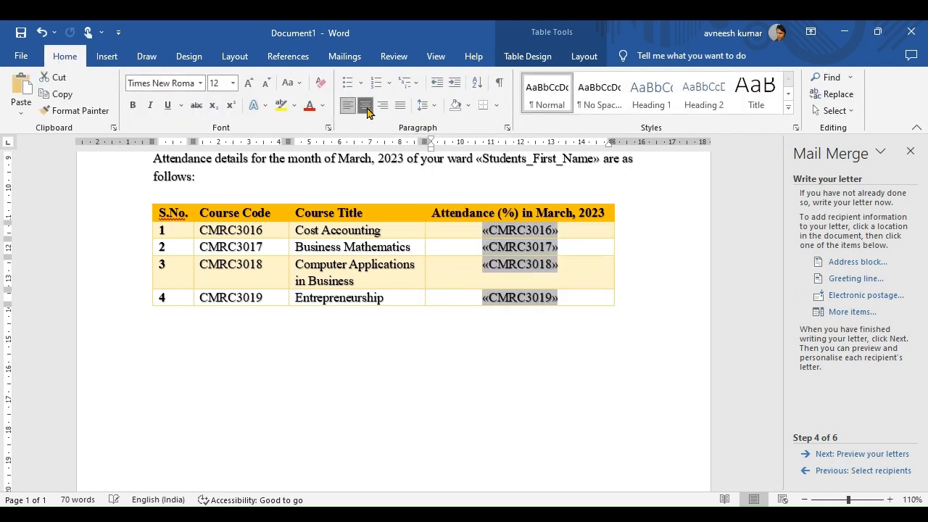
left_click(581, 301)
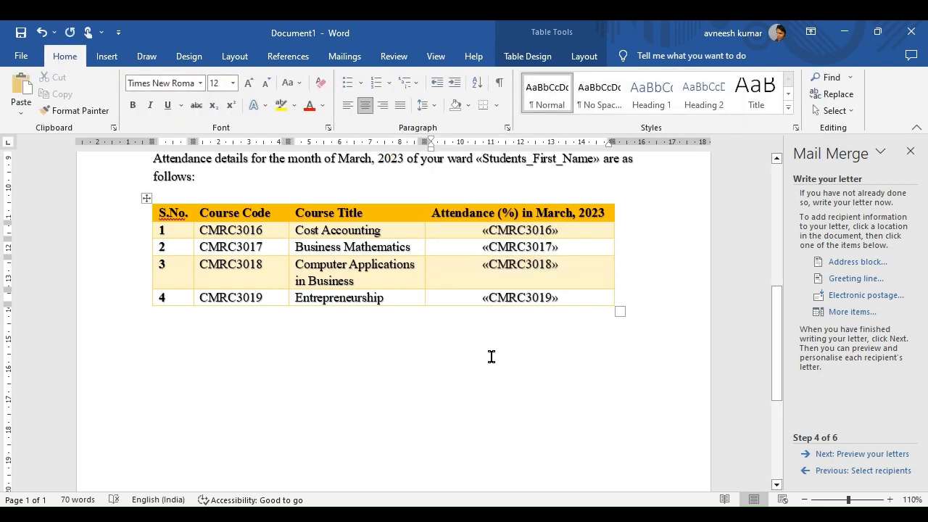
Paste the 75% attendance note and department signature below the table.
key("Down")
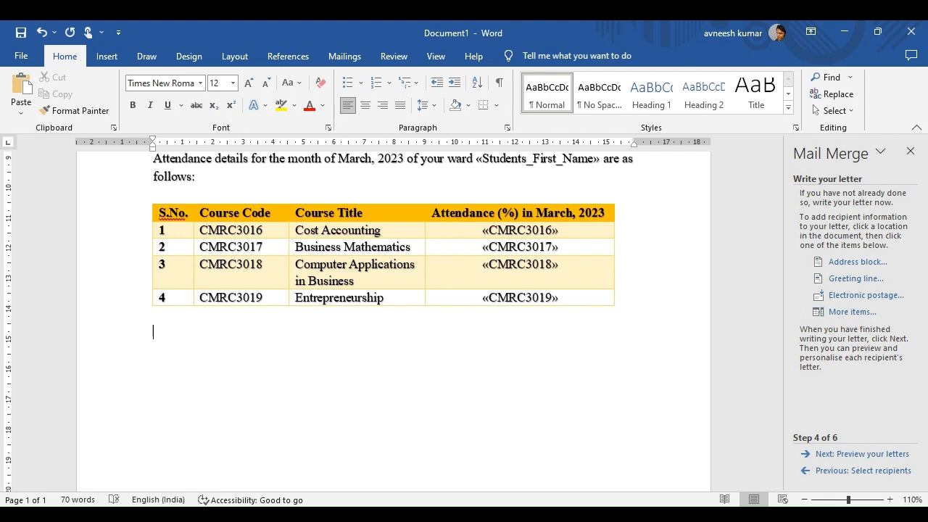
key("alt+Tab")
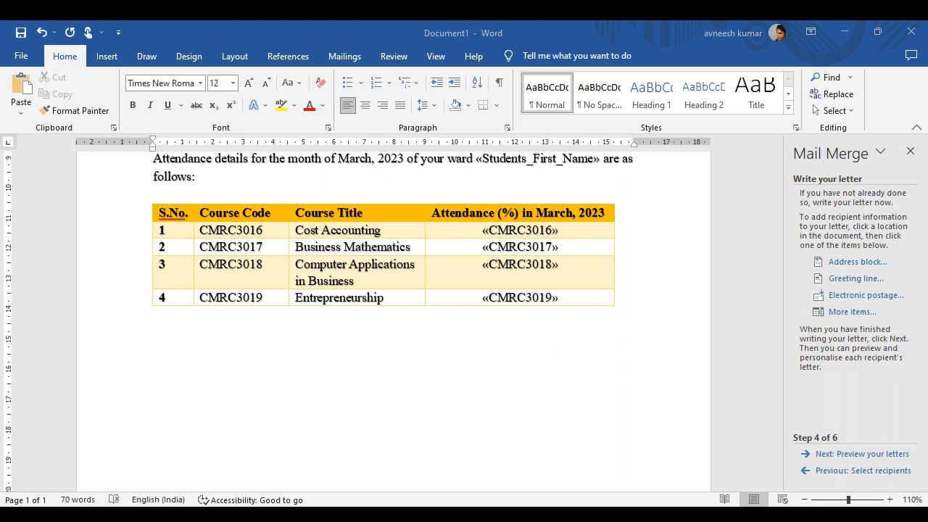
left_click(128, 350)
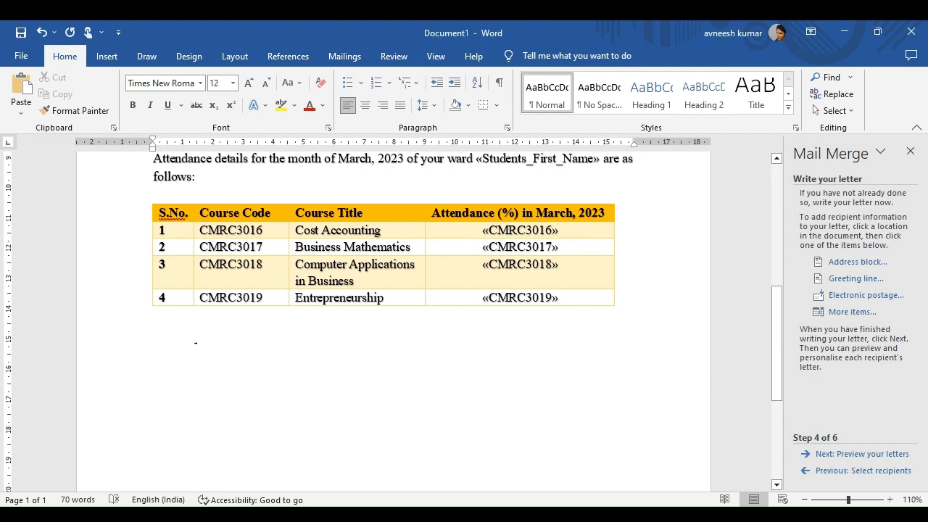
type("You are being informed that a student needs at least 75% aggregate attendance for appearing in End Semester Examination.  Department of Commerce MGCU")
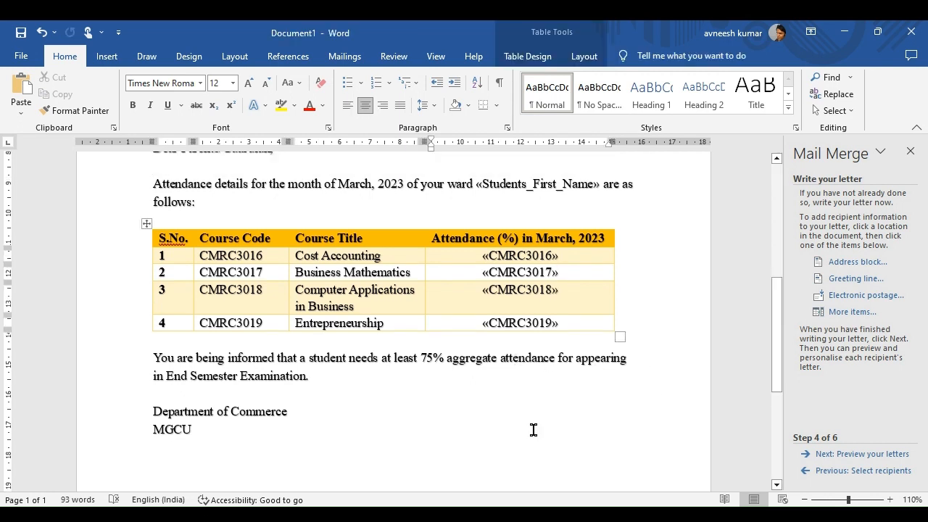
Move the mail merge on to previewing the merged letters.
left_click(847, 461)
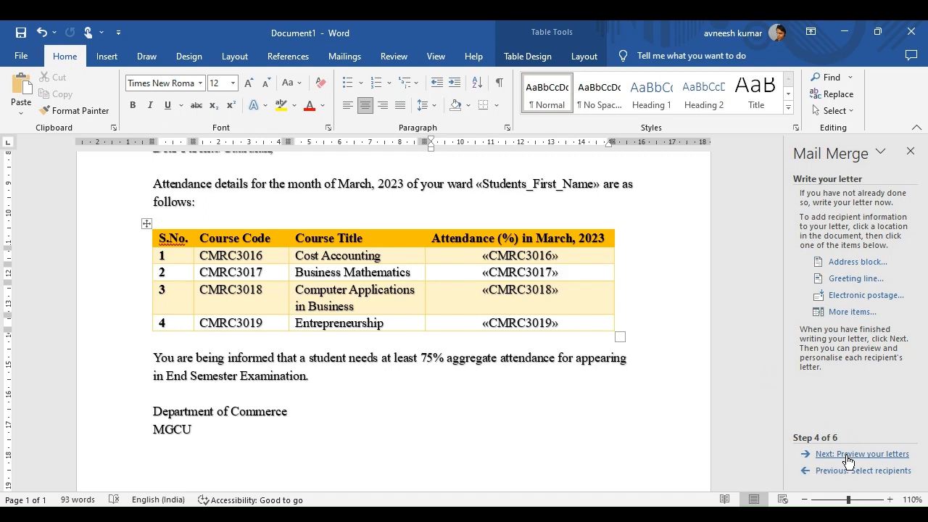
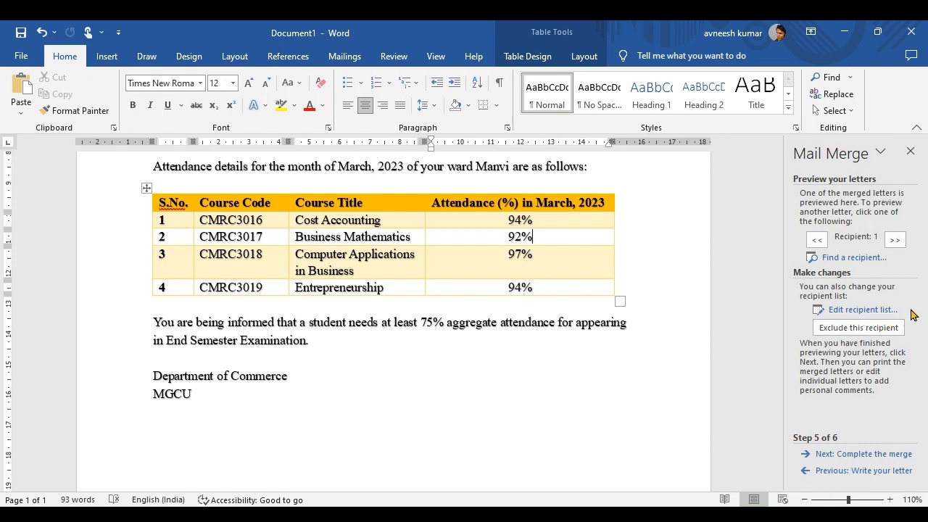
Step through the merged letter previews from recipient 1 to recipient 5.
left_click_drag(781, 293, 778, 200)
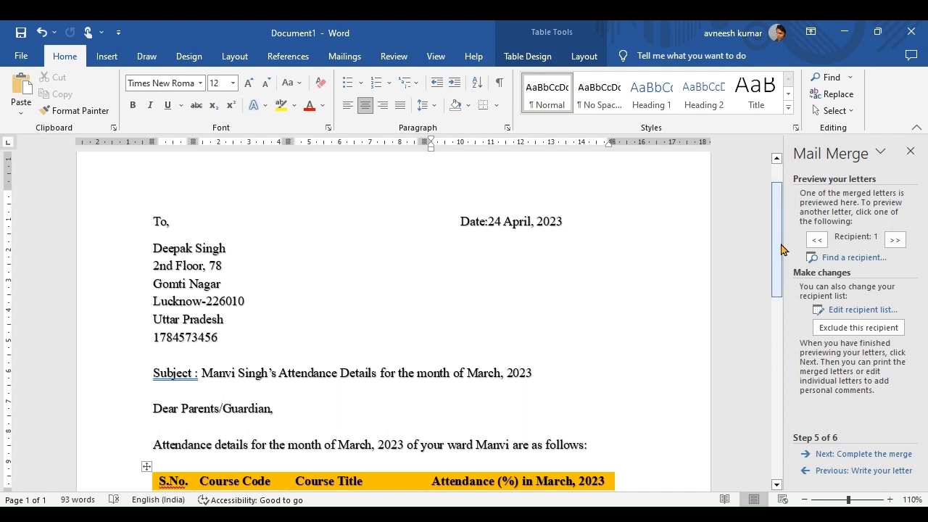
scroll(781, 249, "down", 3)
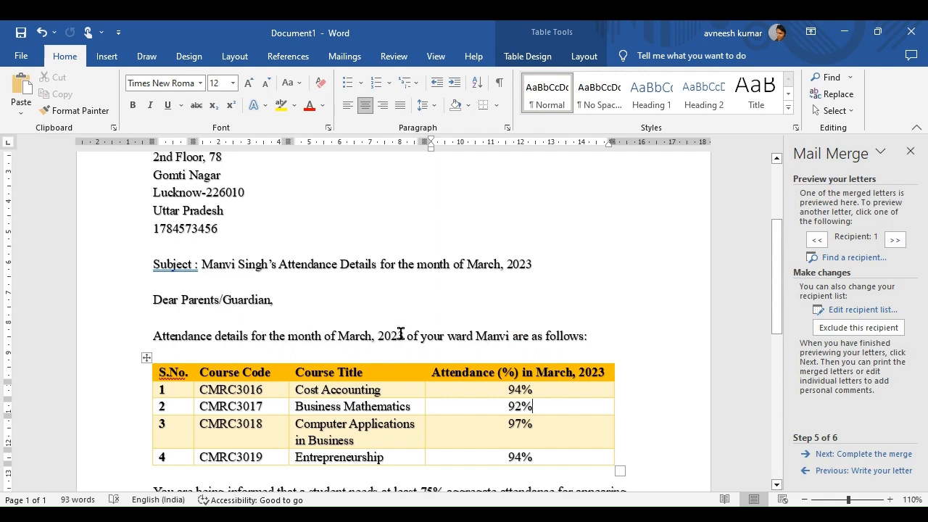
left_click(896, 242)
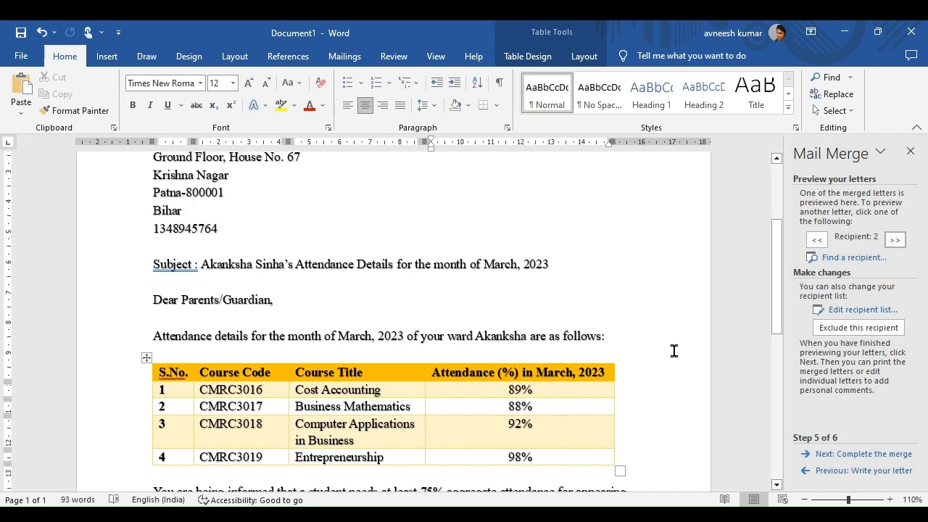
left_click_drag(776, 306, 776, 277)
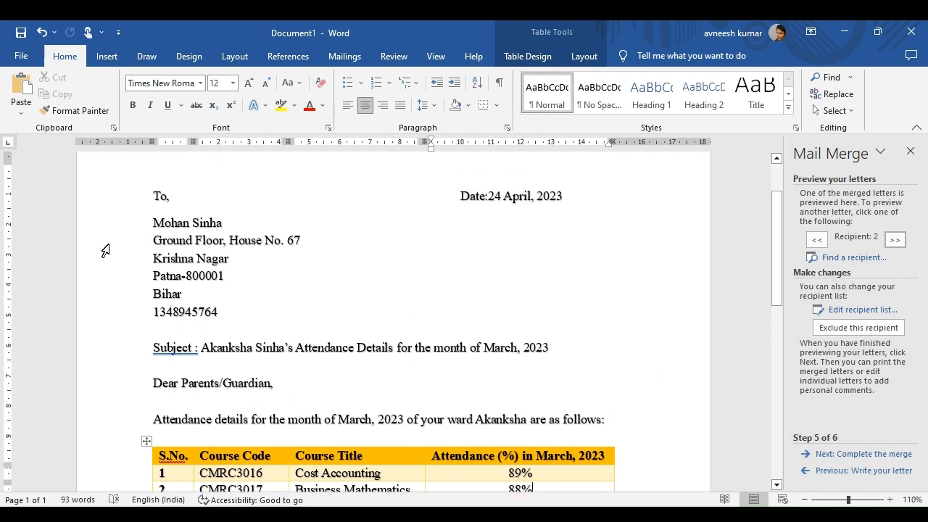
left_click(896, 242)
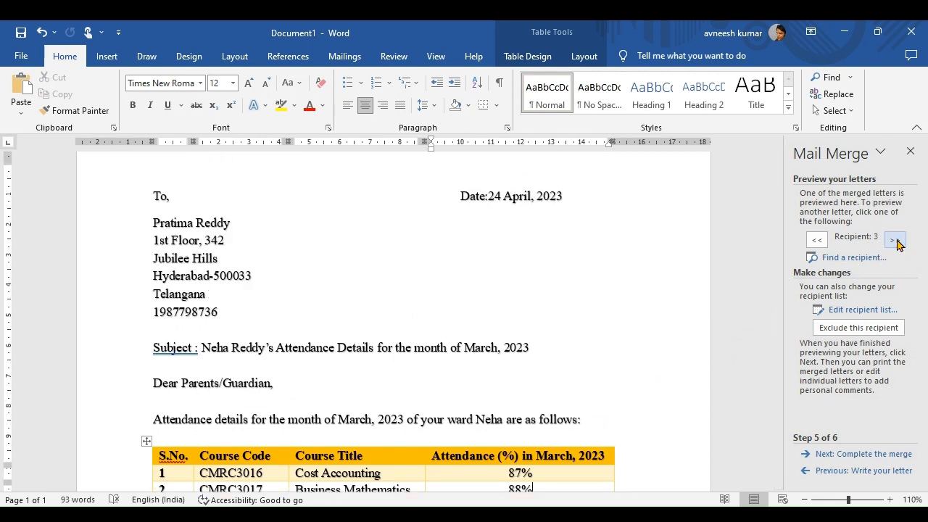
left_click(897, 241)
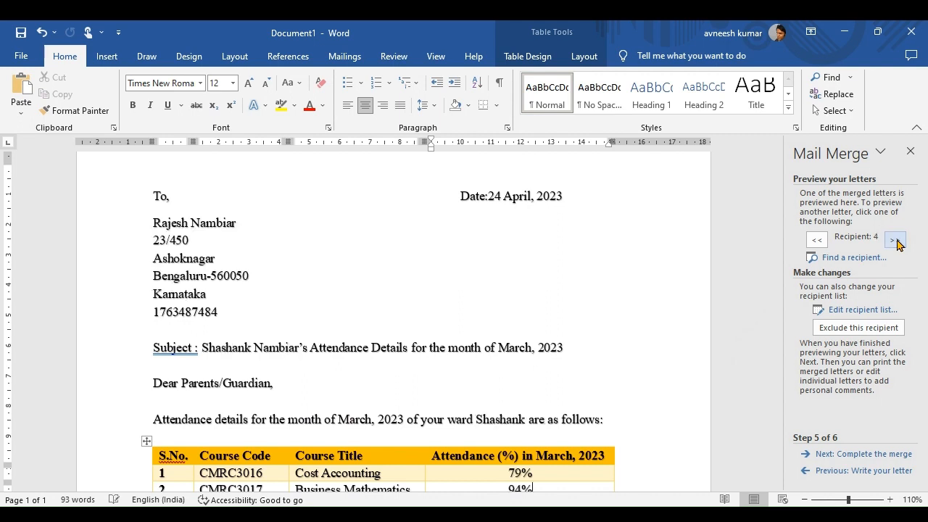
left_click(896, 241)
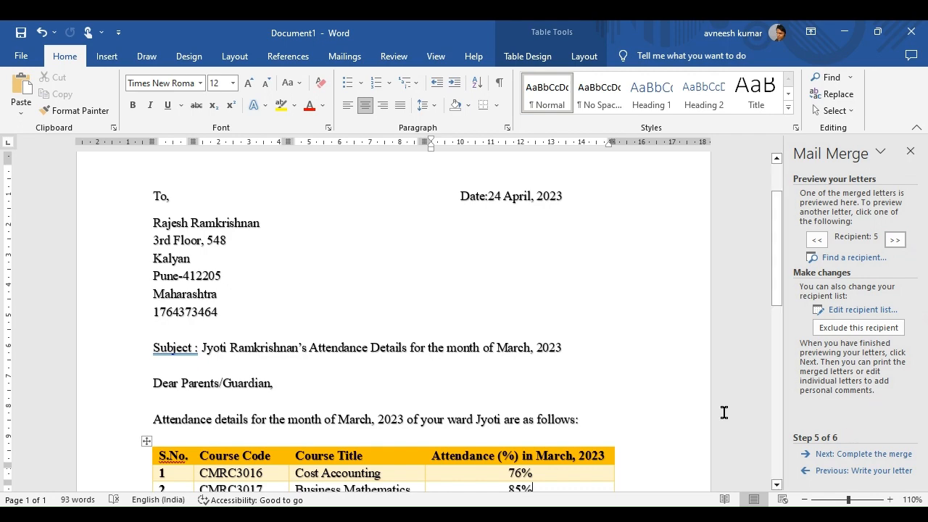
left_click_drag(781, 270, 758, 231)
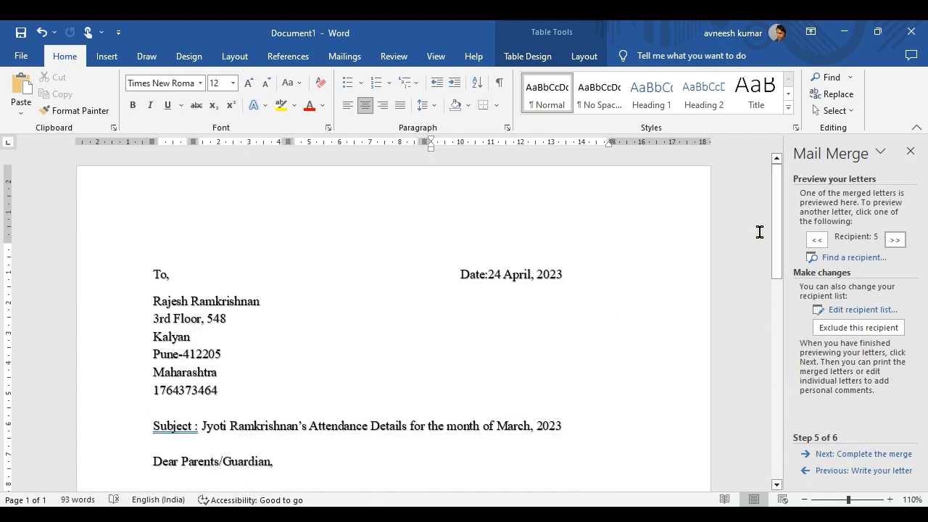
Save the document in the Mail Merge folder, renaming it from To1 to 'Letters'.
left_click(24, 58)
left_click(56, 257)
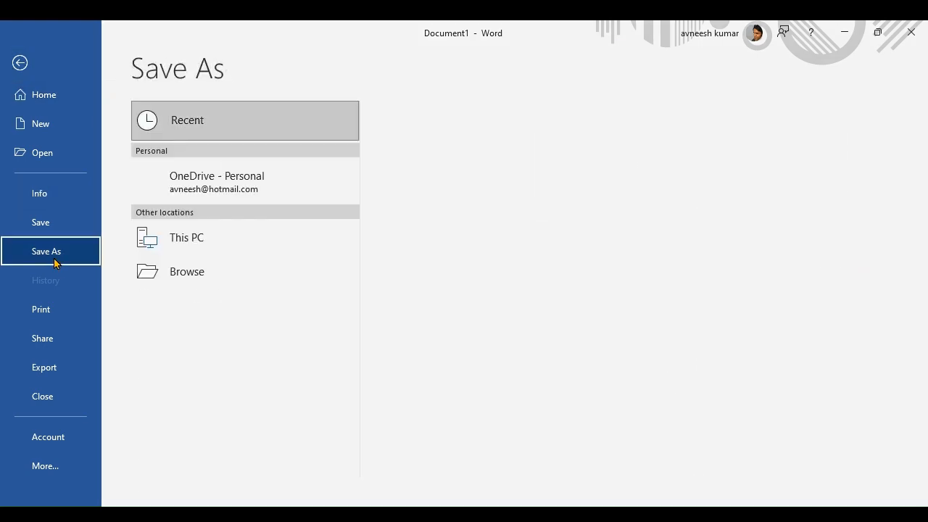
left_click(434, 184)
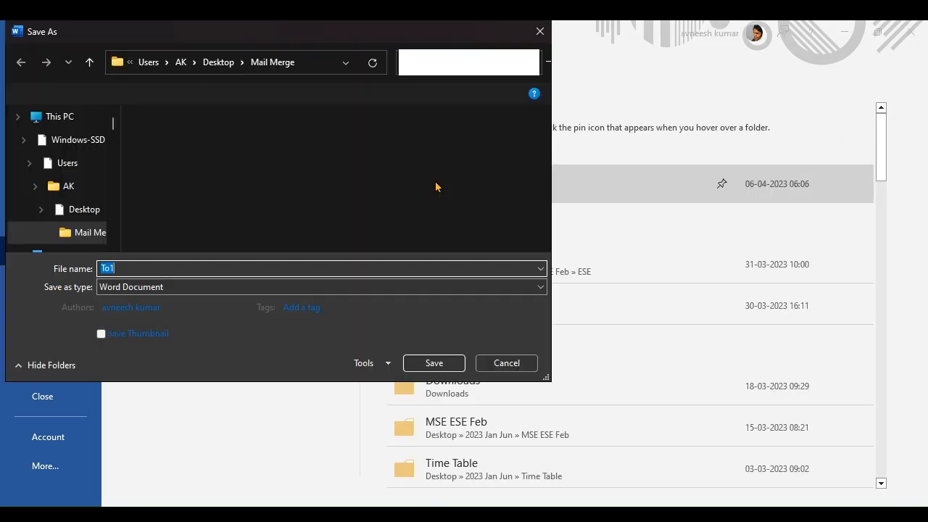
left_click(168, 269)
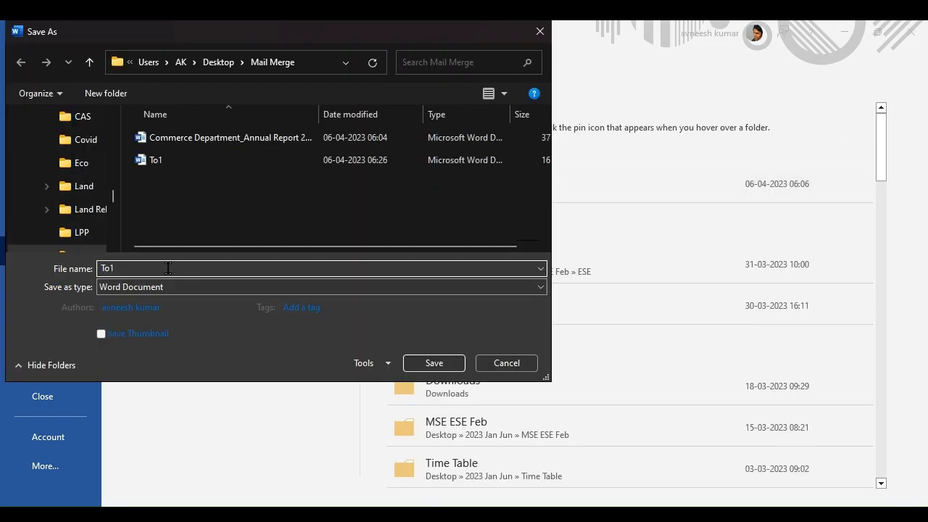
double_click(168, 268)
key("BackSpace")
left_click(444, 364)
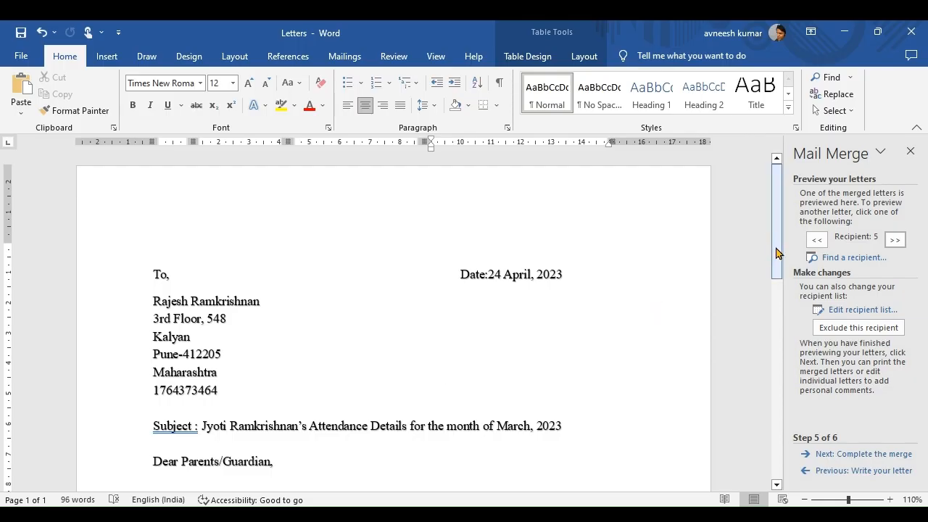
left_click_drag(776, 252, 756, 247)
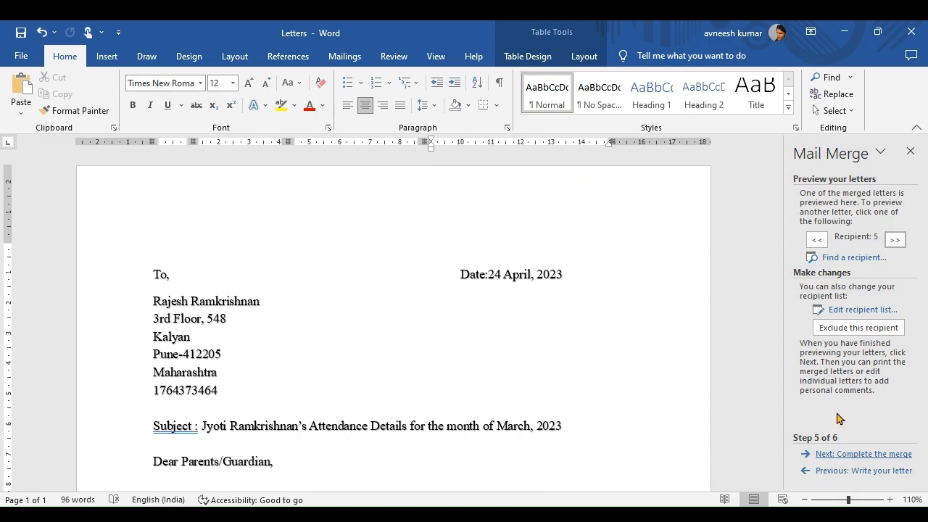
mouse_move(779, 253)
left_mouse_down()
mouse_move(771, 439)
mouse_move(764, 251)
left_mouse_up()
left_click(816, 241)
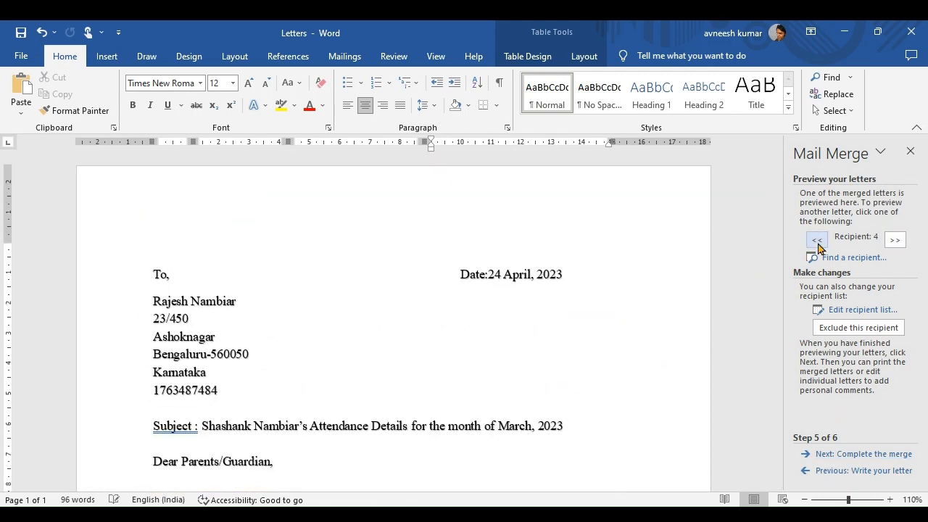
left_click(816, 241)
left_click(816, 241)
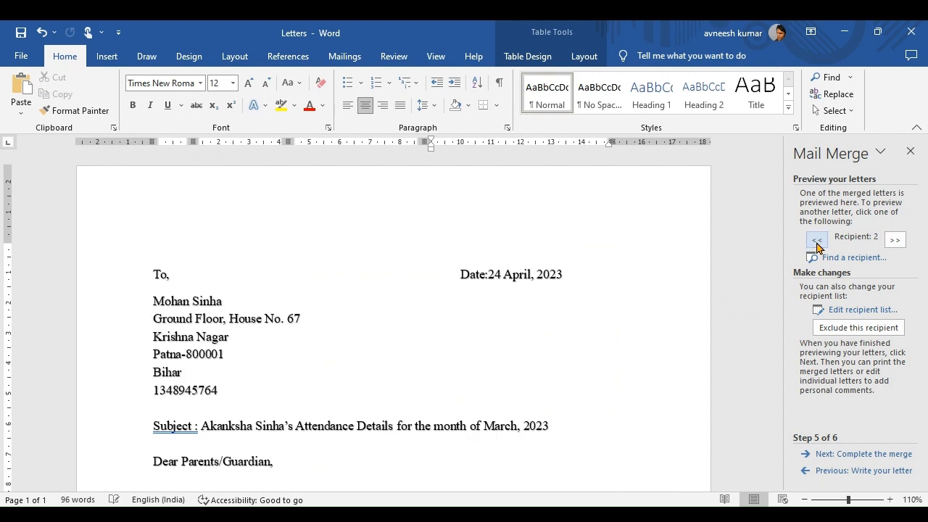
left_click(817, 240)
left_click(894, 240)
left_click(893, 243)
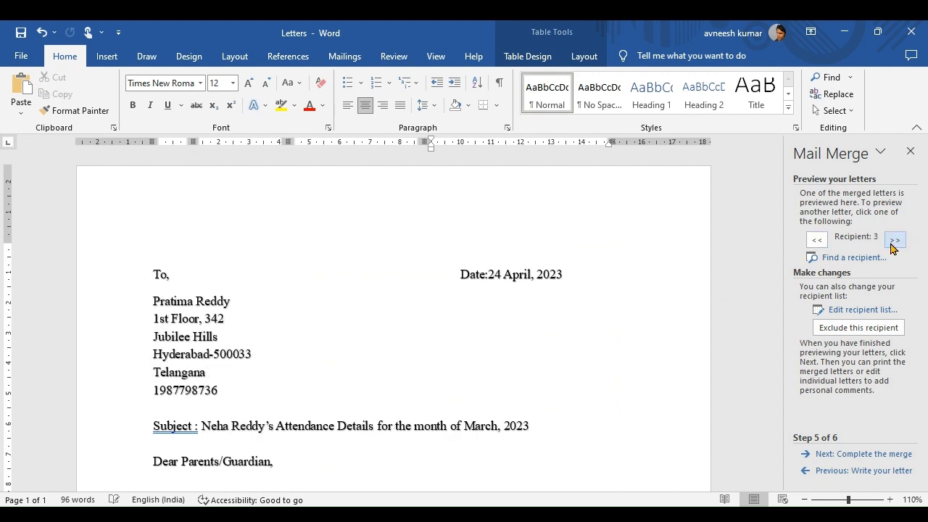
left_click(893, 243)
left_click(892, 243)
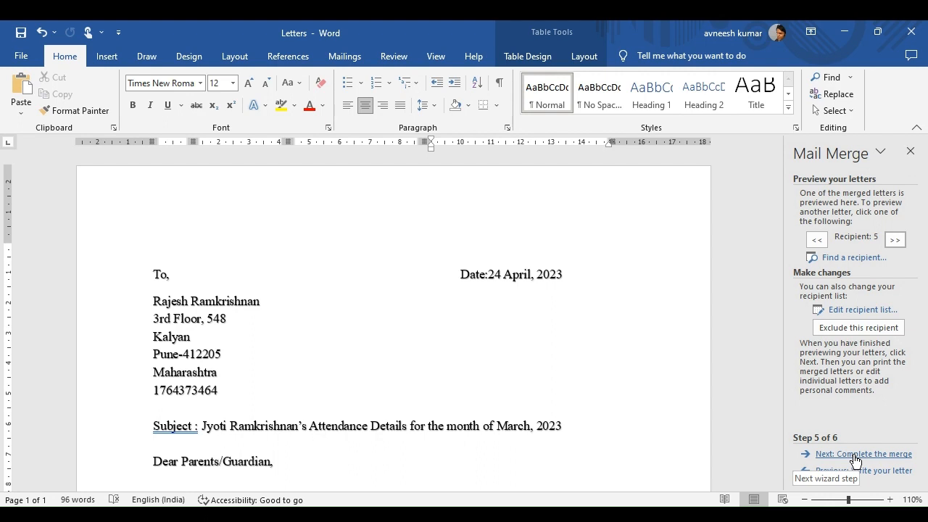
Finish the merge by editing individual letters, merging All records into a new document.
left_click(855, 456)
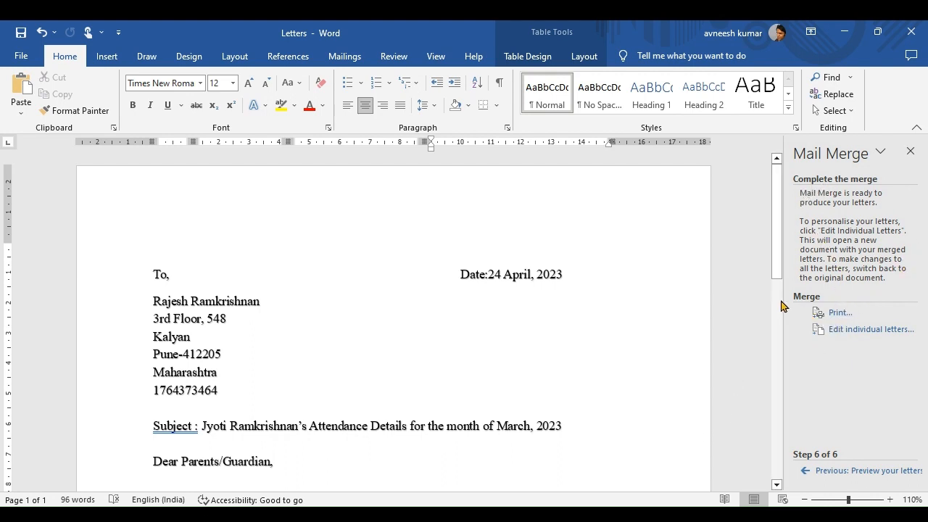
left_click(859, 333)
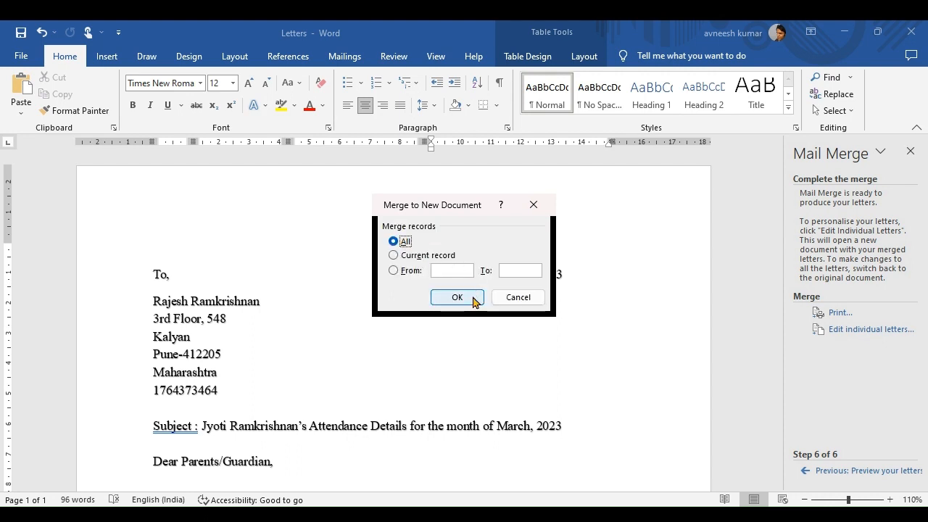
left_click(473, 302)
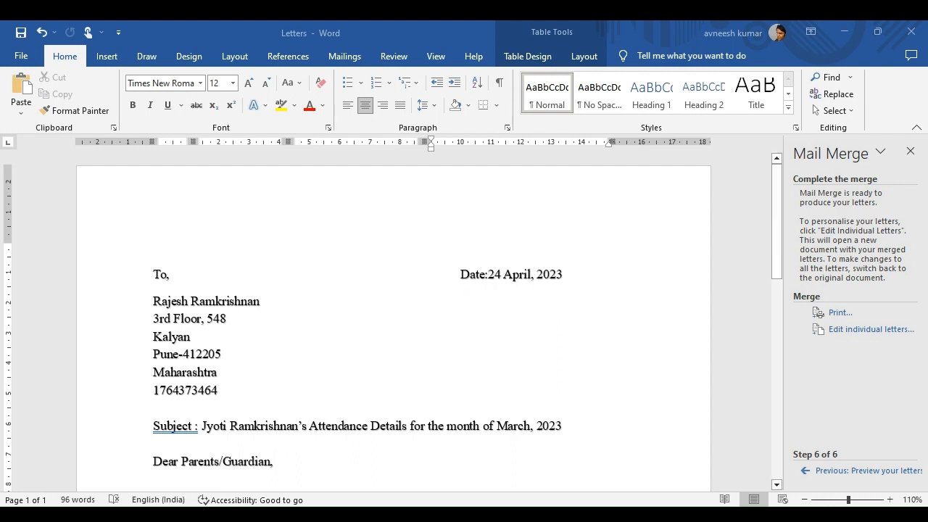